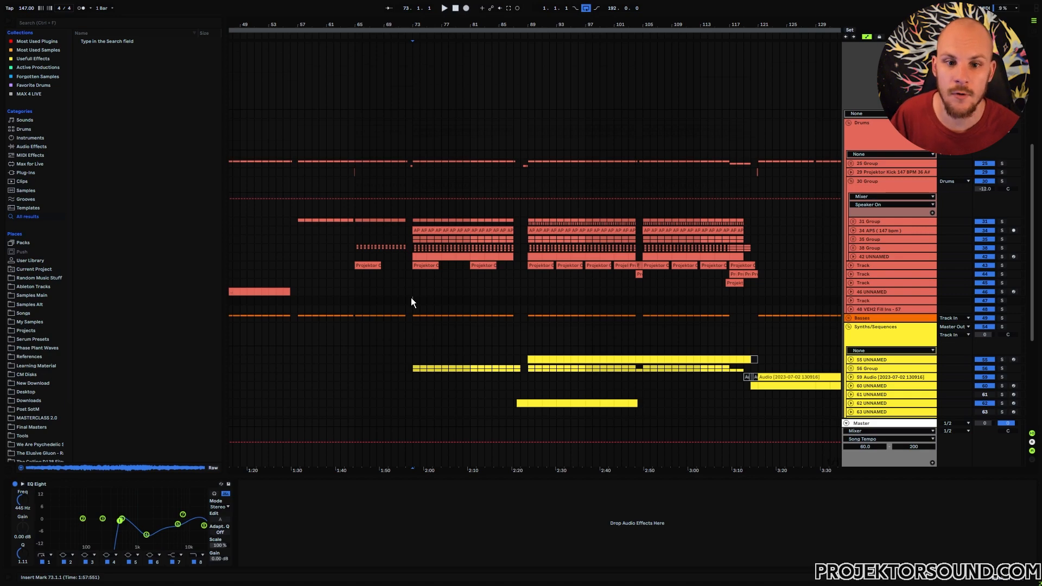
Play back the arrangement from the section starting at bar 73
left_click(475, 254)
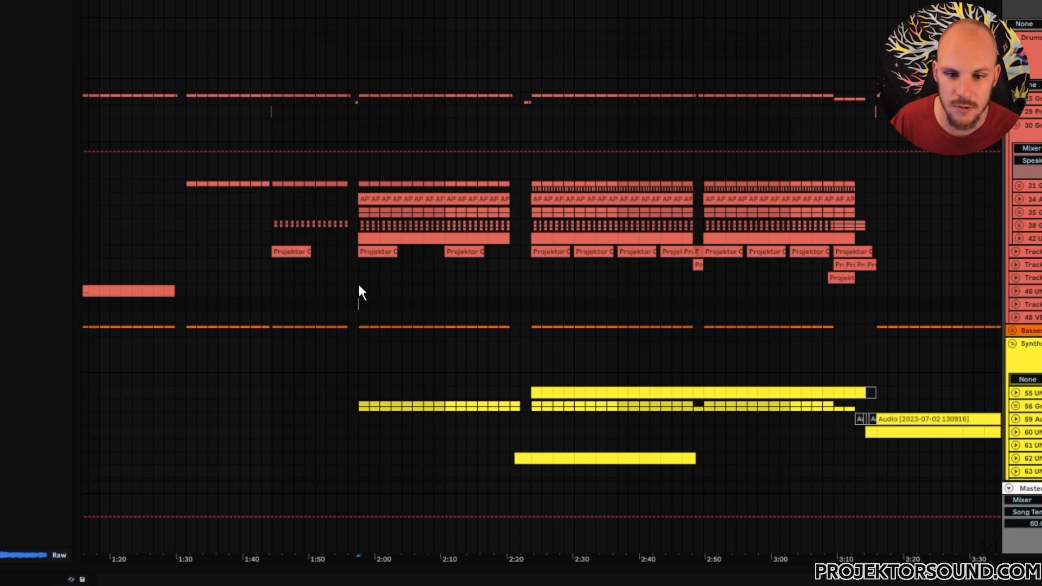
key("space")
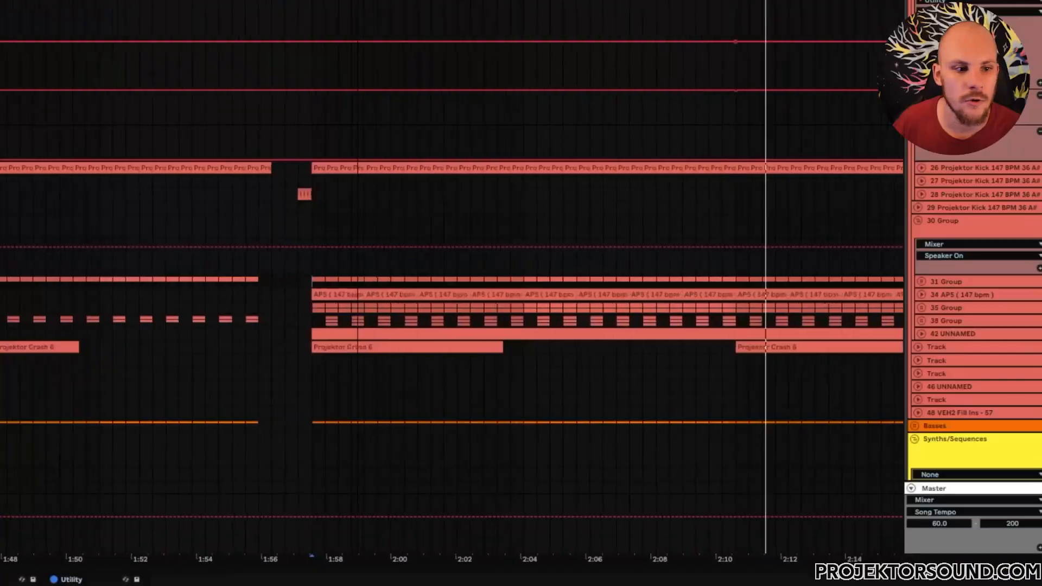
Unfold the 26 Projektor Kick 147 BPM track and examine the waveform of its first kick clips at bar 73
scroll(318, 82, "up", 2)
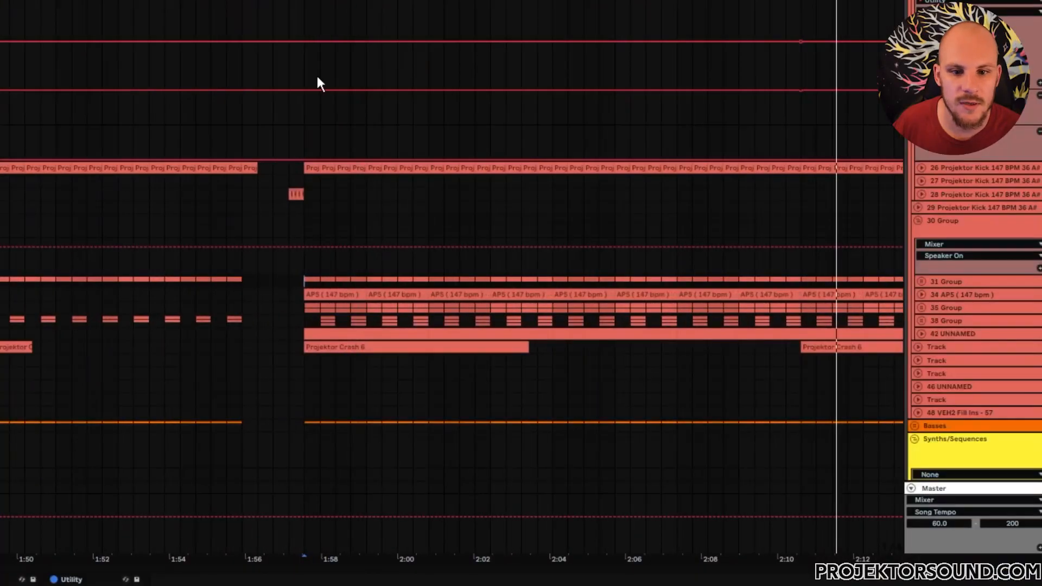
left_click(313, 167)
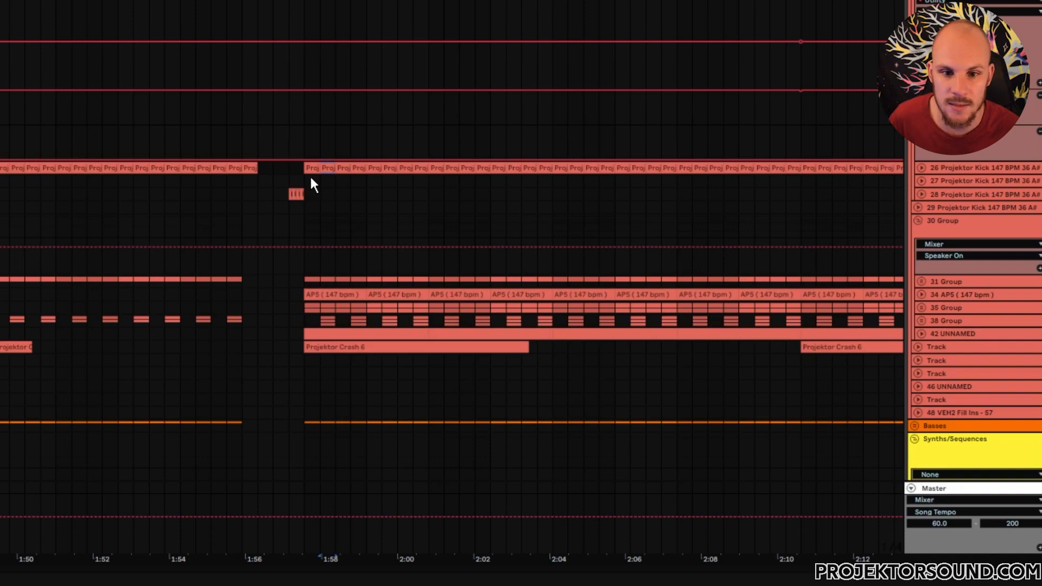
key("u")
left_click(307, 202)
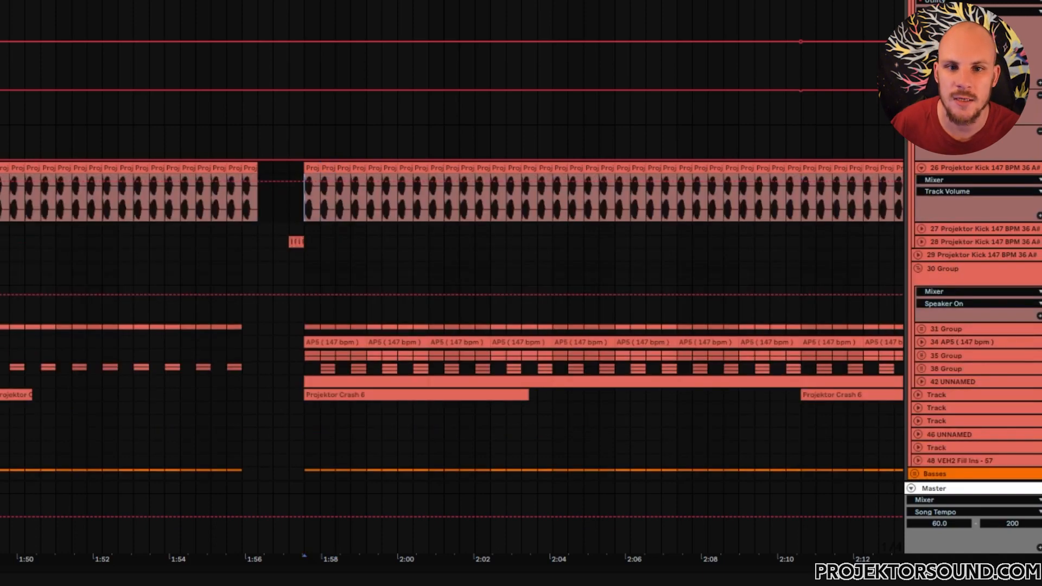
scroll(310, 202, "up", 10)
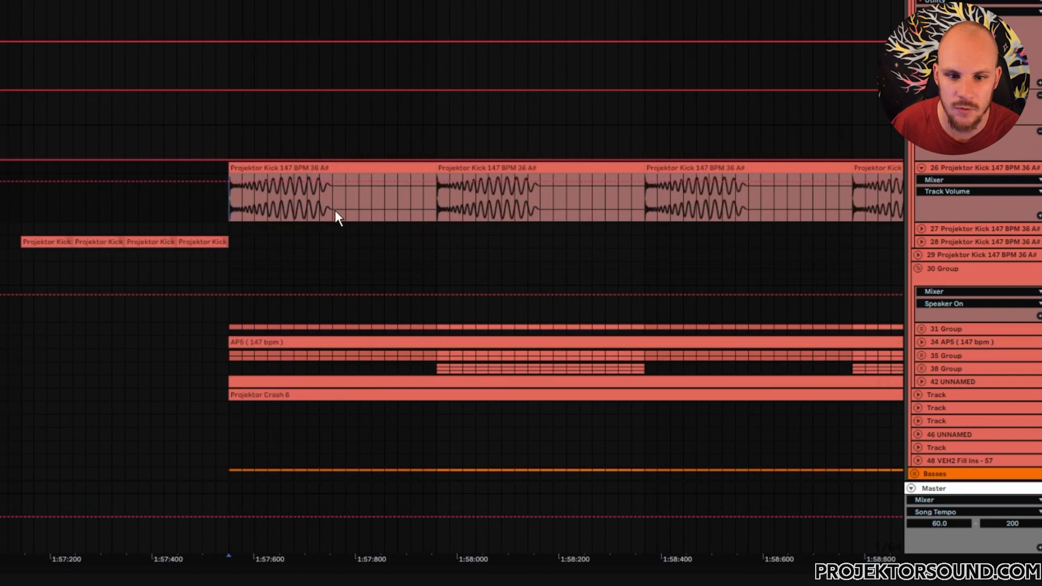
left_click(333, 204)
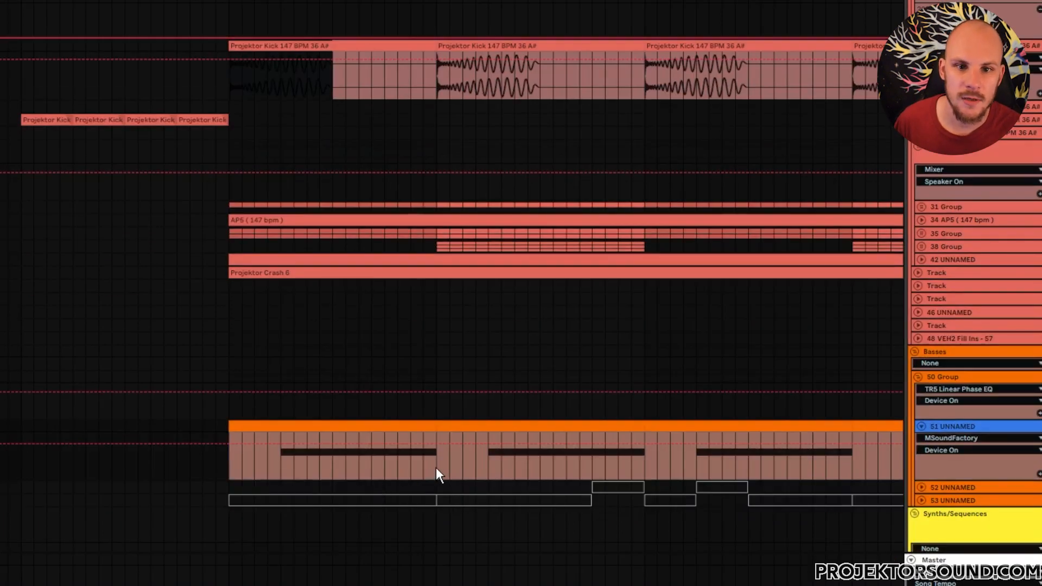
Compare the kick's tail with the 51 UNNAMED bass pattern by selecting the same time range on both tracks
left_click_drag(437, 459, 294, 442)
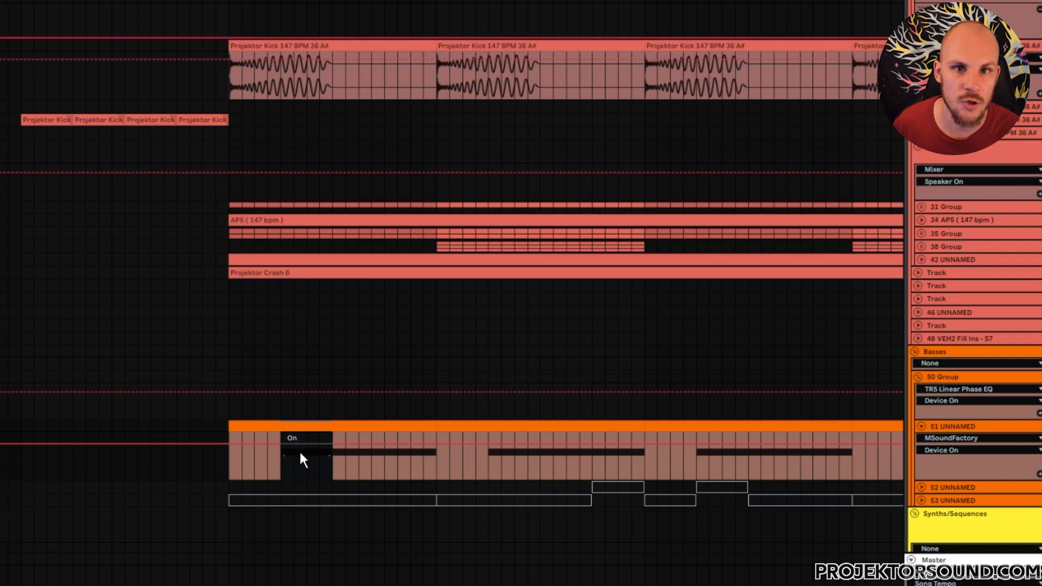
left_click(280, 76)
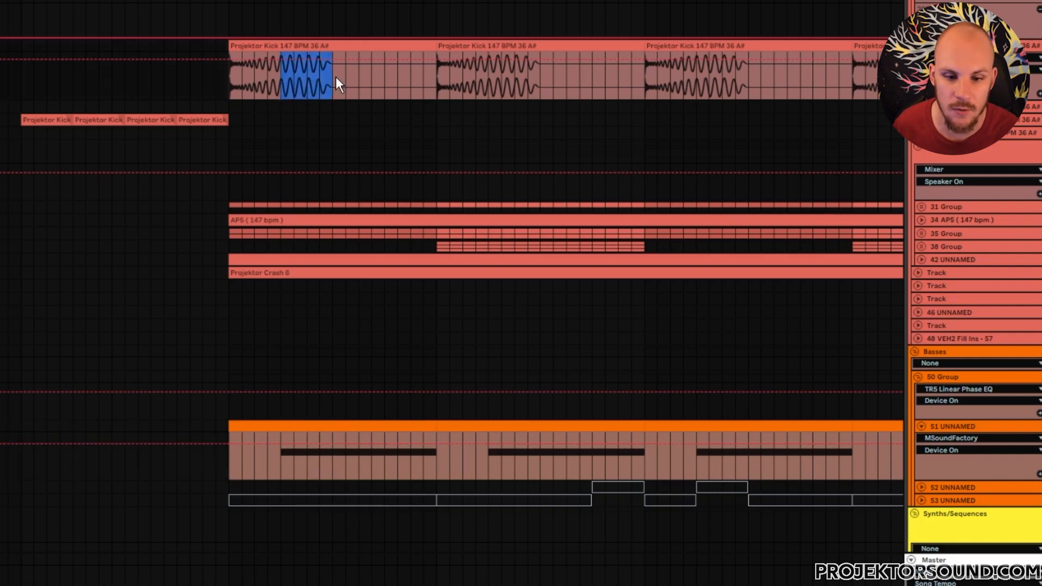
left_click_drag(285, 454, 331, 456)
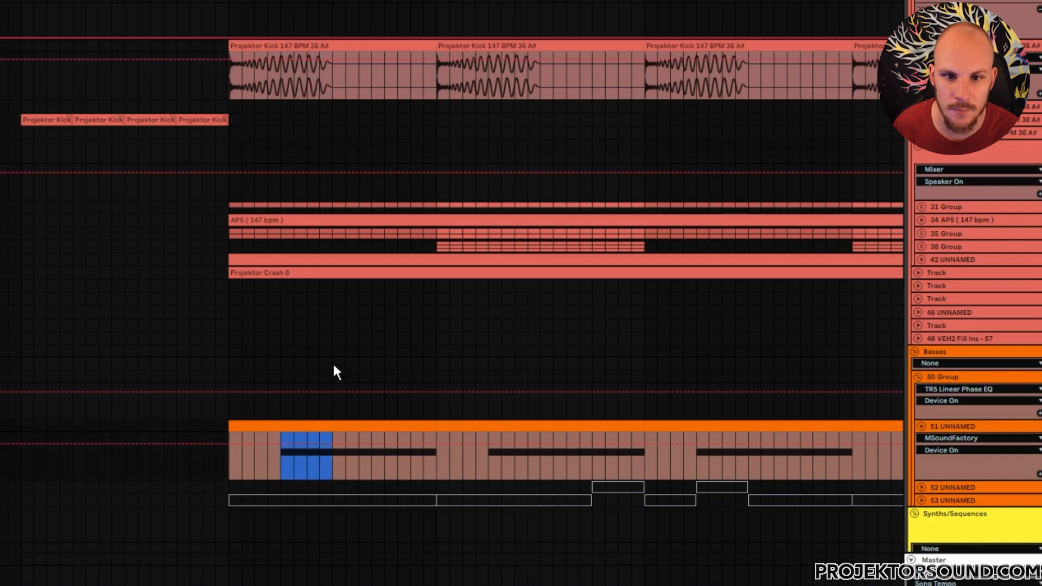
left_click_drag(281, 74, 363, 76)
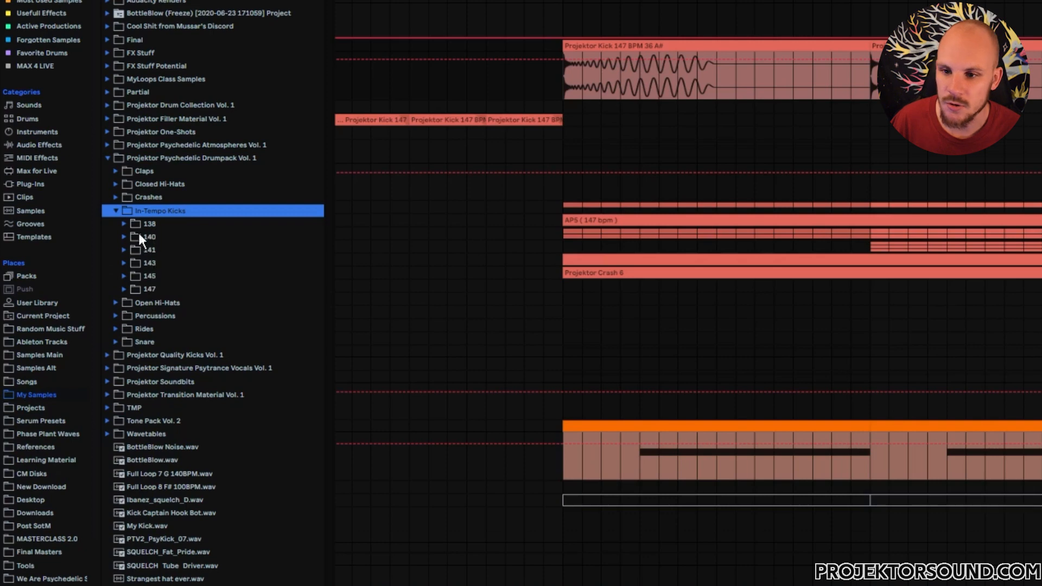
Expand the 138 folder of In-Tempo Kicks in the samples and highlight the first kick's tail at bar 73
left_click(124, 224)
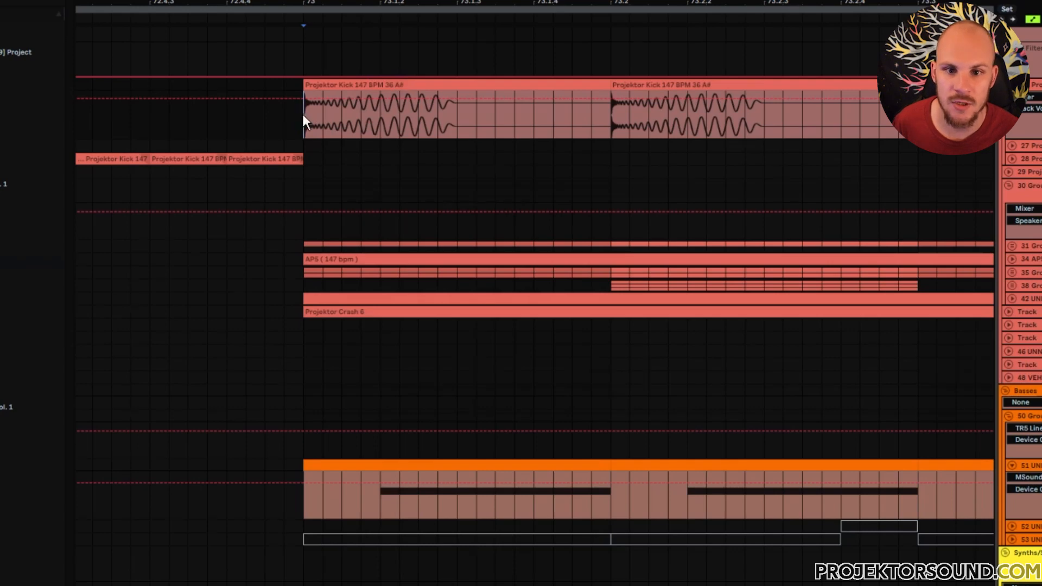
left_click_drag(399, 116, 452, 123)
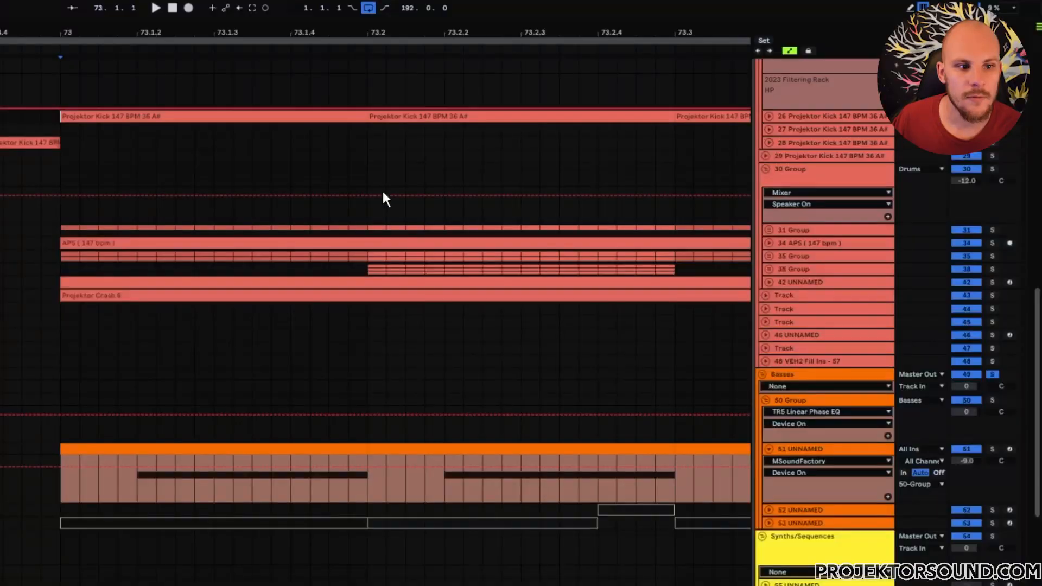
Unfold the 31 Group together with its Projektor Closed Hat 10 and Projektor Open Hat 20 tracks
left_click_drag(253, 38, 252, 12)
left_click(768, 229)
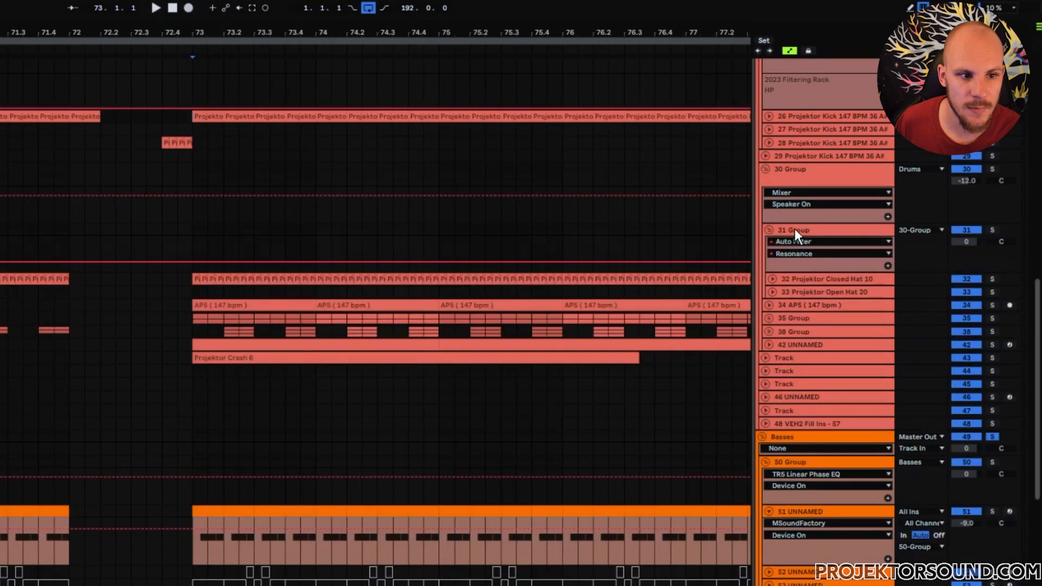
left_click(796, 231)
left_click_drag(30, 37, 450, 27)
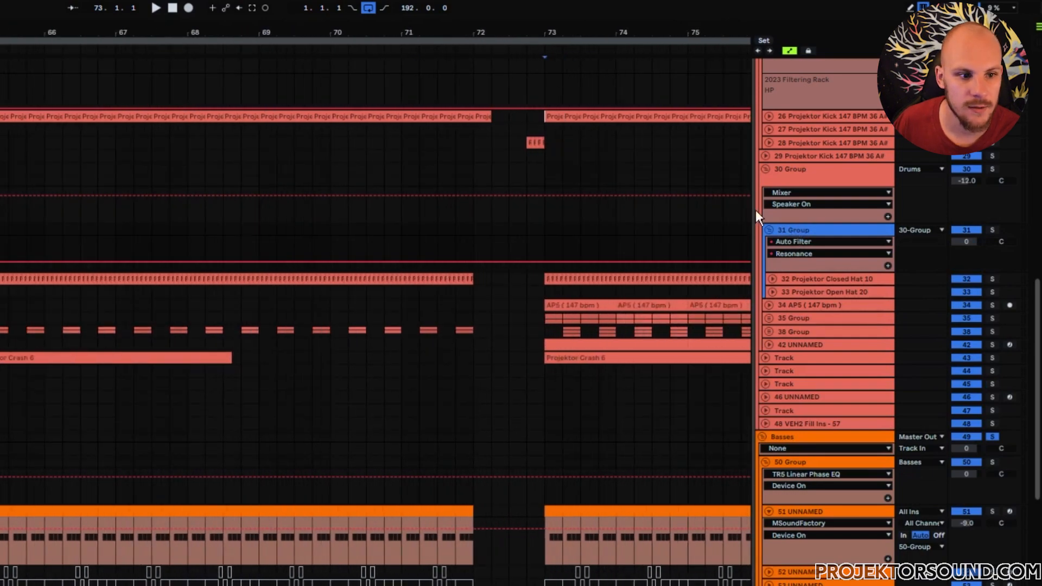
left_click(773, 279)
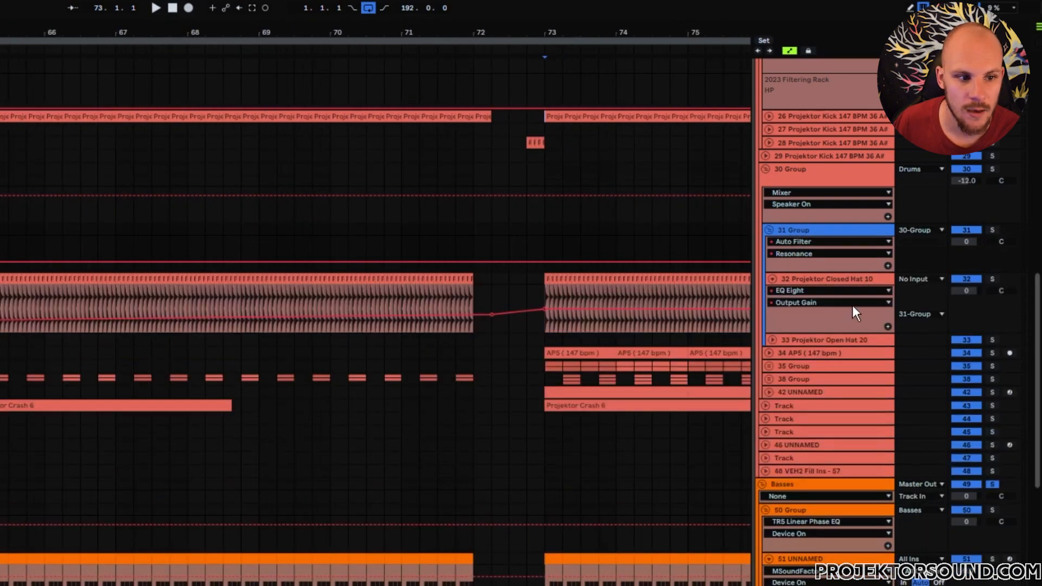
left_click(802, 338)
left_click(772, 340)
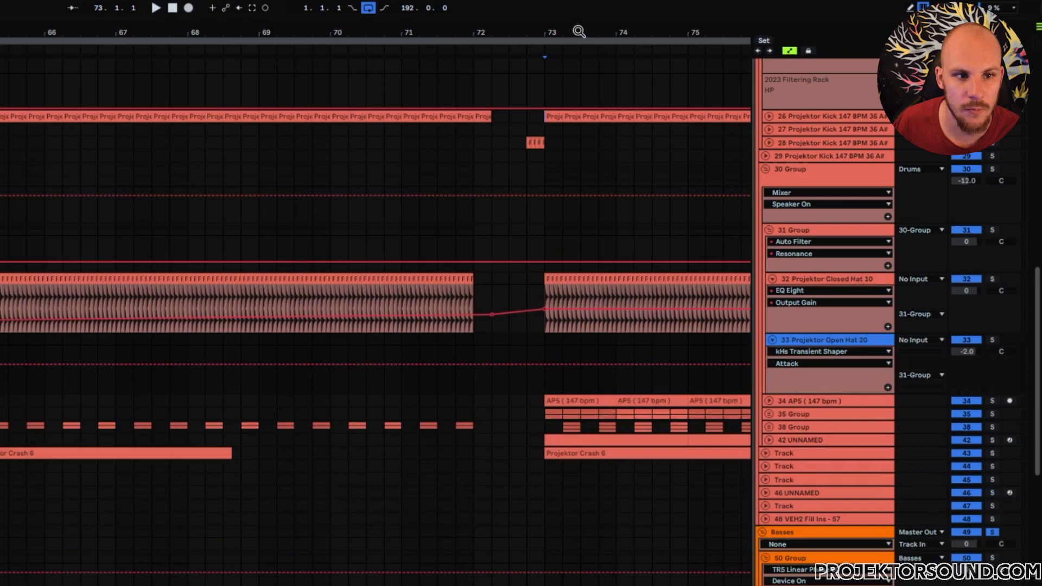
Audition the soloed 31 Group hi-hats from bar 89
scroll(375, 272, "right", 5)
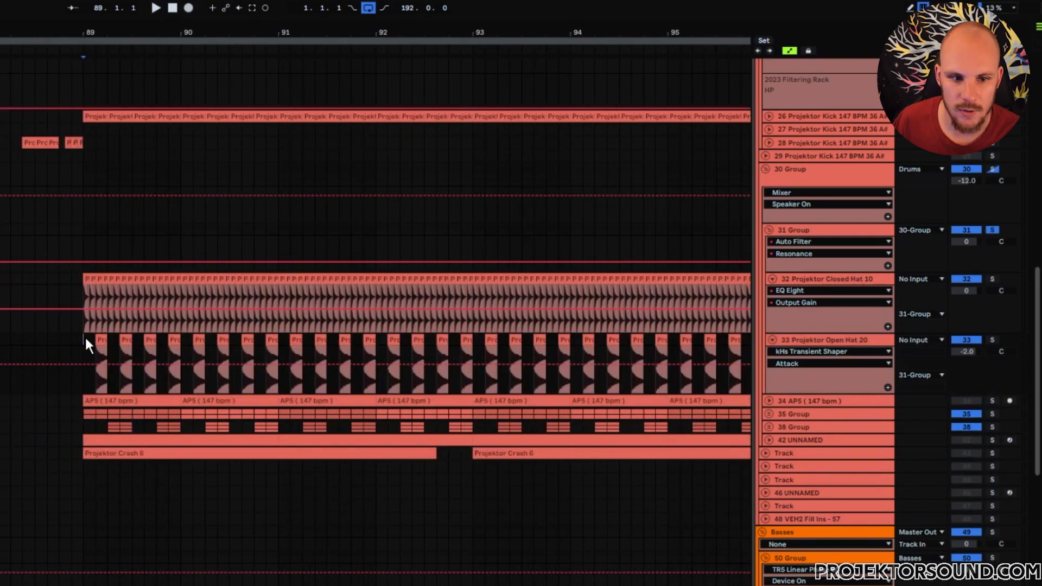
key("space")
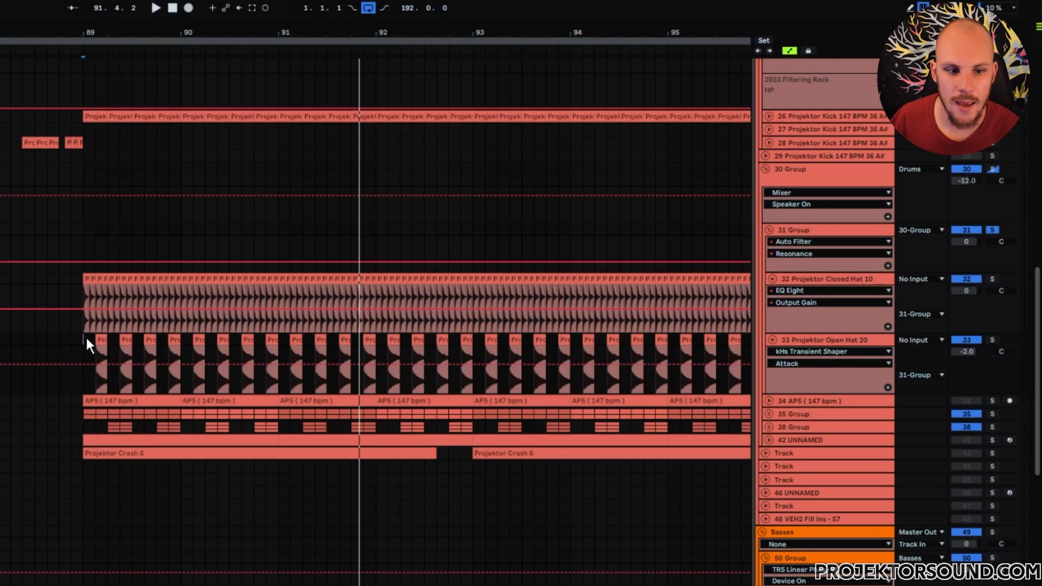
Unfold and solo the 34 APS (147 bpm) track and audition its one-bar loop from bar 89
left_click(769, 401)
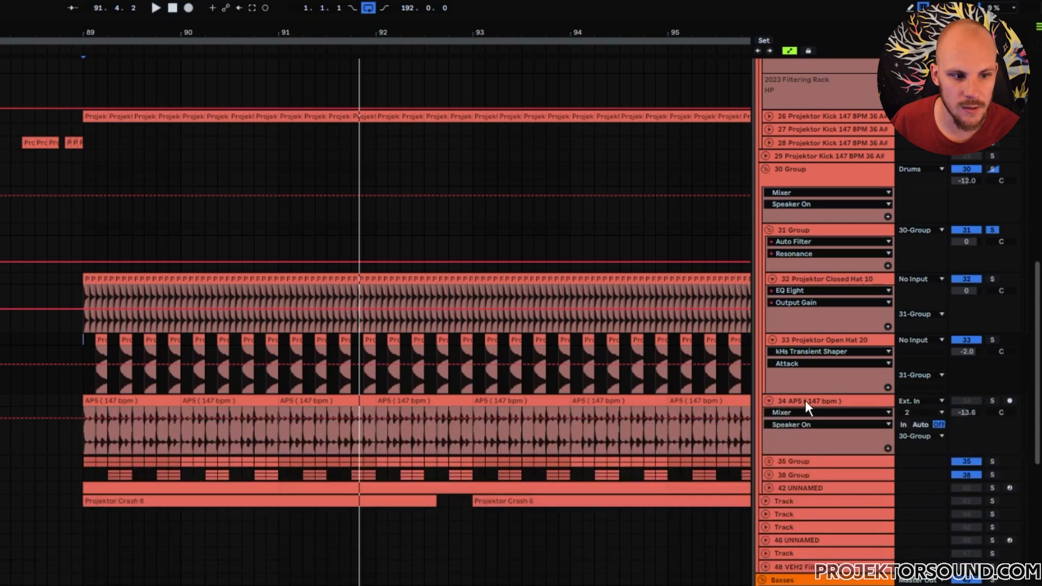
left_click(991, 399)
left_click(84, 440)
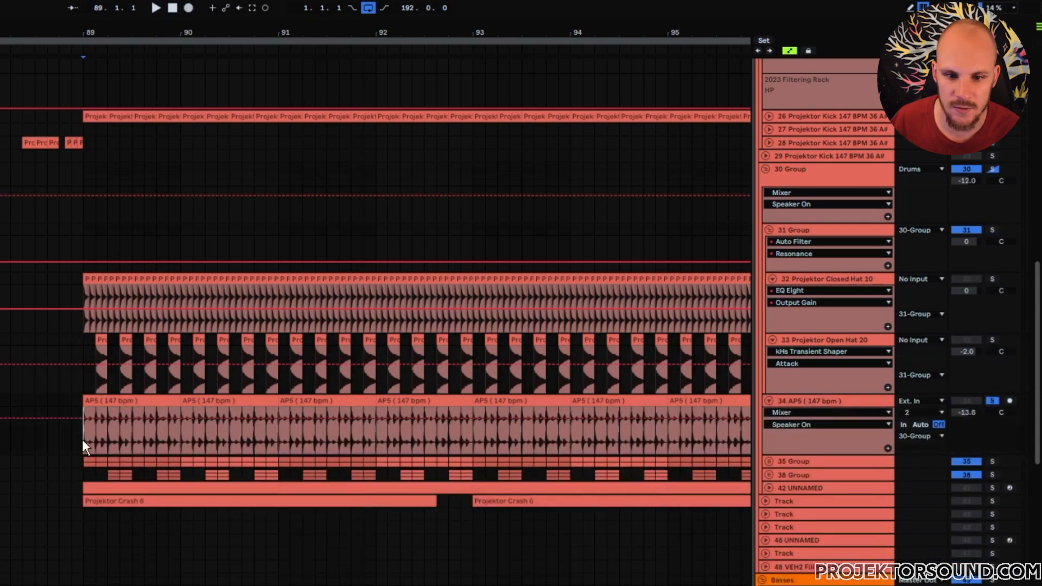
key("space")
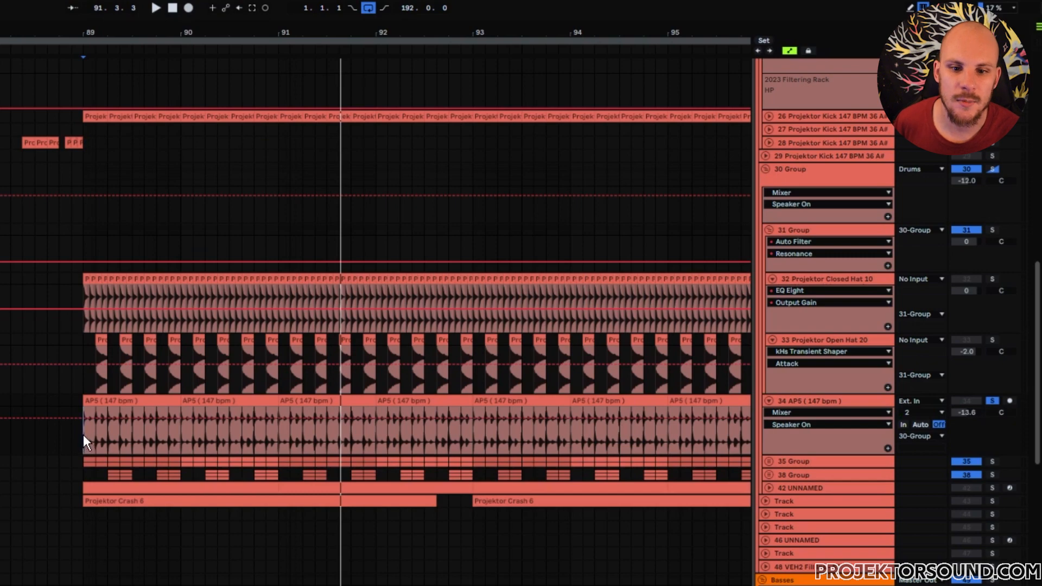
key("space")
left_click_drag(83, 435, 180, 400)
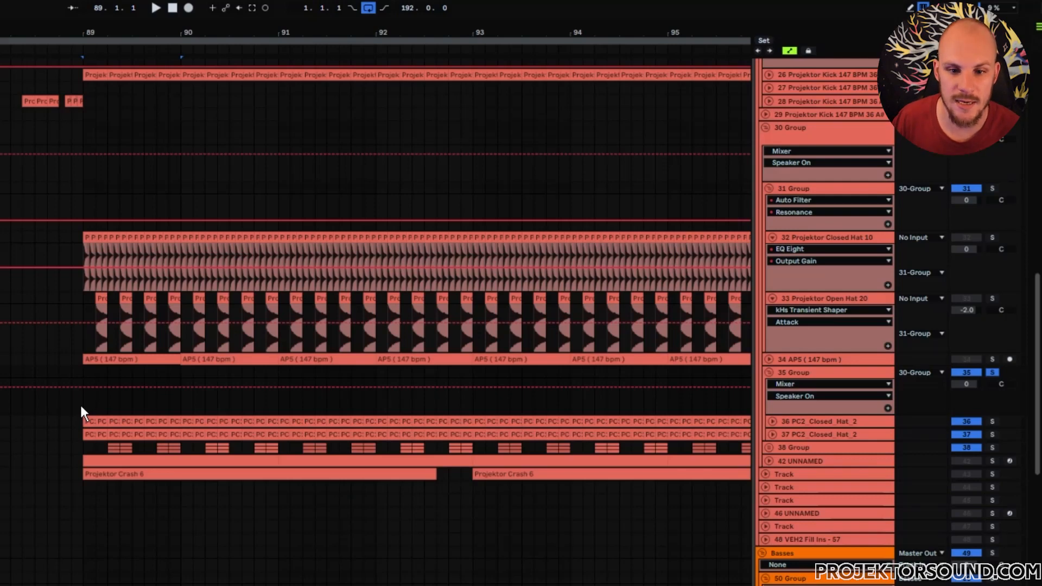
Audition the soloed 35 Group with its two PC2_Closed_Hat_2 tracks from bar 89
left_click(81, 406)
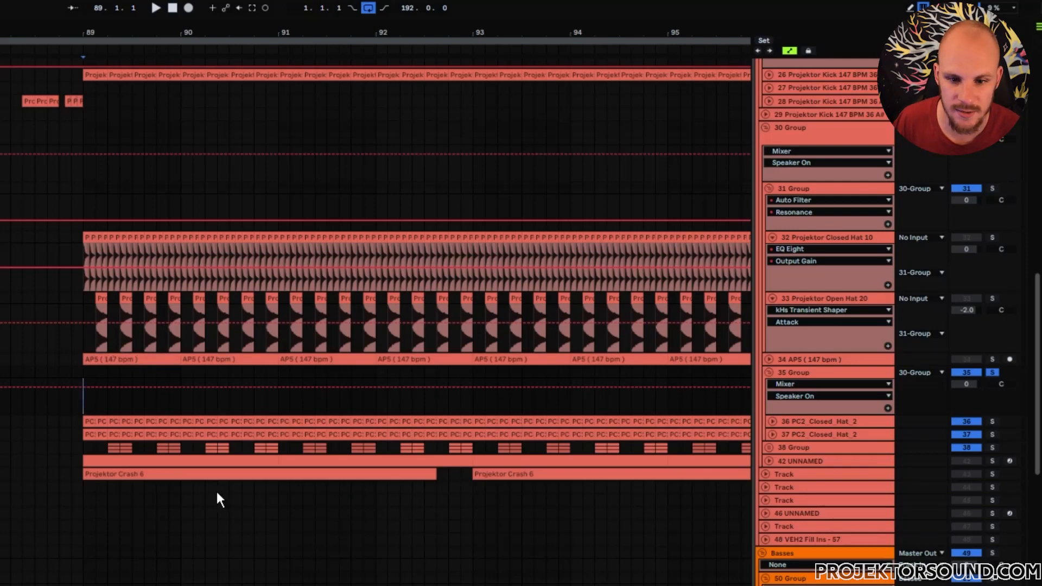
key("space")
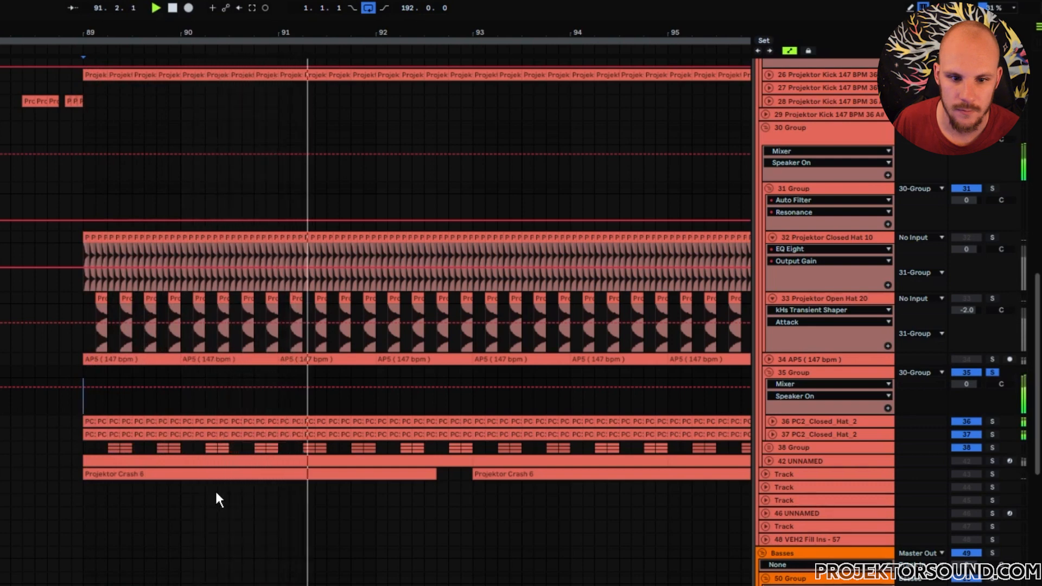
key("space")
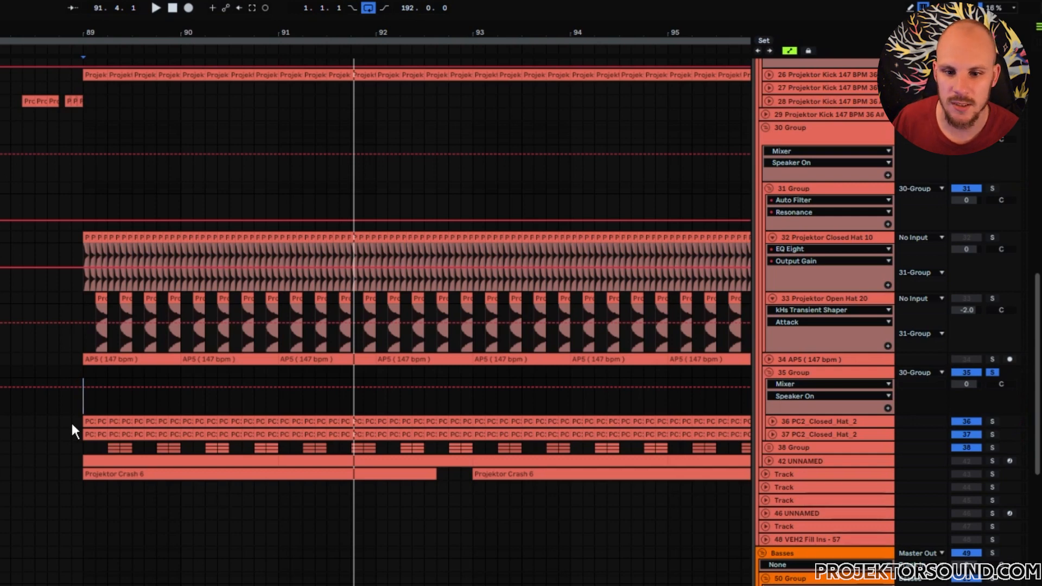
left_click(86, 418)
key("space")
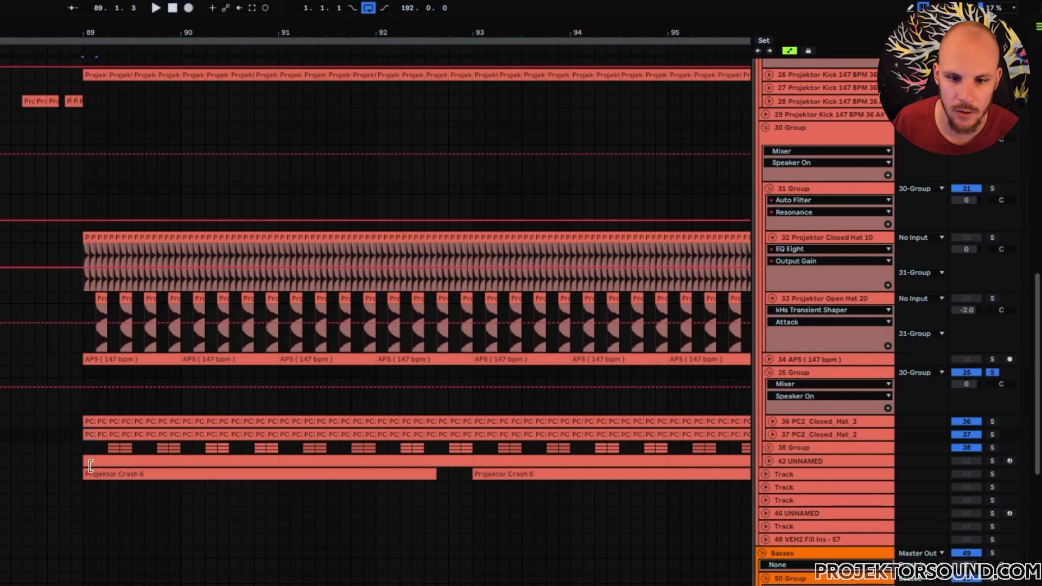
Unfold and solo the 42 UNNAMED track and play its MIDI pattern from bar 89
left_click(798, 460)
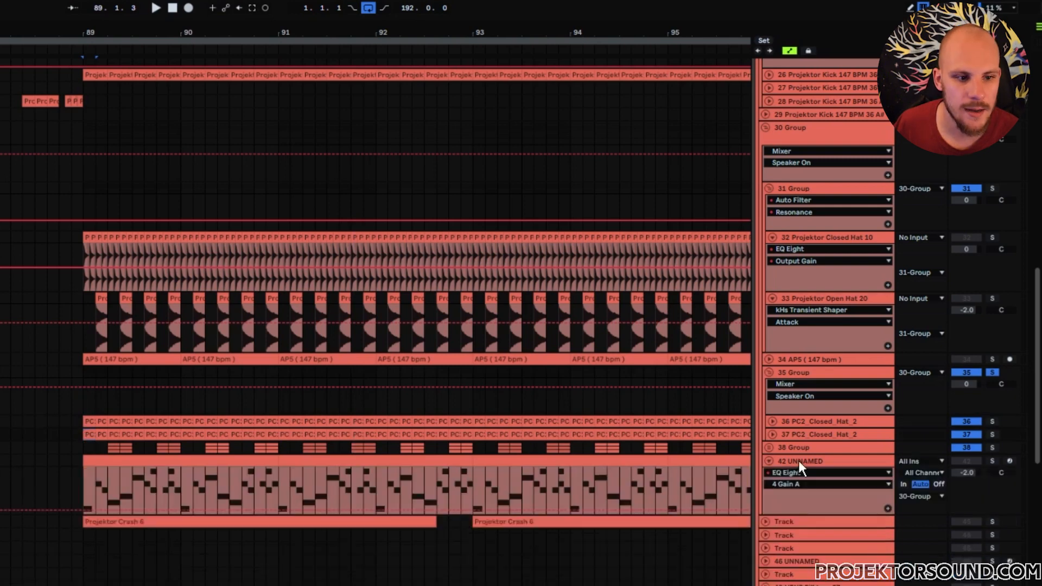
left_click(991, 461)
key("space")
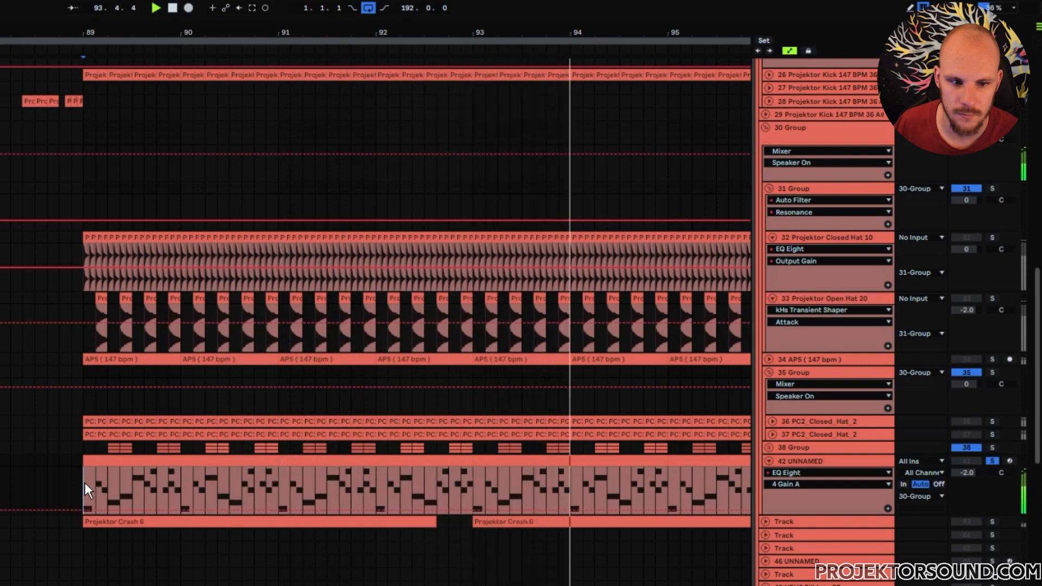
key("space")
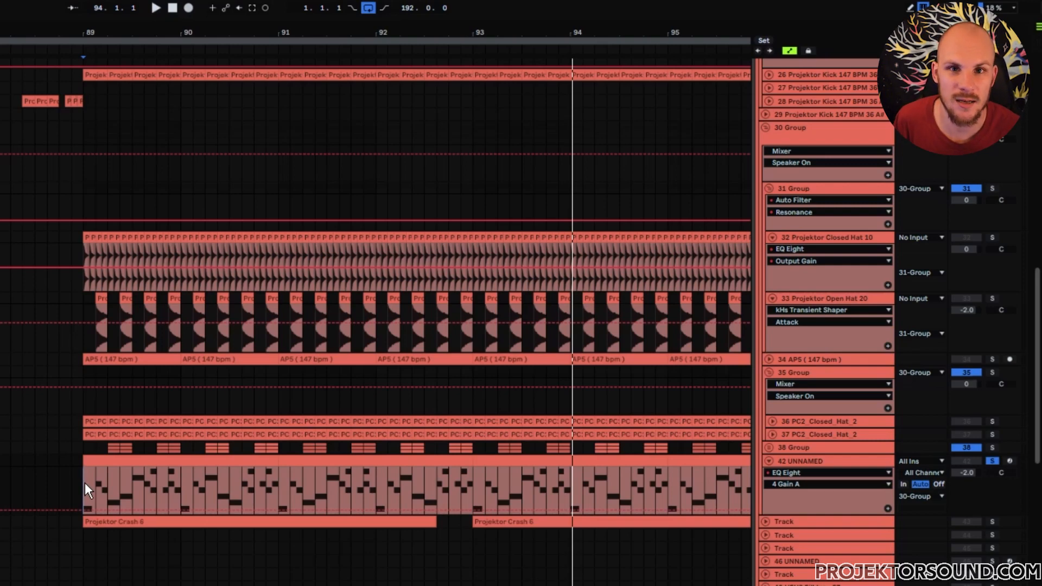
Solo the 35 Group and 34 APS track alongside 42 UNNAMED and play the three layers together from bar 89
left_click(803, 447)
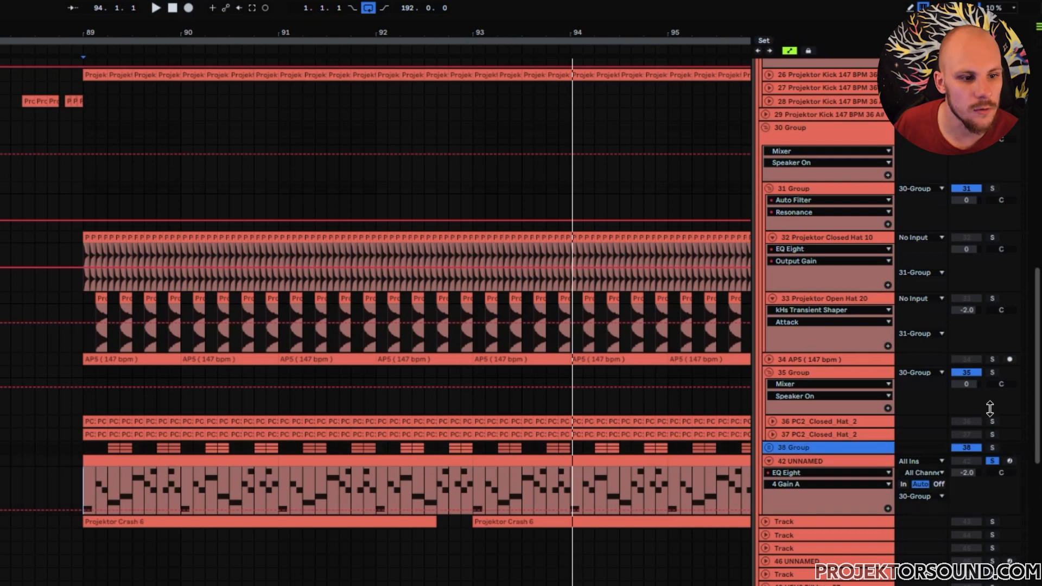
left_click(992, 373)
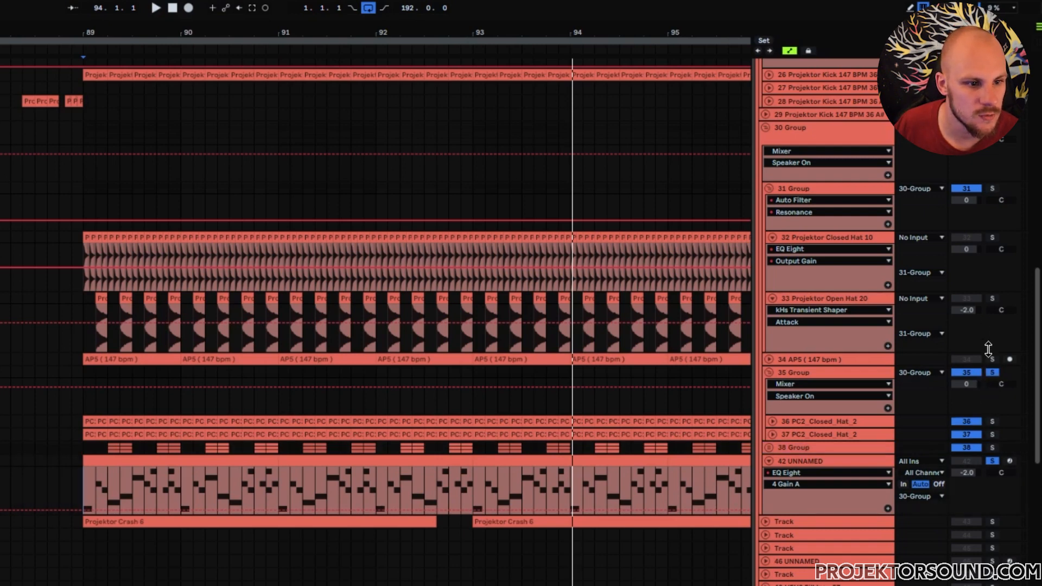
key("space")
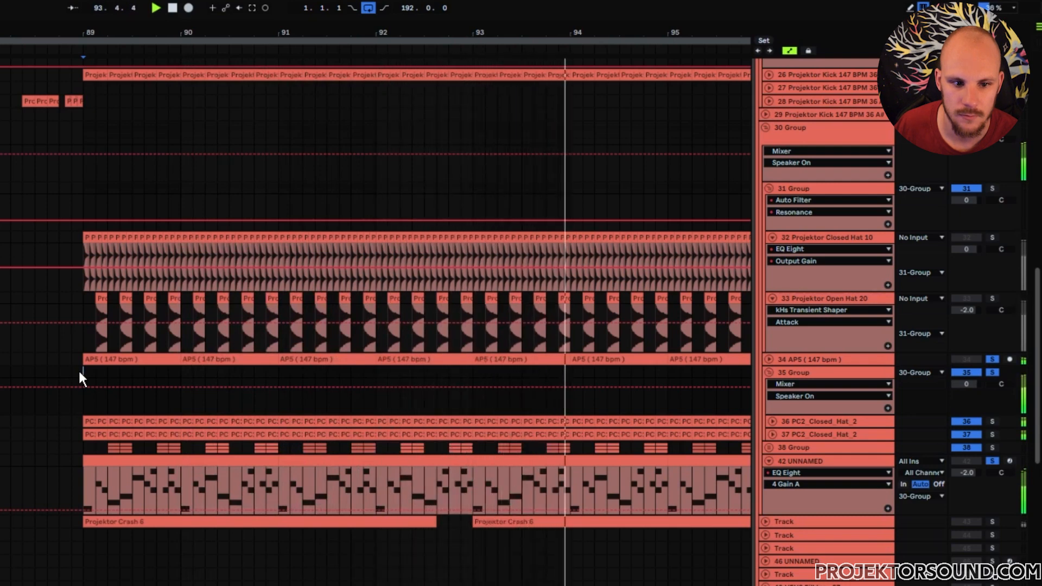
key("space")
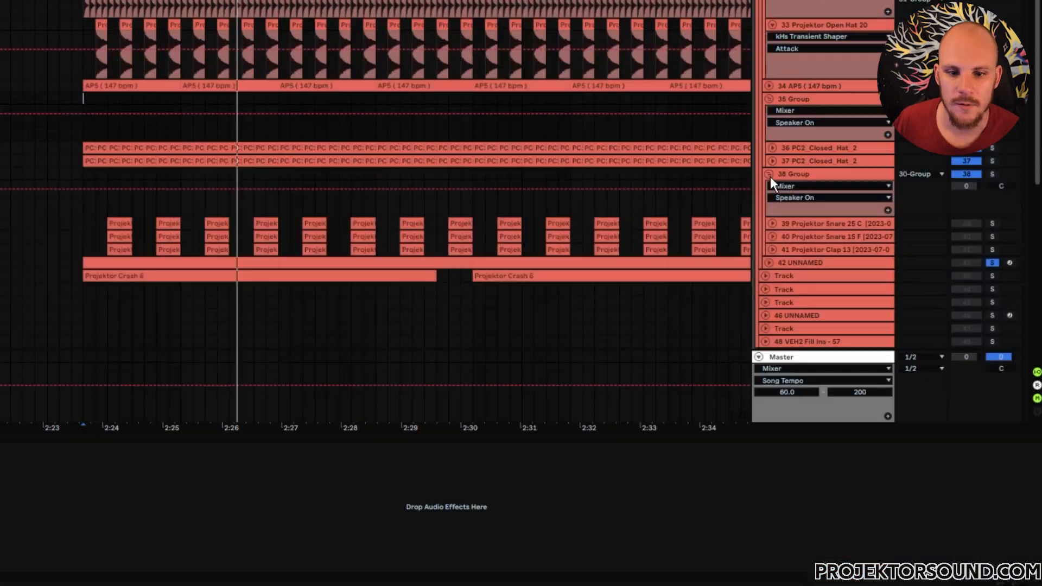
Solo the 38 Group in place of 42 UNNAMED and audition its layered snare and clap from the first hit at 2:24
left_click(793, 177)
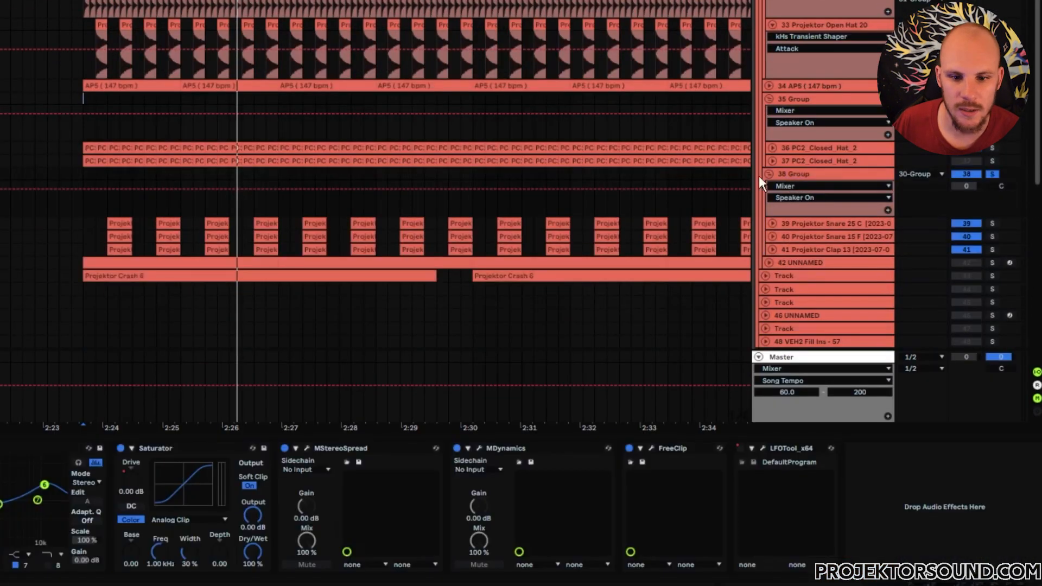
left_click(108, 175)
key("space")
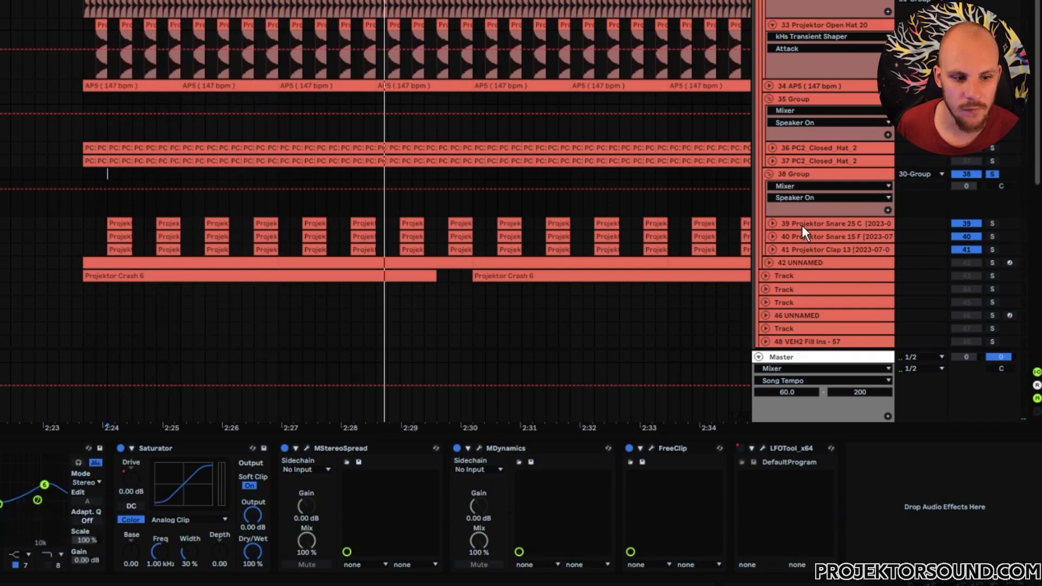
Examine the EQ and effect devices on the 39 Snare 25, 40 Snare 15 and 41 Clap 13 tracks
left_click(802, 225)
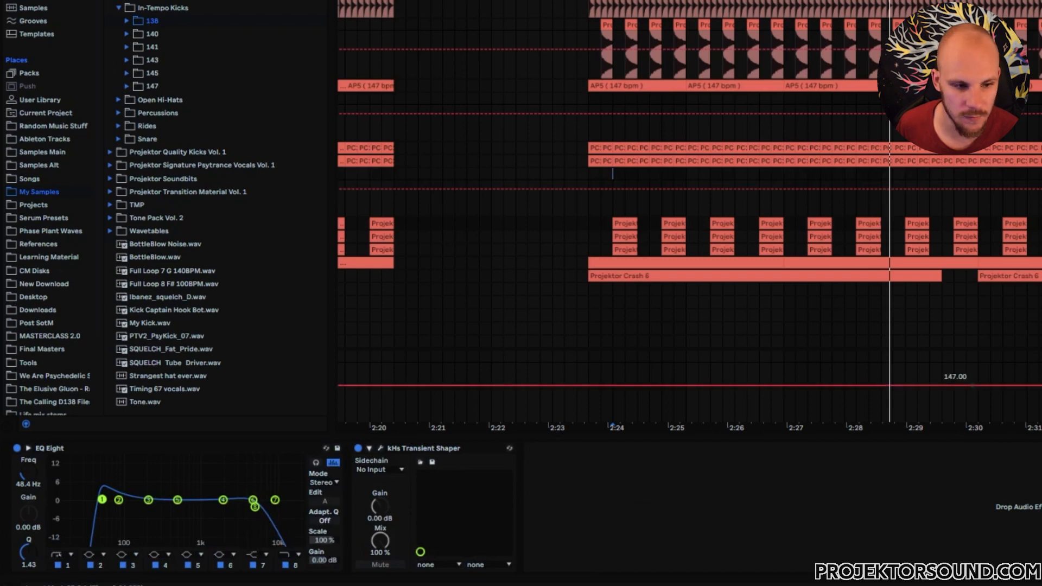
left_click(902, 367)
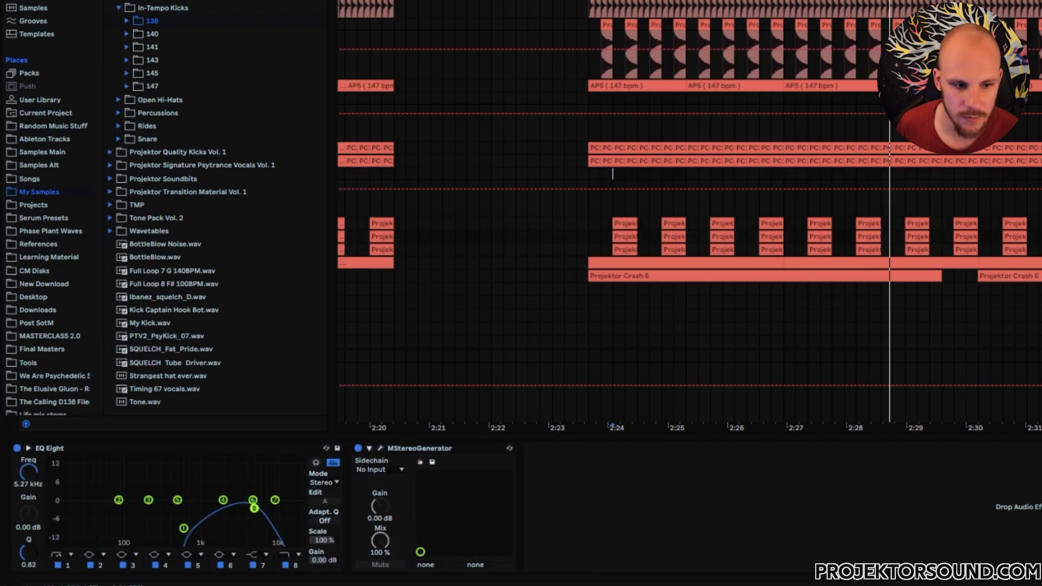
left_click(1037, 236)
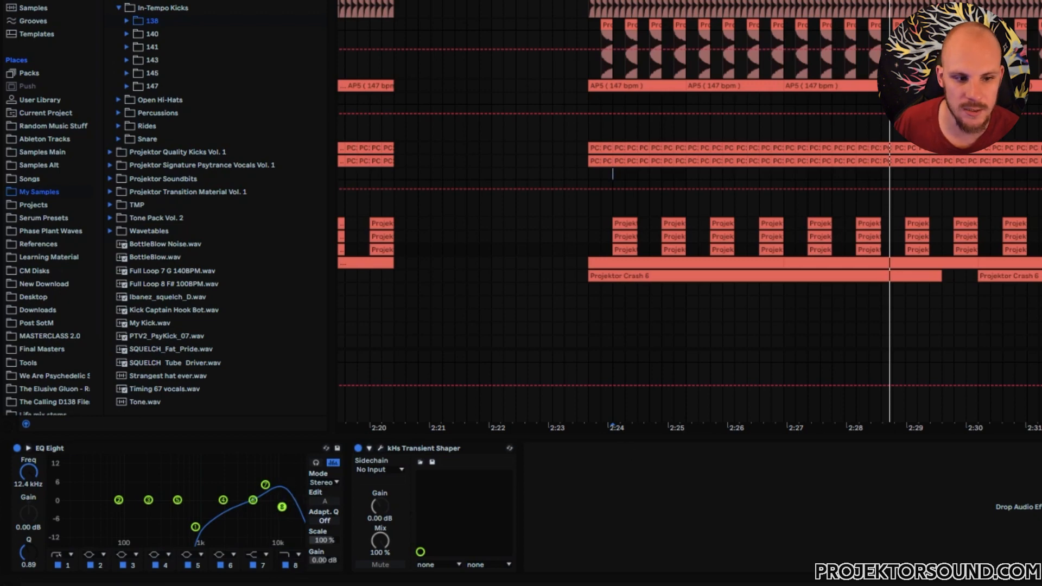
Audition the two snare tracks and the clap track individually while checking each one's spectrum in EQ Eight
left_click(1037, 236)
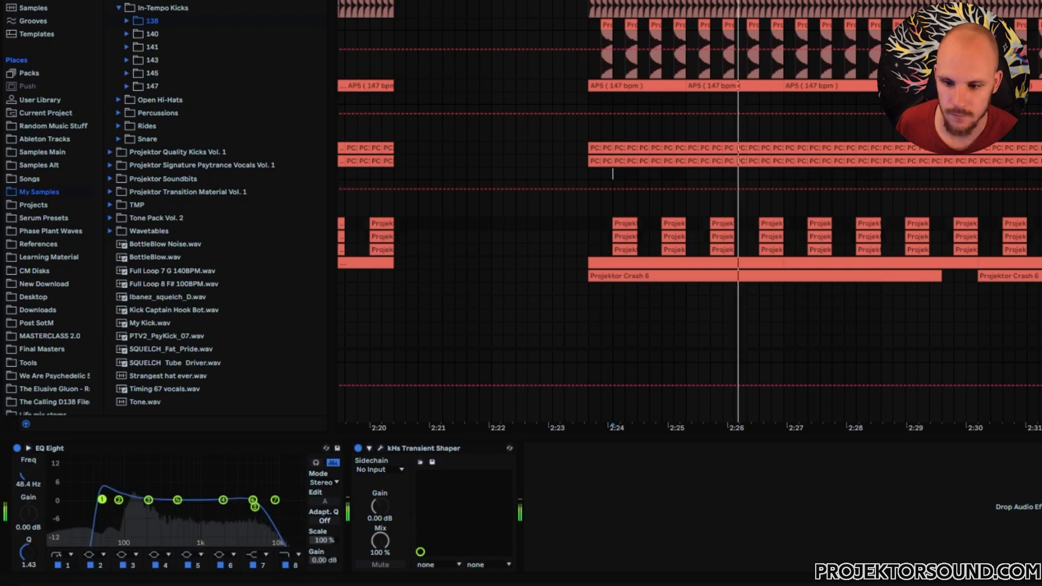
left_click(966, 236)
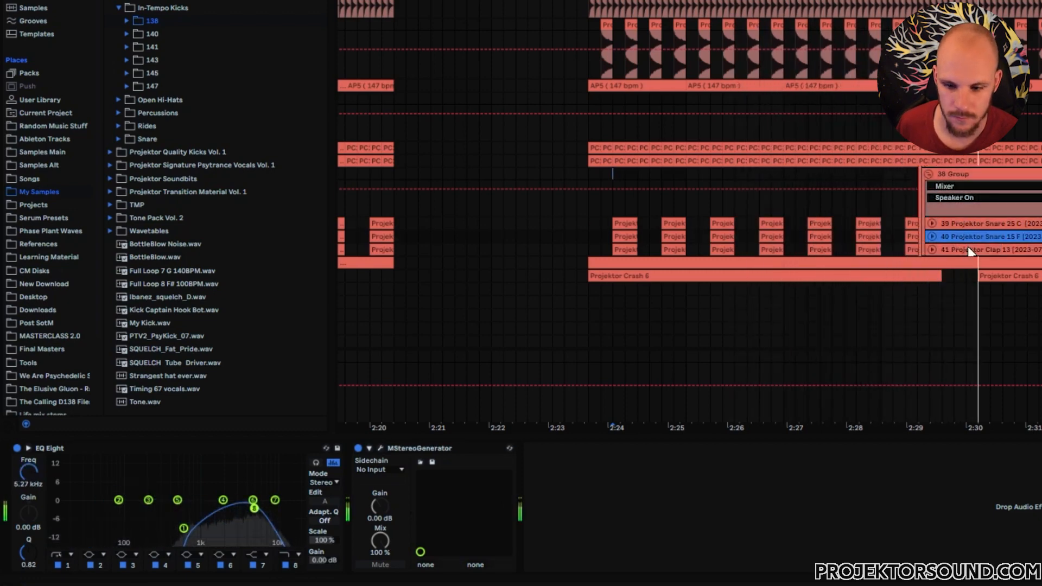
left_click(968, 248)
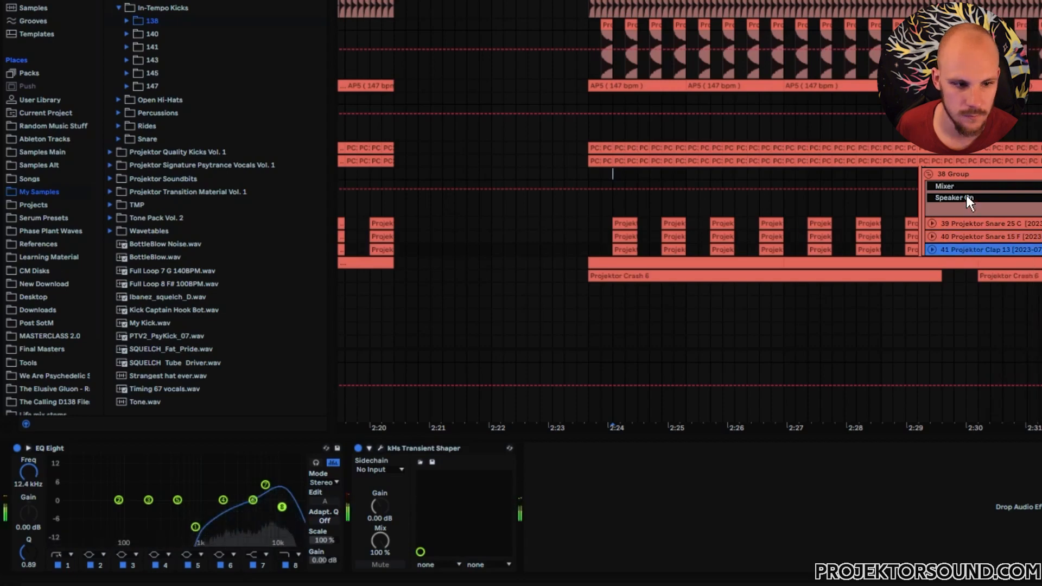
Inspect the 38 Group's effect chain alongside the devices on its 39 Projektor Snare 25 track
left_click(971, 174)
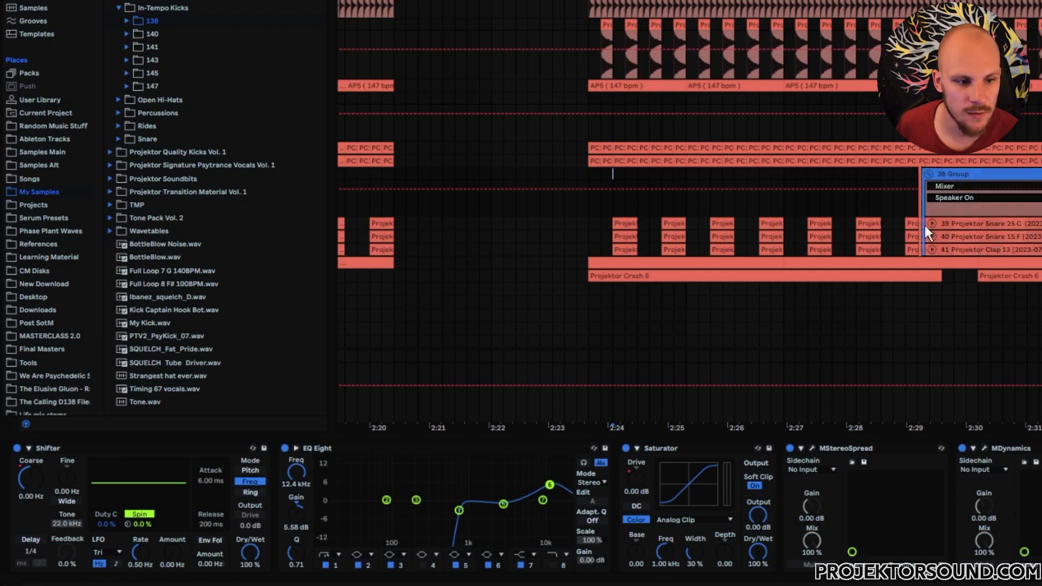
left_click(949, 225)
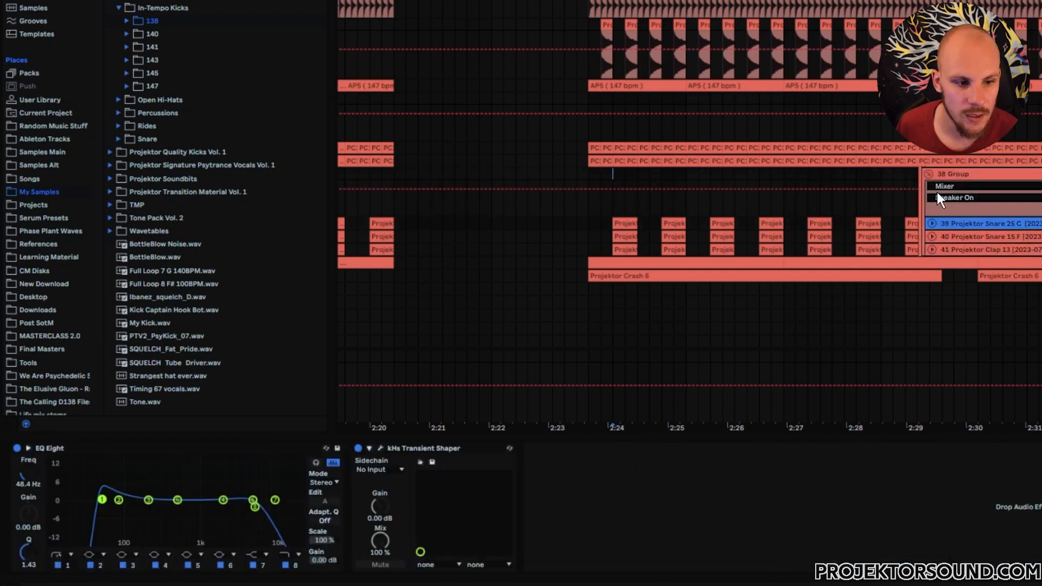
left_click(962, 174)
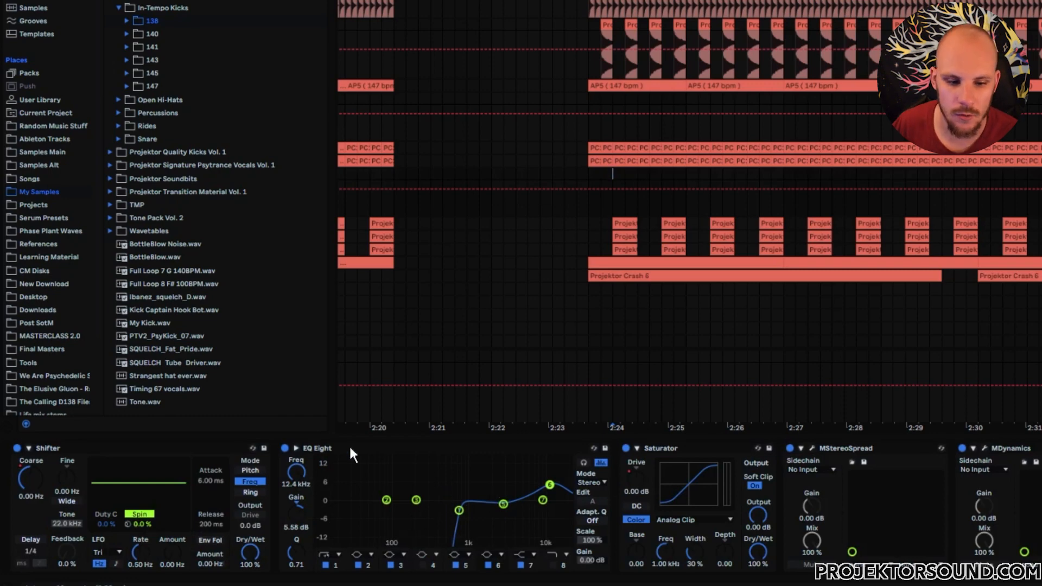
Open MDynamics on the 38 Group and compare the snare sound with the compressor bypassed and enabled
left_click(984, 449)
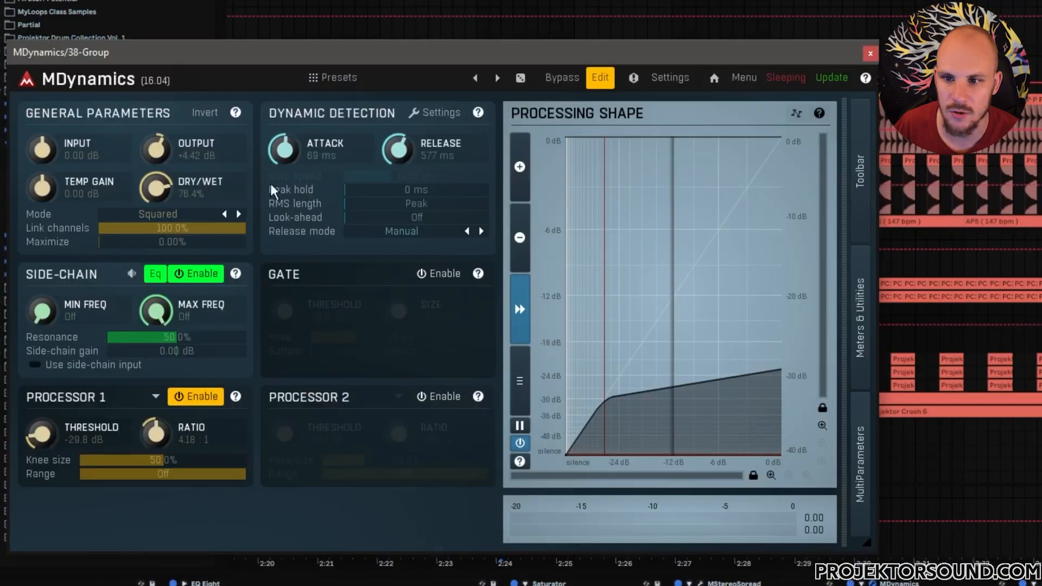
left_click_drag(315, 54, 442, 1)
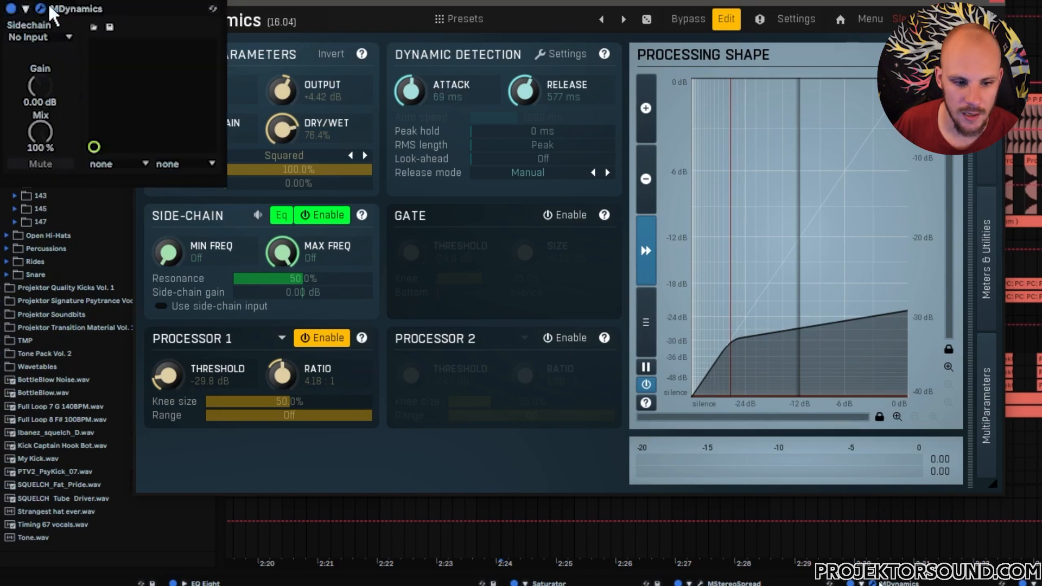
left_click(11, 9)
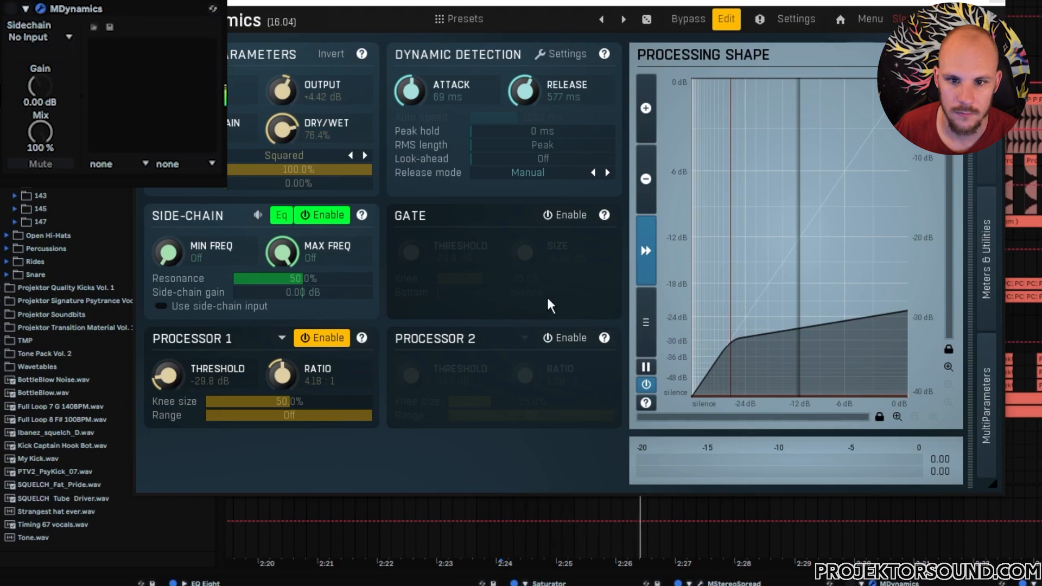
left_click(12, 9)
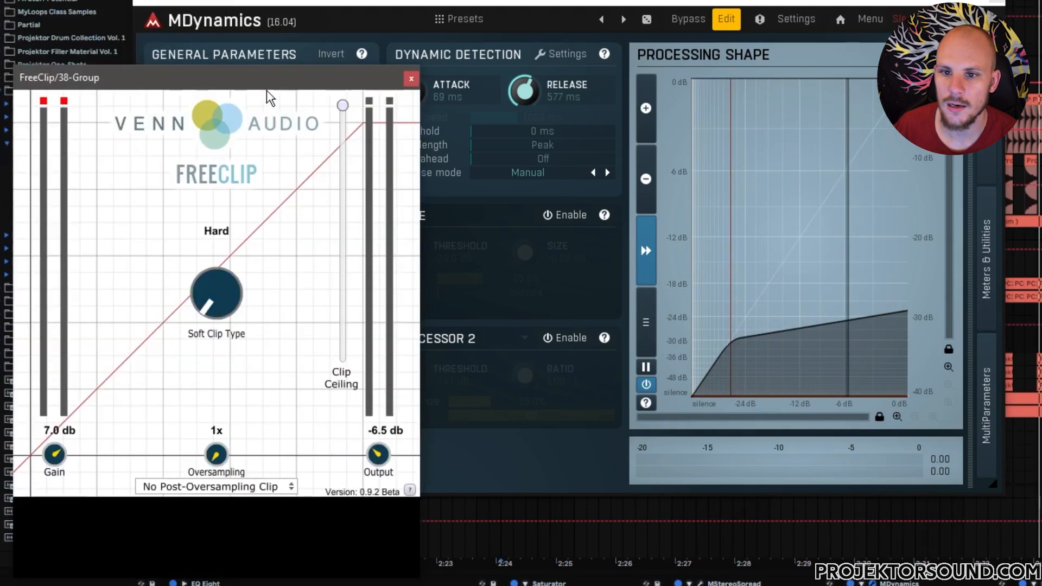
Play the 38 Group with its FreeClip window in view and switch the clipper off and on to compare the sound
left_click_drag(263, 81, 618, 96)
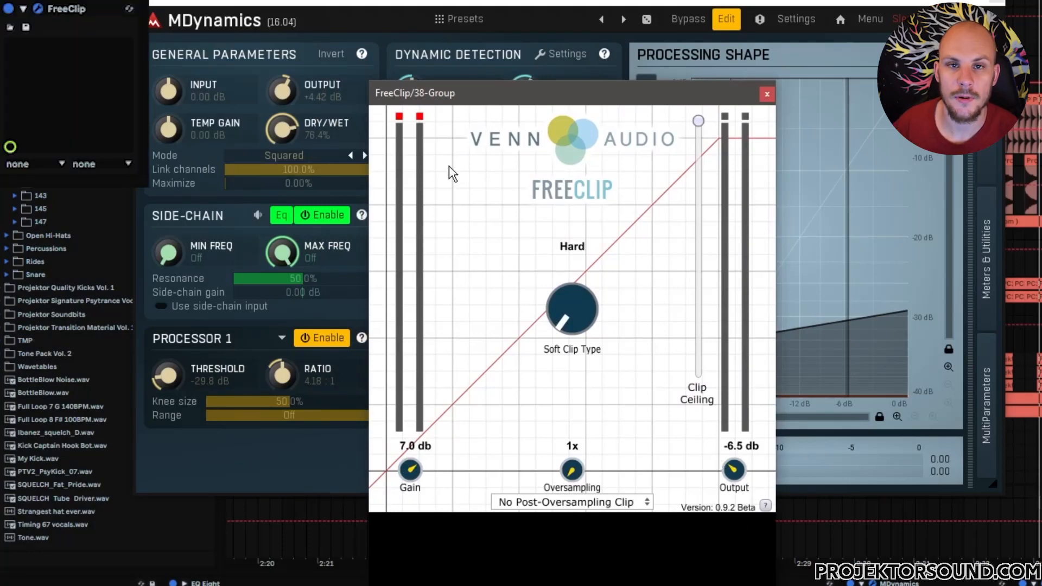
key("space")
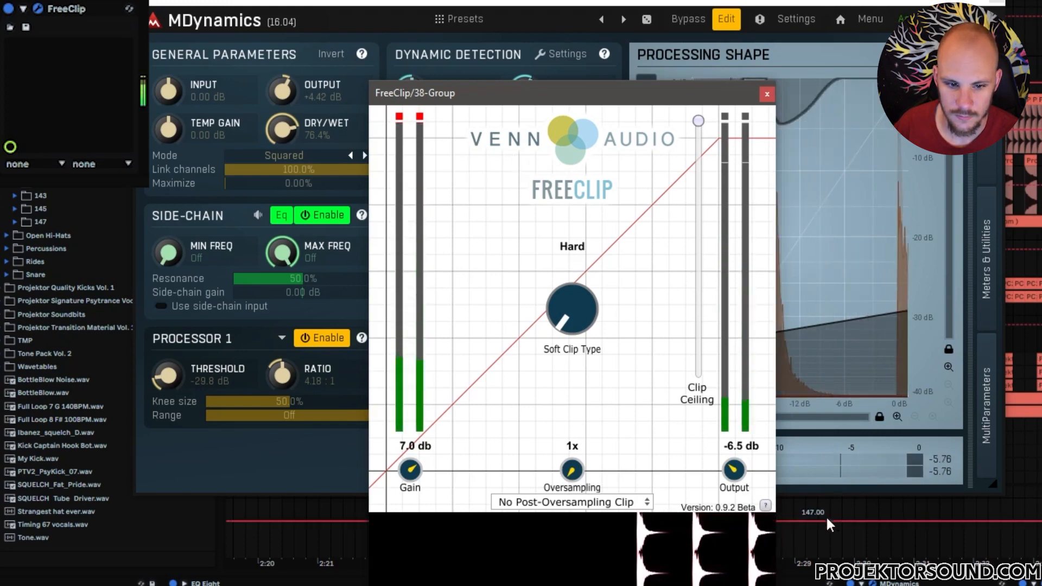
left_click(9, 9)
left_click(9, 9)
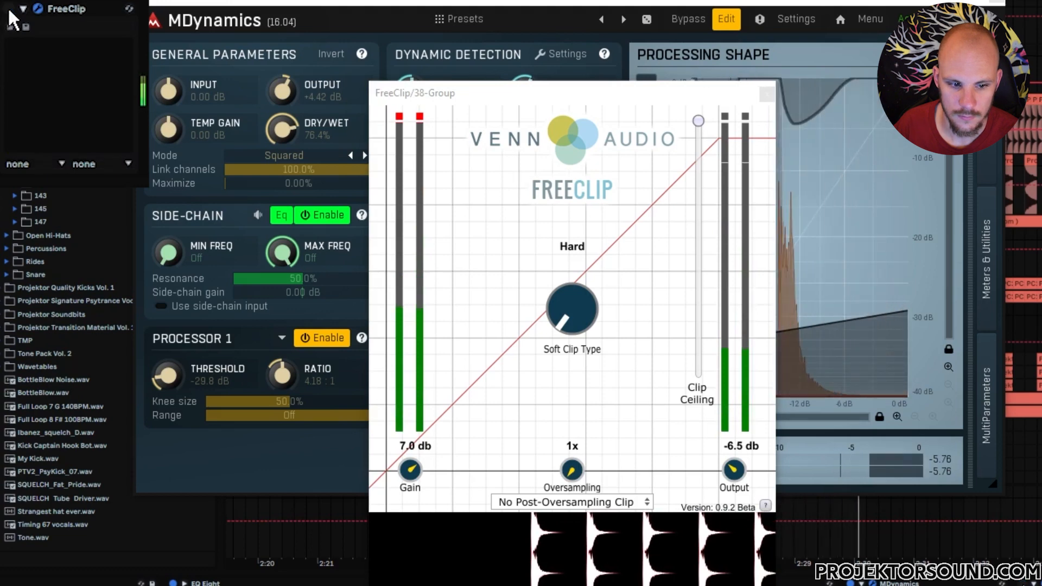
left_click(9, 9)
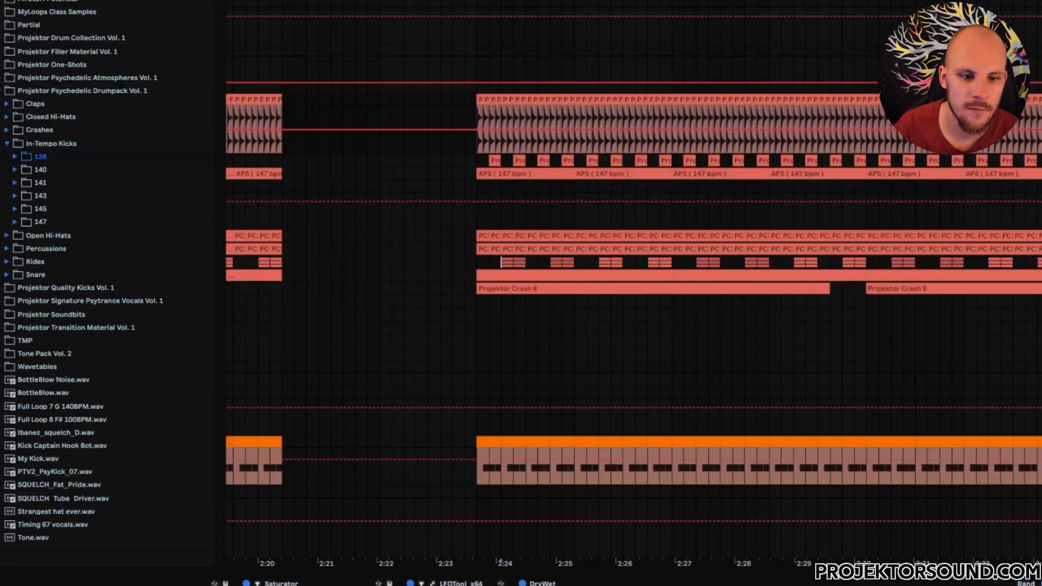
Unfold the Projektor Crash 6 track and inspect how its crashes are spaced from the drop at about 2:24
left_click(1039, 289)
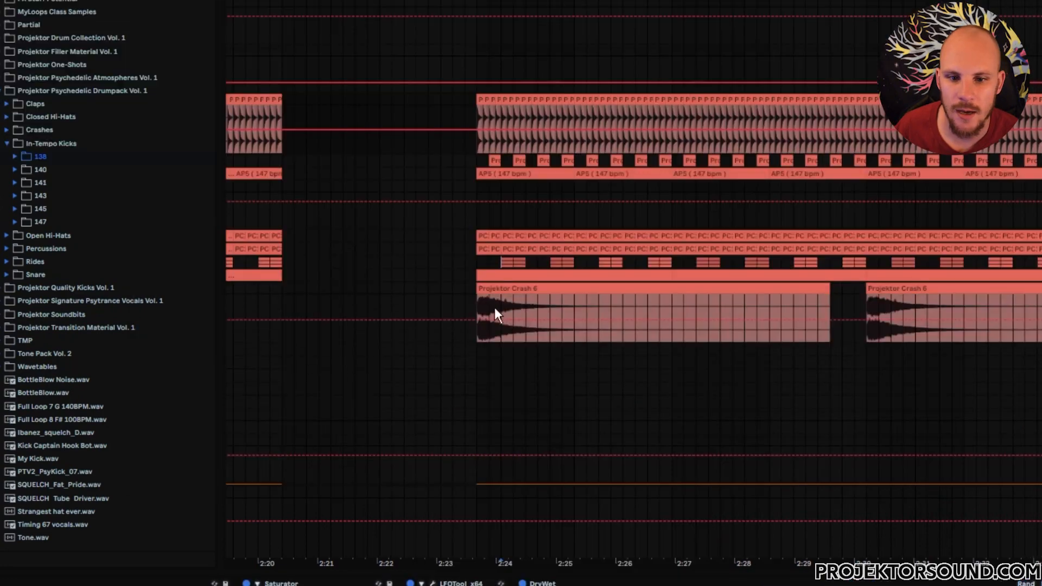
left_click(466, 307)
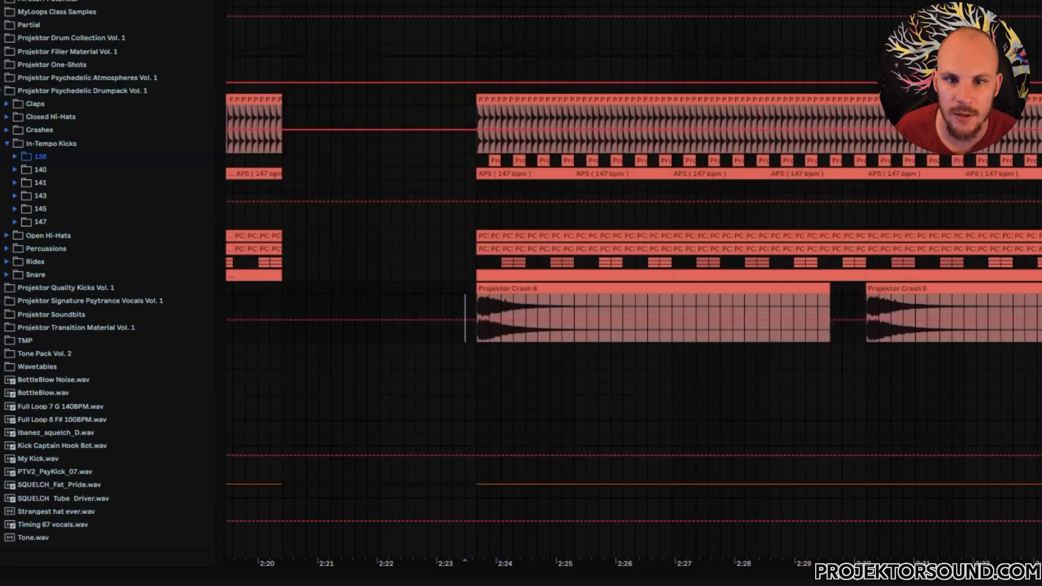
left_click_drag(515, 3, 510, 0)
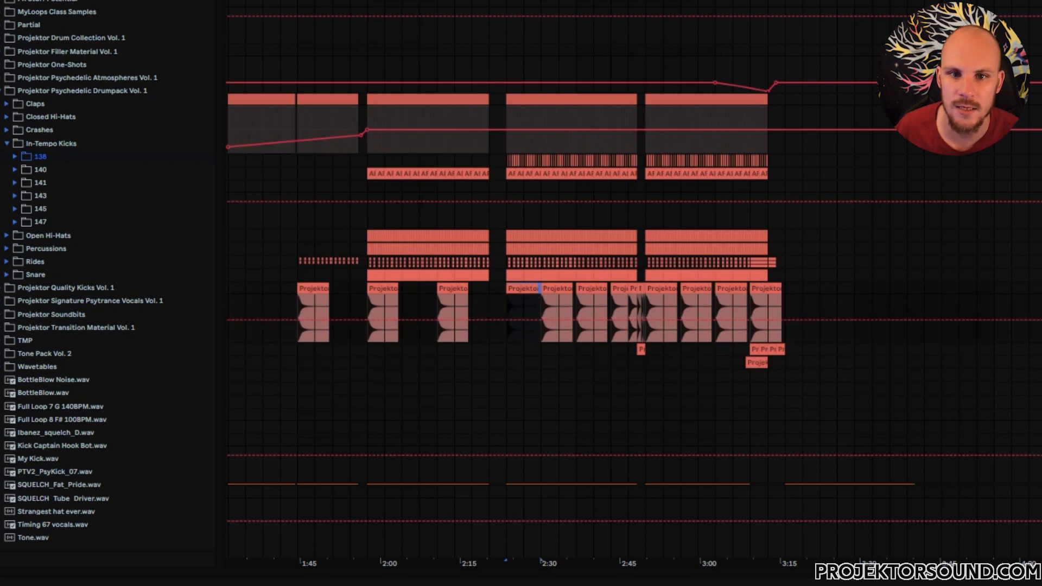
scroll(510, 304, "up", 5)
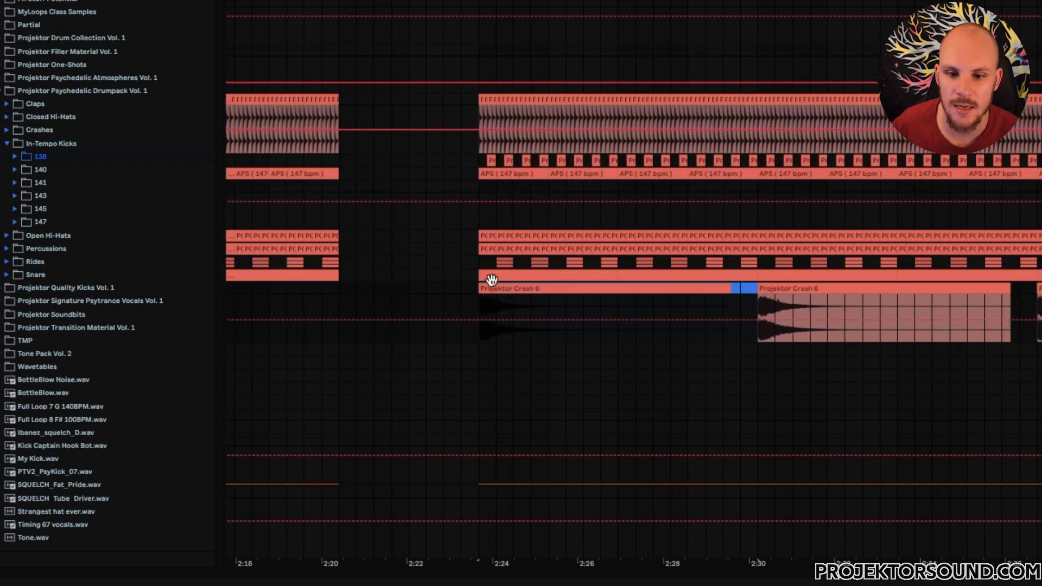
left_click_drag(479, 302, 478, 308)
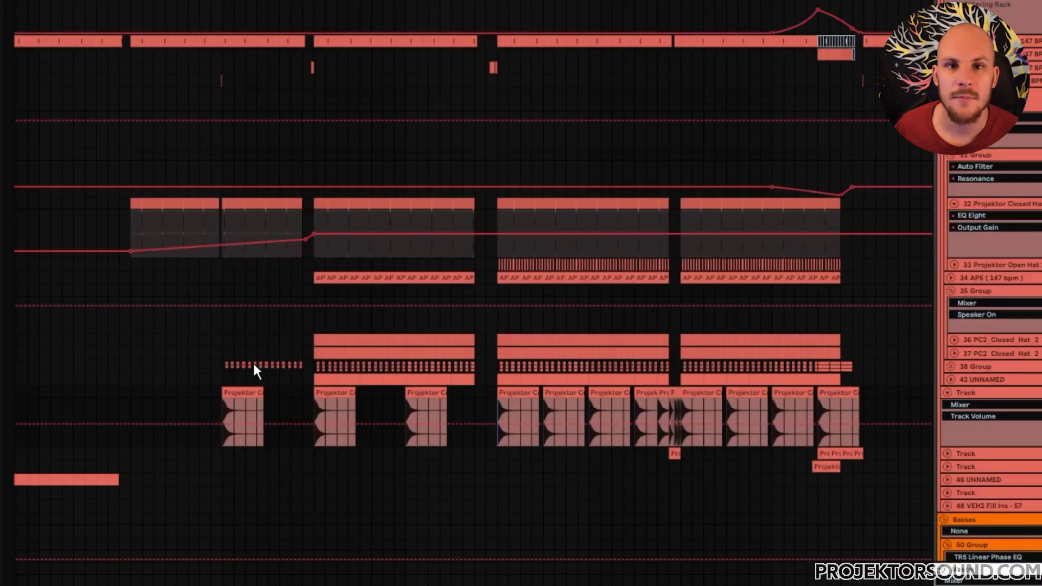
Examine how the hat, snare and crash layers build across the arrangement, highlighting the open hats, the crash fill and the last two drum sections
left_click(136, 216)
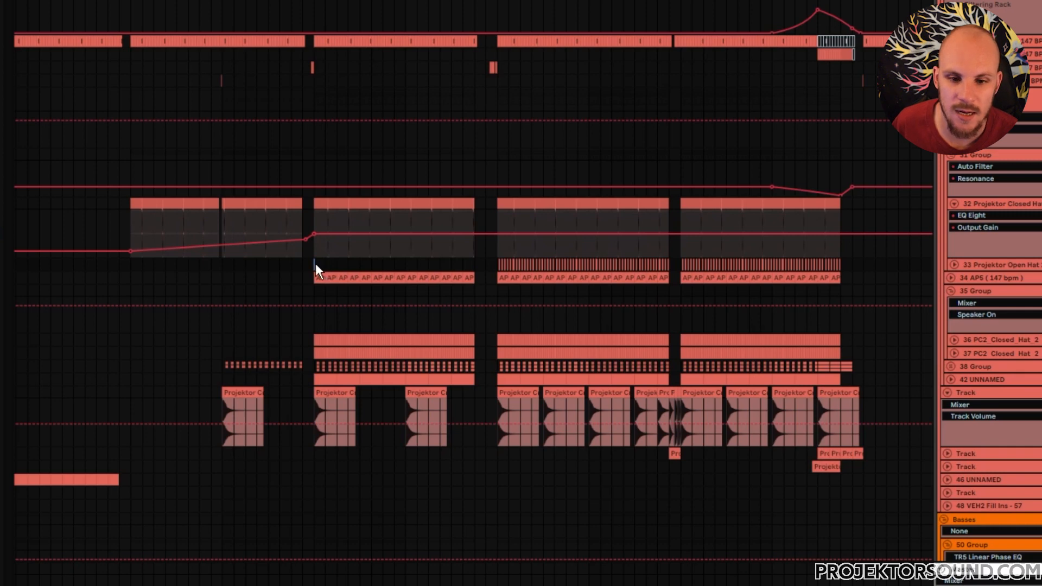
left_click_drag(495, 264, 672, 262)
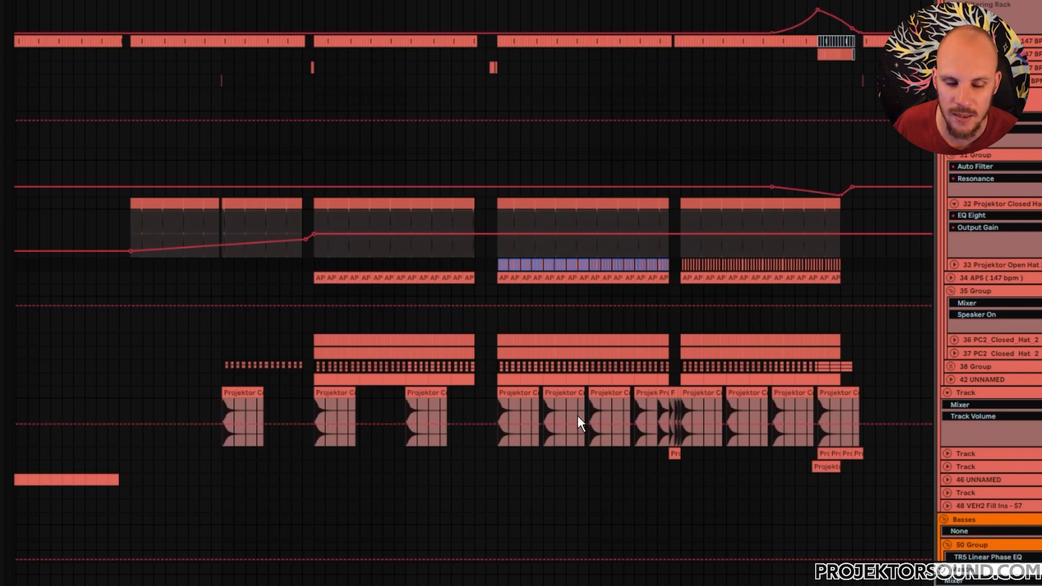
left_click(656, 406)
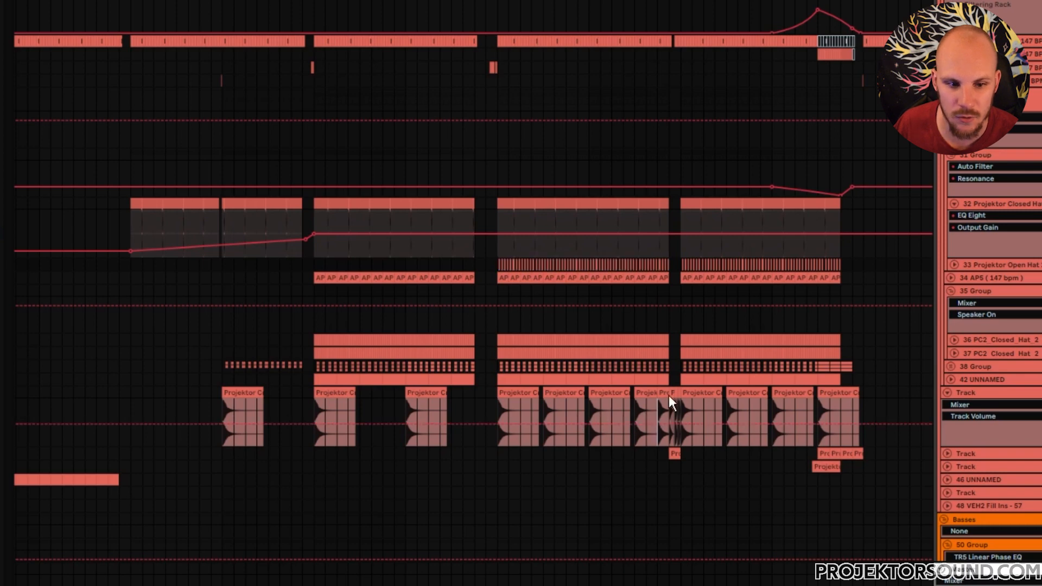
left_click_drag(668, 404, 682, 395)
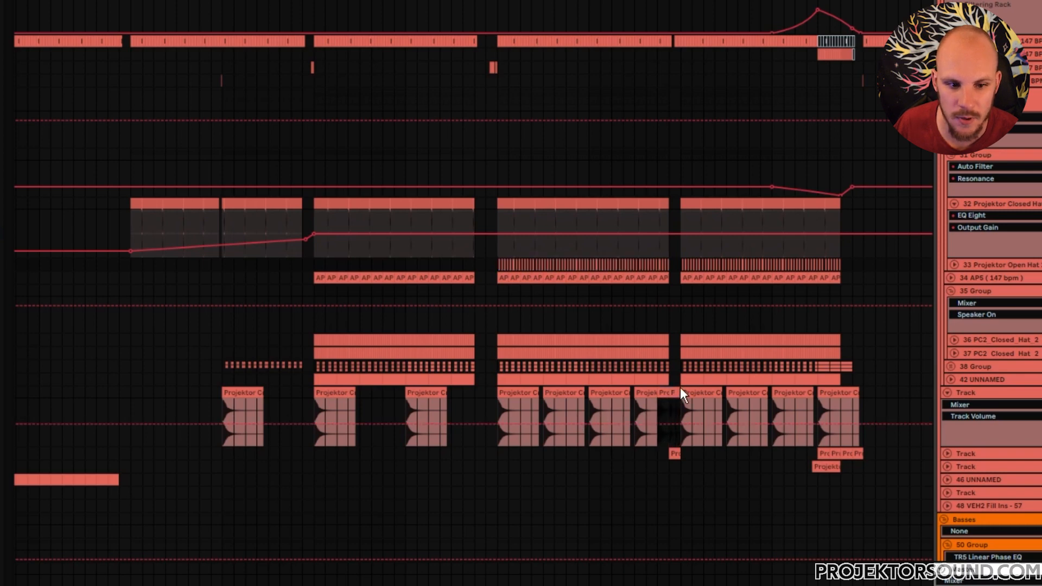
left_click(652, 405)
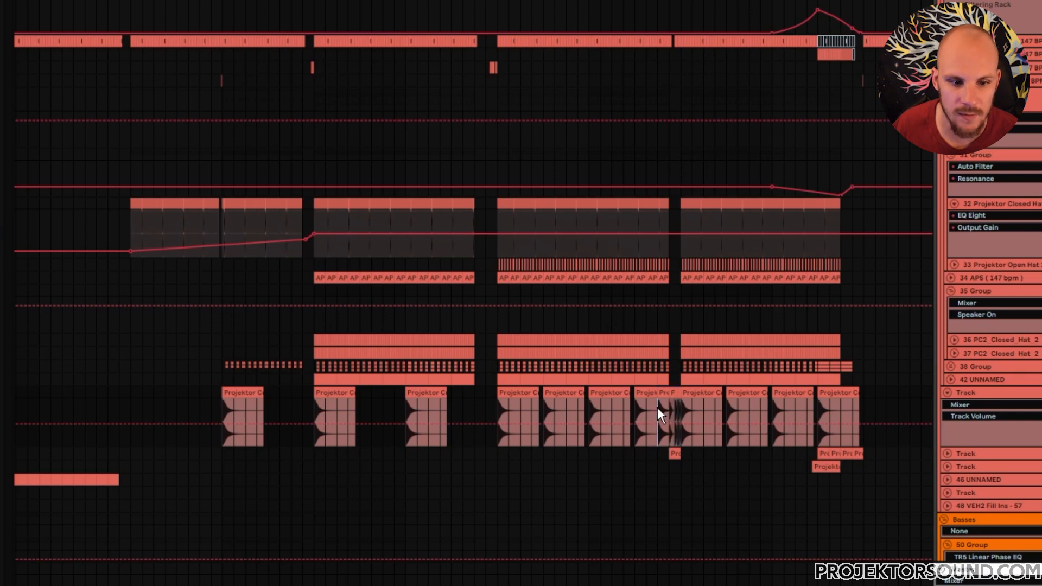
left_click_drag(498, 413, 861, 209)
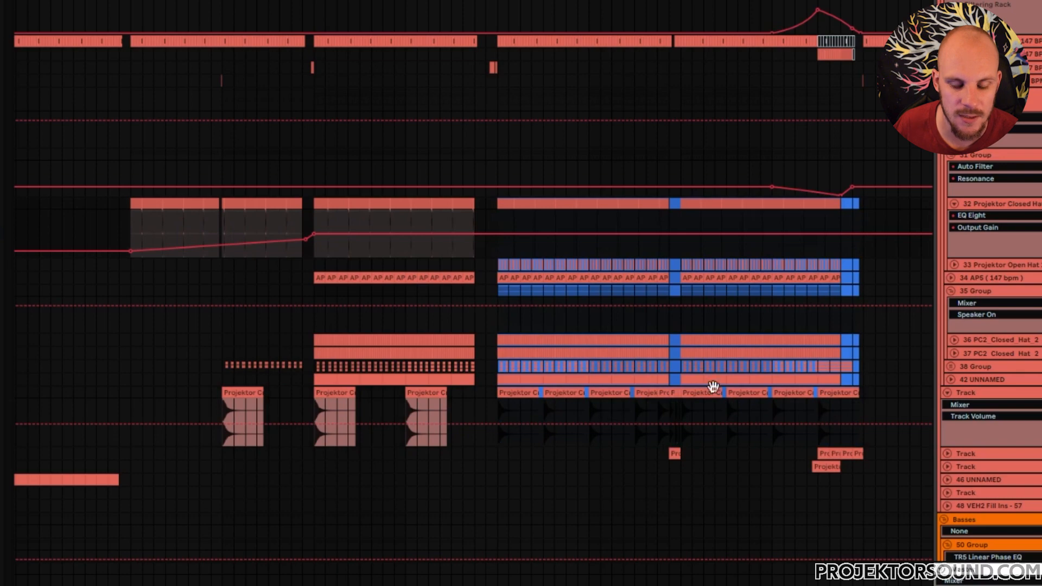
left_click(492, 394)
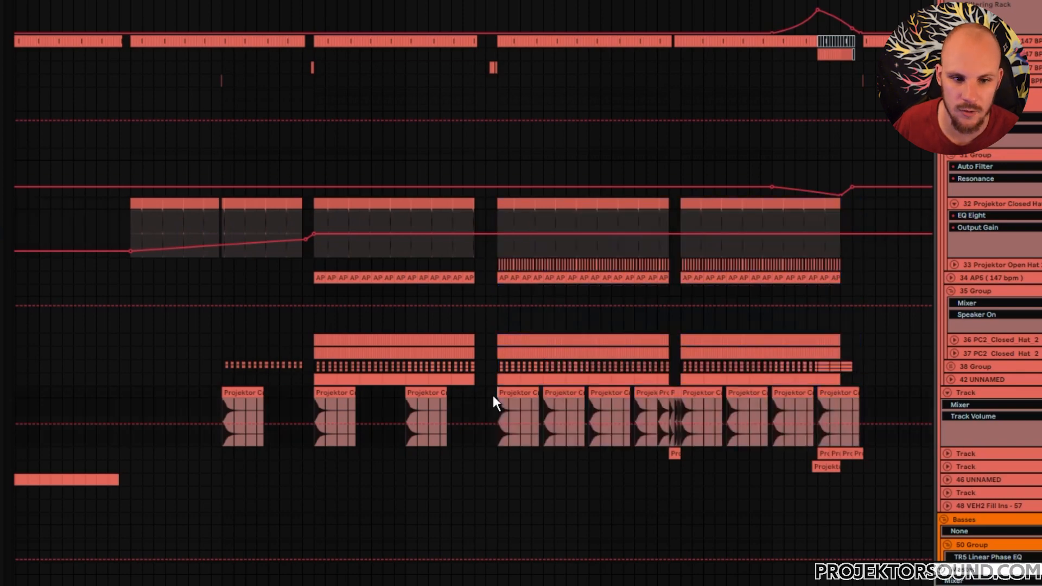
Unfold the 33 Projektor Open Hat 20 track, play from its first clip in the drop, and view the preceding sections
scroll(502, 393, "up", 12)
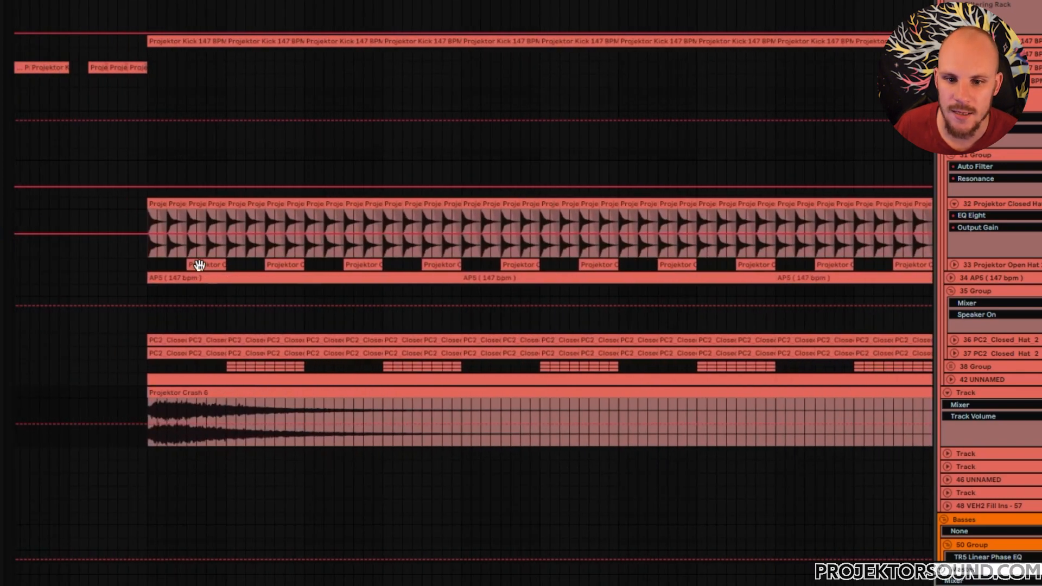
left_click(953, 265)
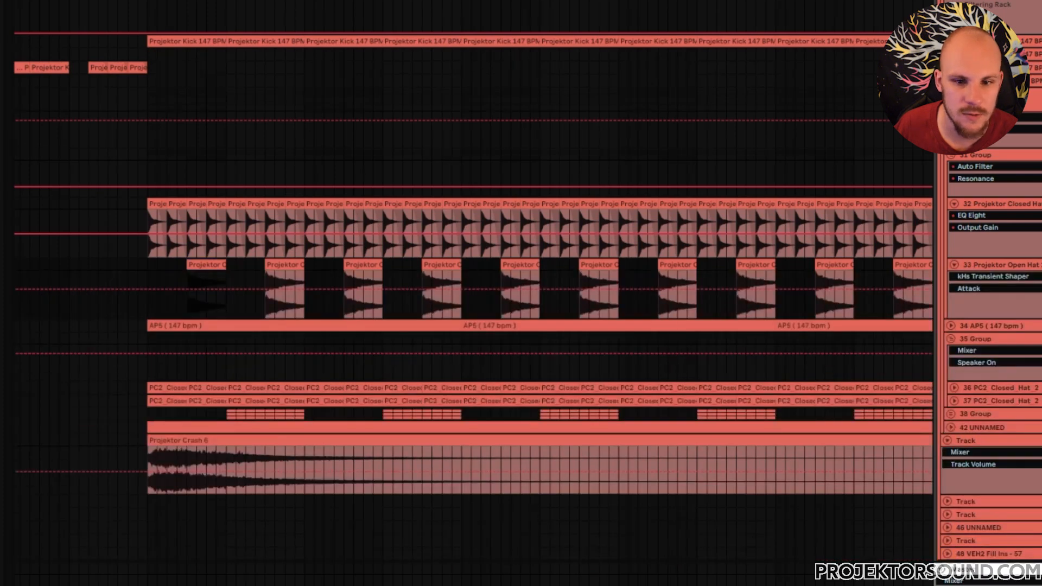
left_click(183, 264)
key("space")
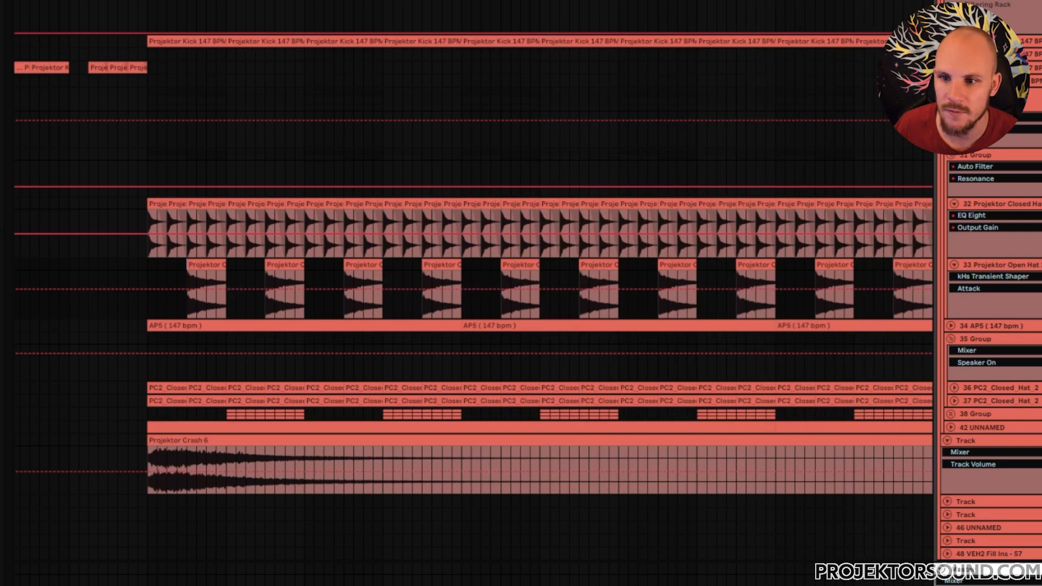
left_click_drag(1, 149, 384, 89)
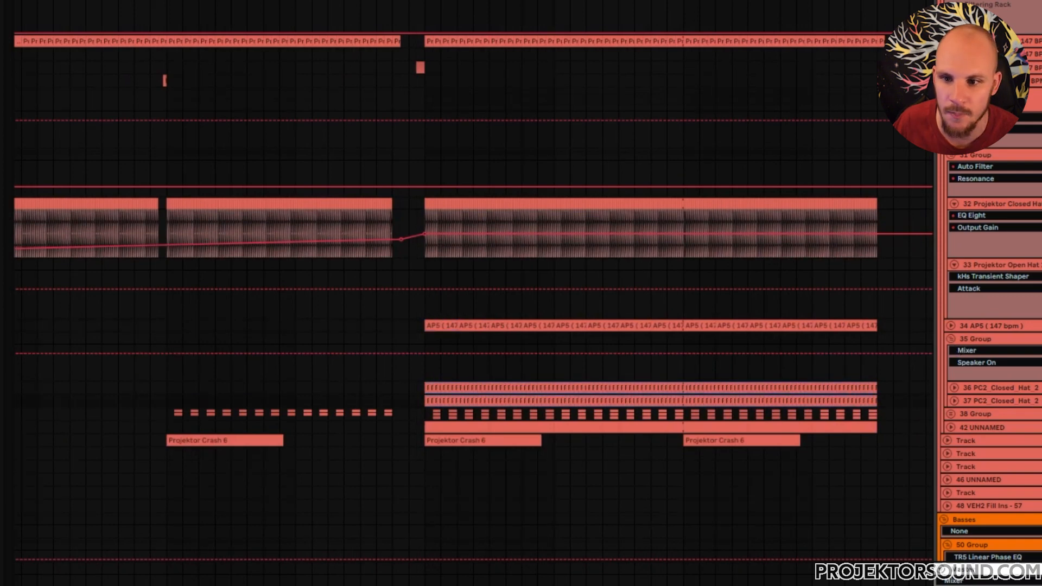
Unfold the 38 Group to view its snare and clap clips and examine the 42 UNNAMED percussion pattern at the drop
left_click(947, 413)
scroll(422, 387, "down", 4)
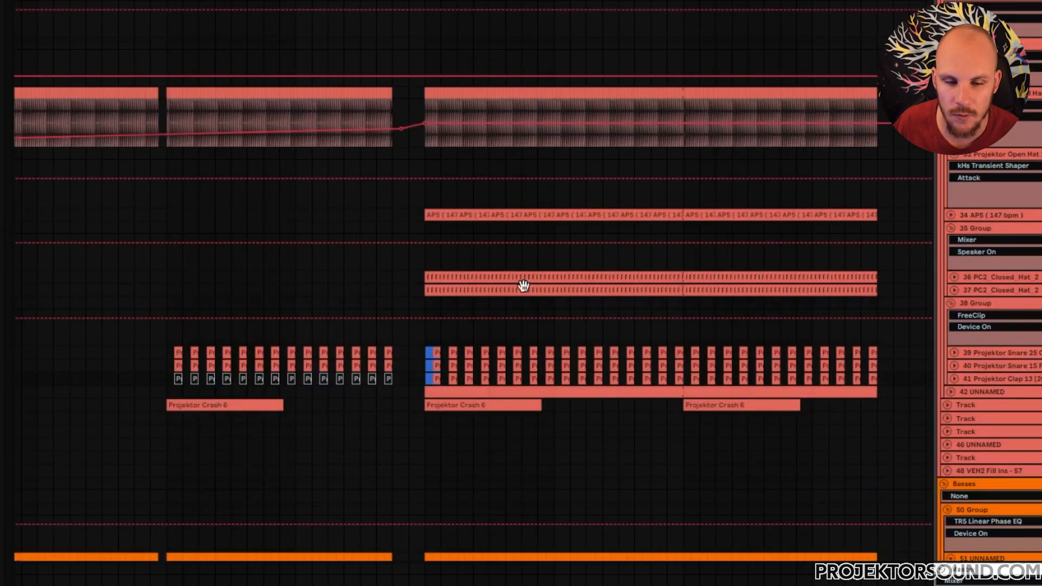
left_click_drag(435, 2, 272, 385)
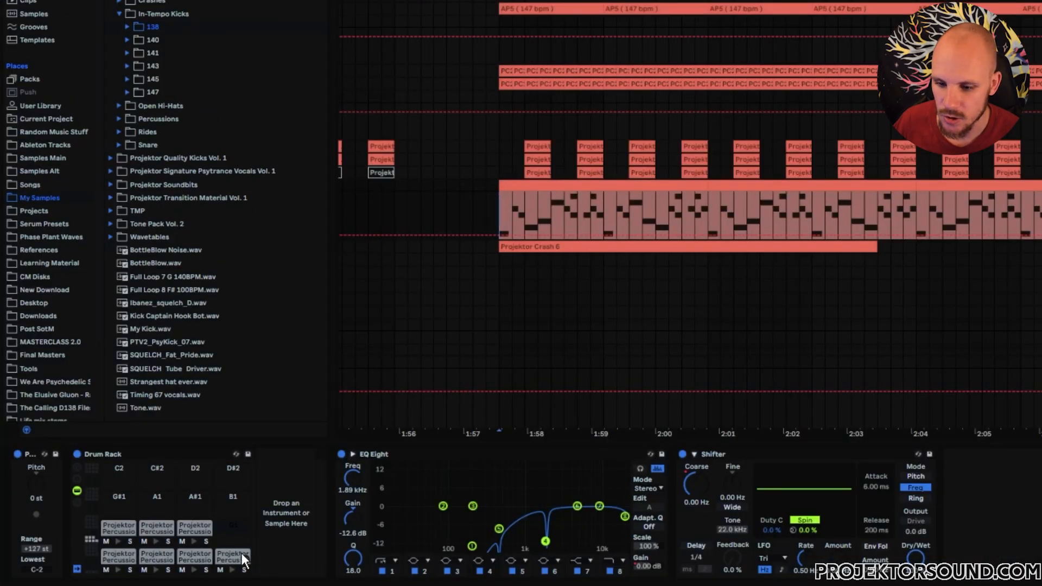
Inspect the Projektor Percussion samples in the Drum Rack pads, including 11 G#, 8 E, 25 C, 22 D# R and 24 C#
left_click(118, 119)
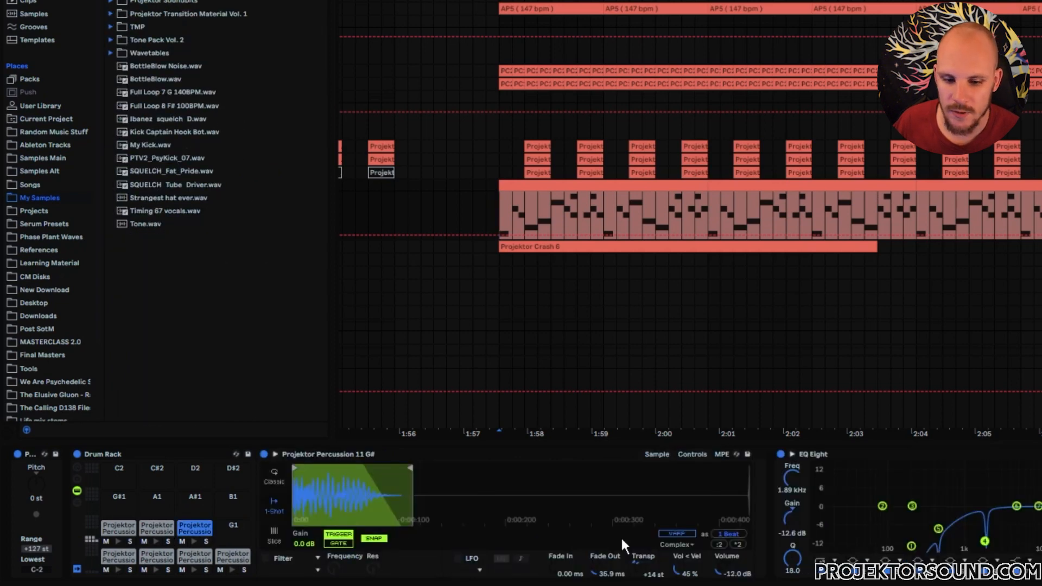
left_click(156, 529)
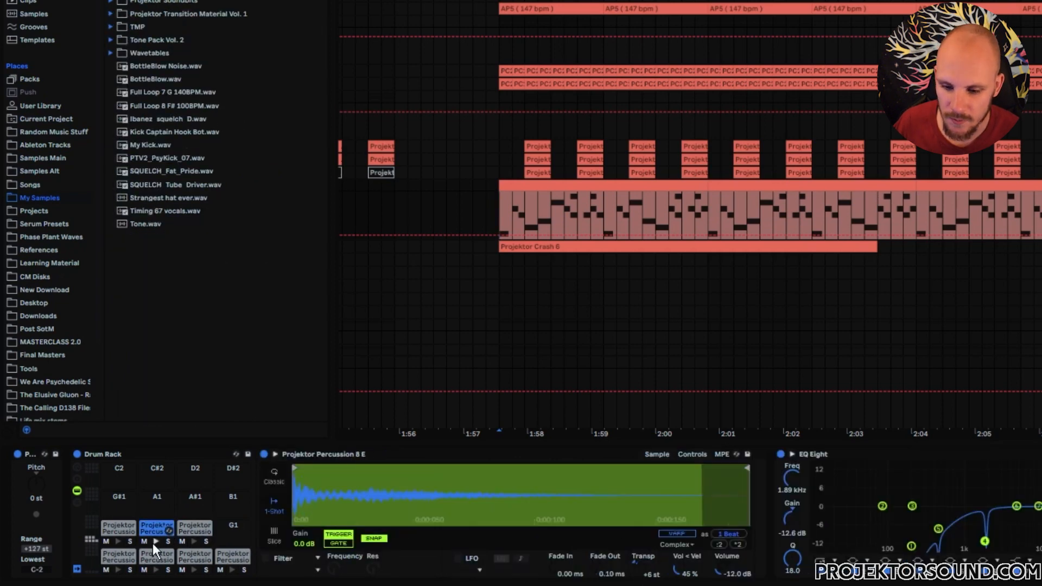
left_click(121, 529)
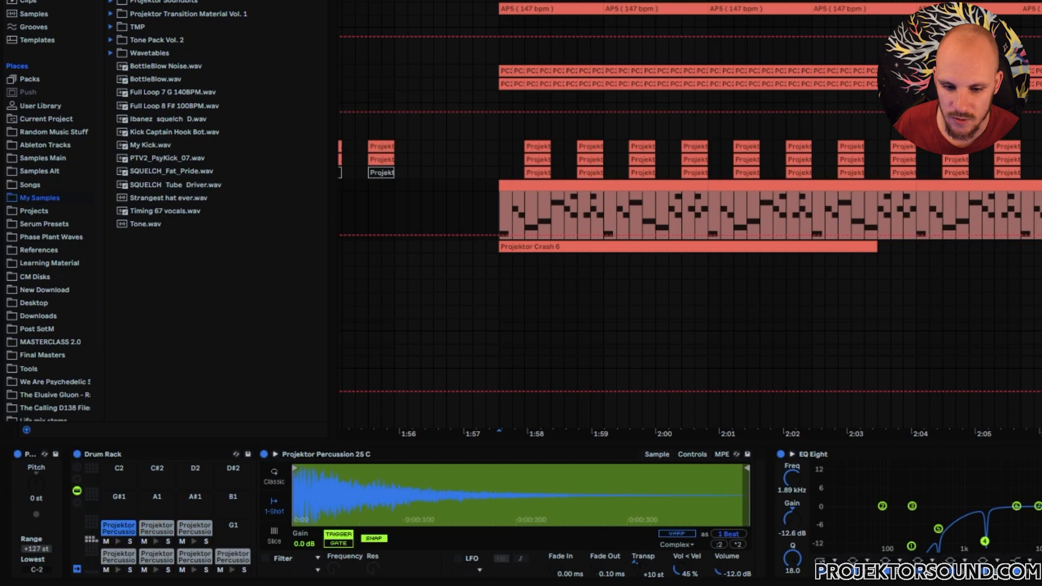
left_click(218, 557)
left_click(188, 552)
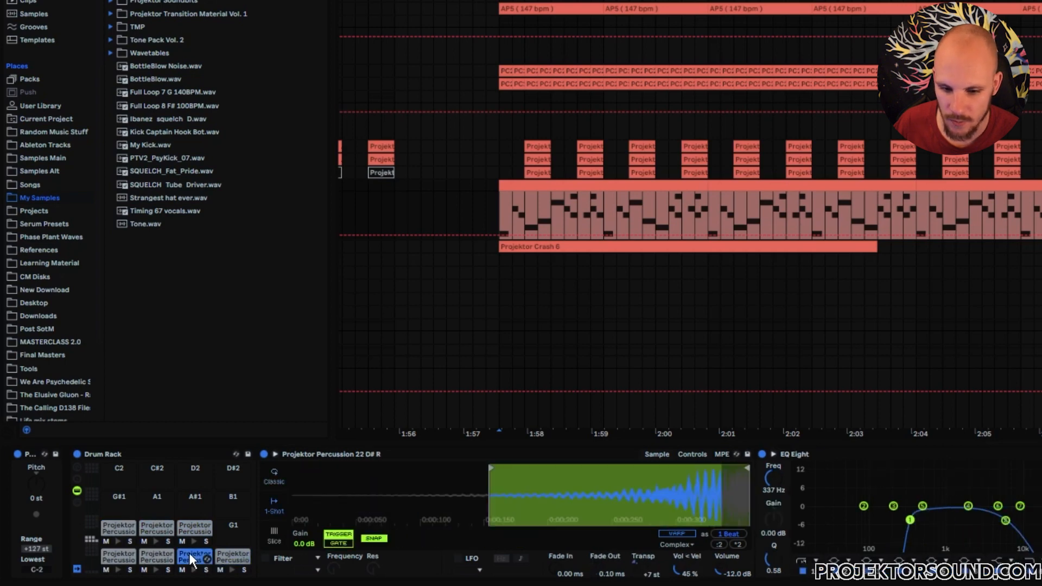
left_click(227, 554)
Review the sample view and the decay and transpose controls of Projektor Percussion 24 C#, then select one more percussion pad
left_click(691, 454)
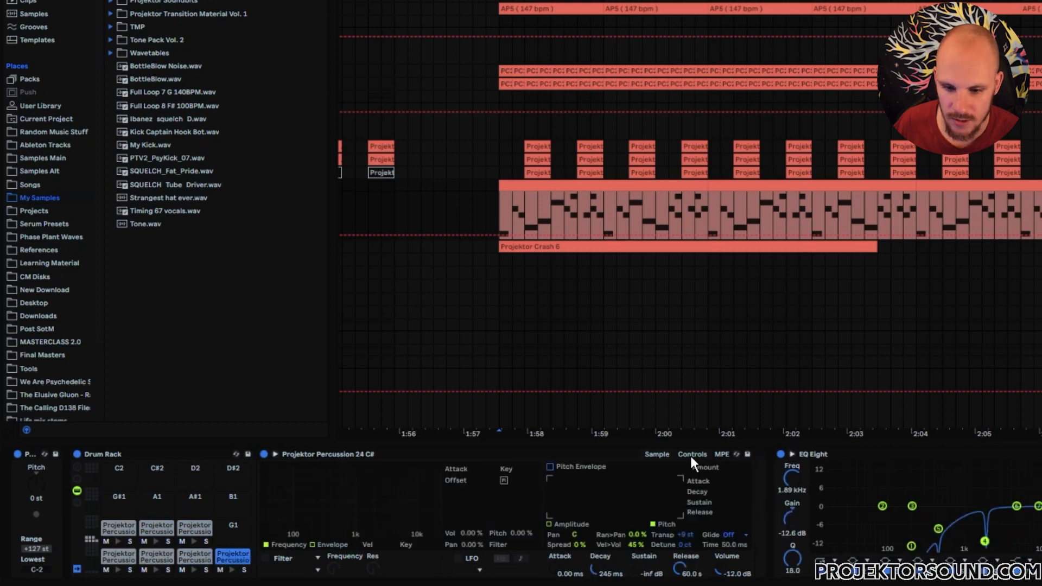
left_click(658, 454)
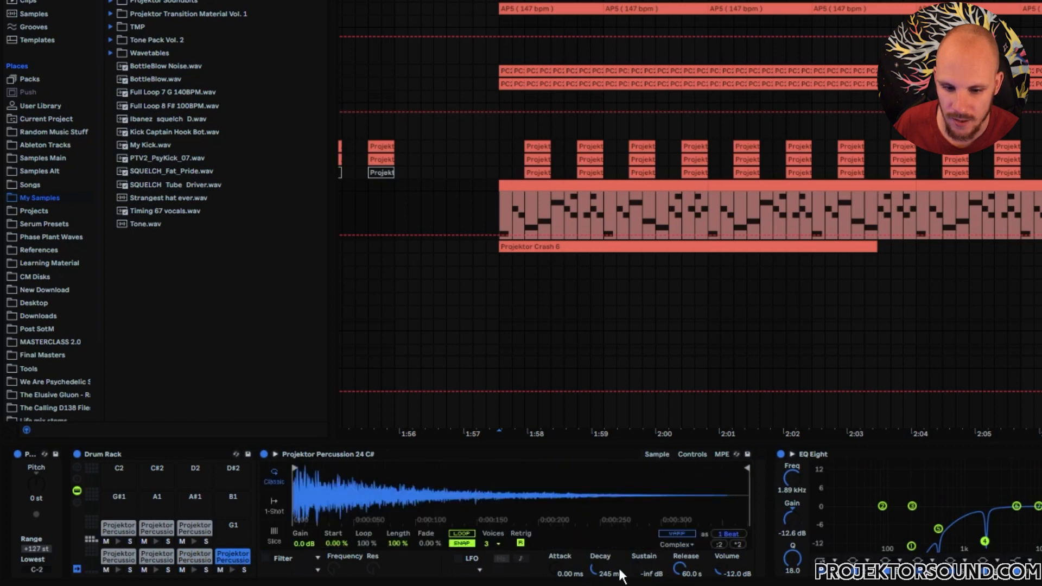
left_click(687, 456)
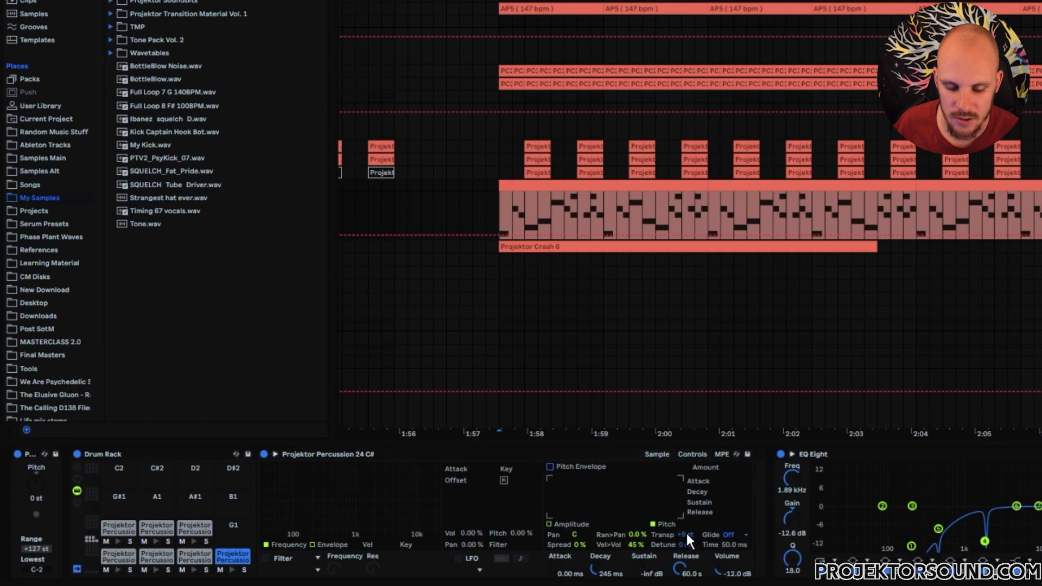
left_click(118, 557)
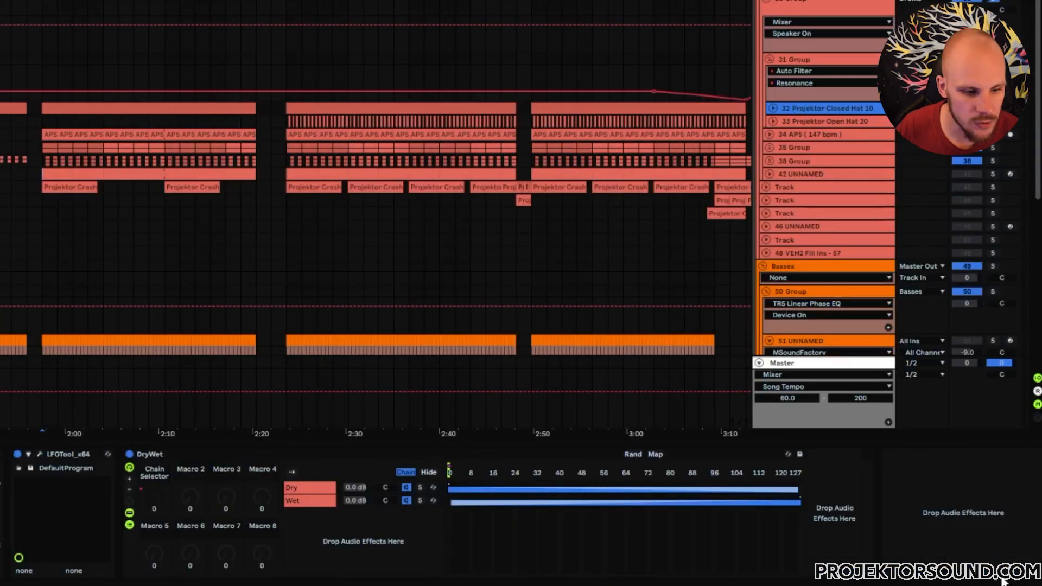
Inspect the closed hat's DryWet rack, viewing the Wet chain's Utility and the random LFO that modulates its balance
left_click(177, 454)
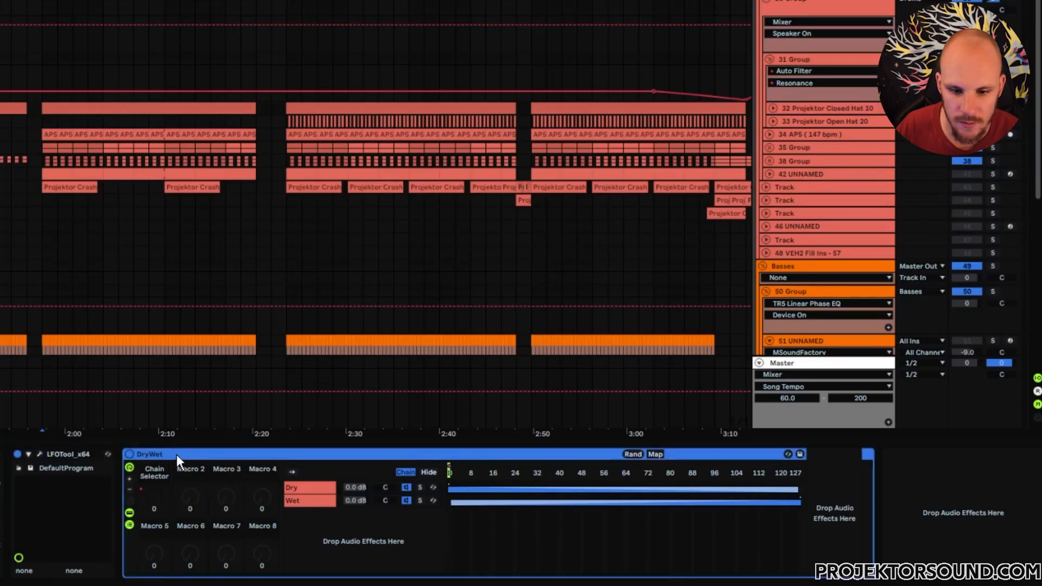
left_click(294, 499)
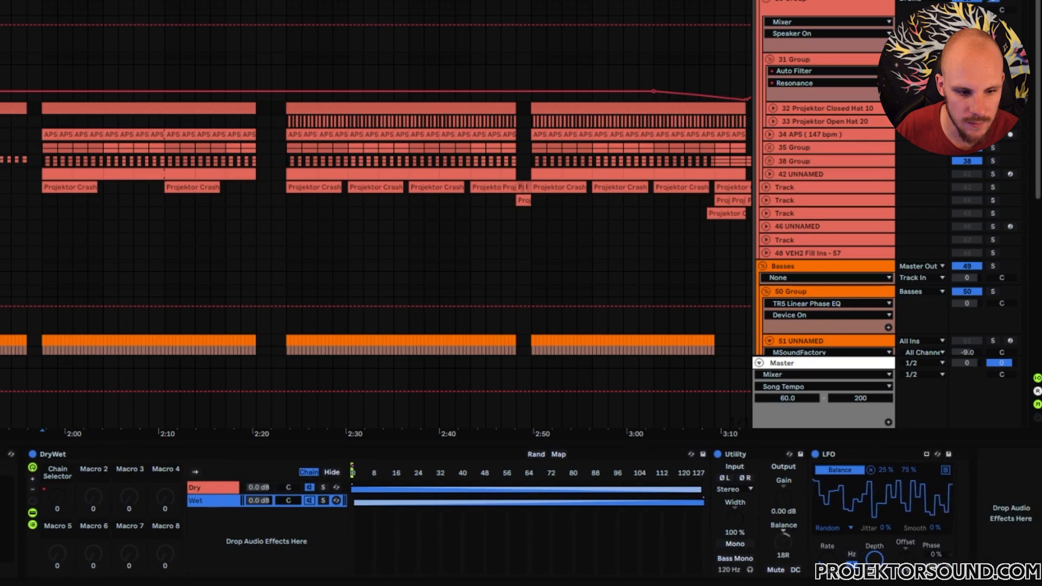
left_click(731, 454)
left_click(844, 453)
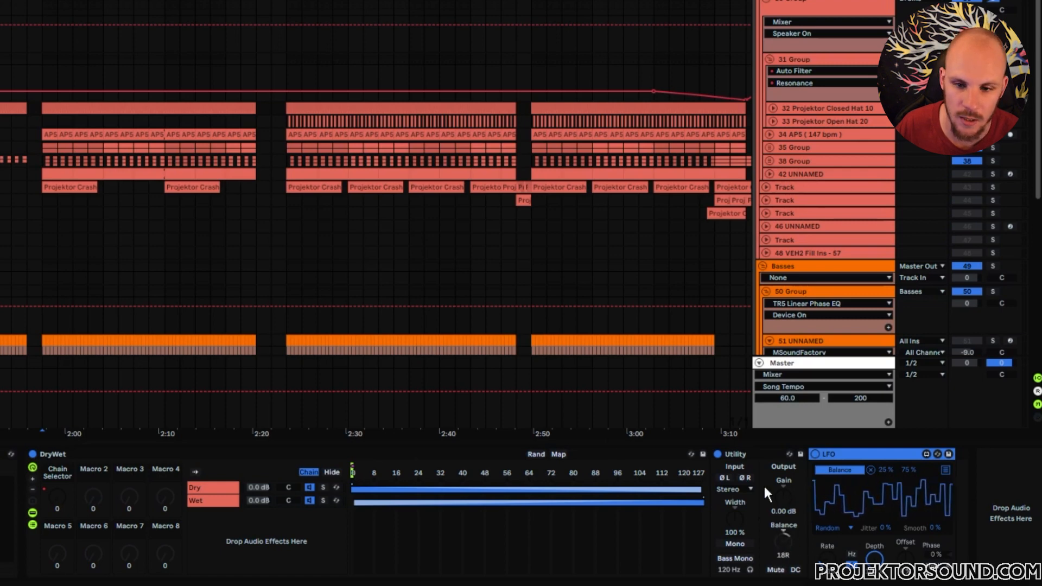
Show the rack's Chain Selector automation, play the closed hats from about 1:30 and toggle the DryWet rack to compare the sound
left_click(58, 496)
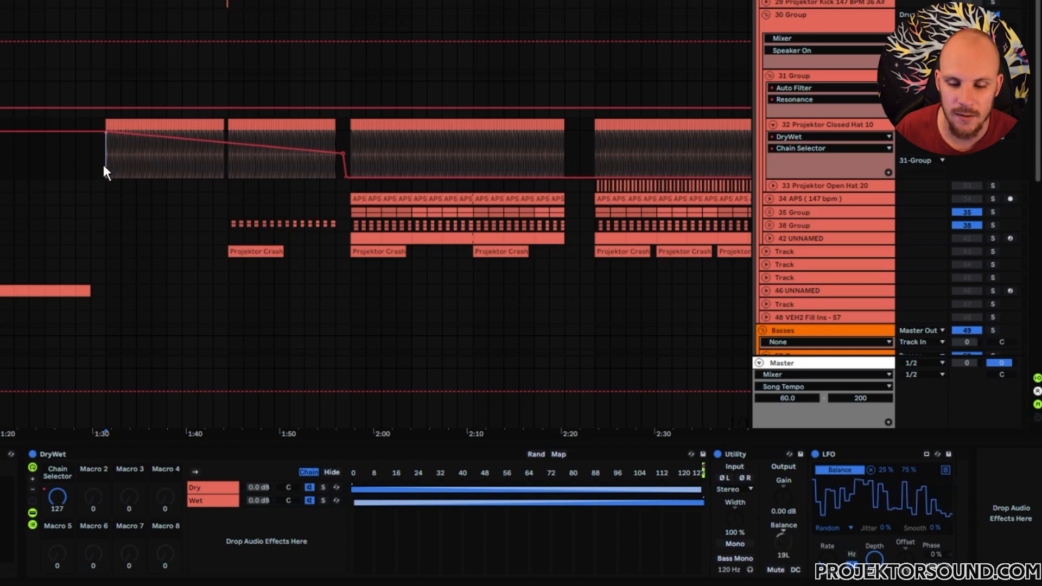
key("space")
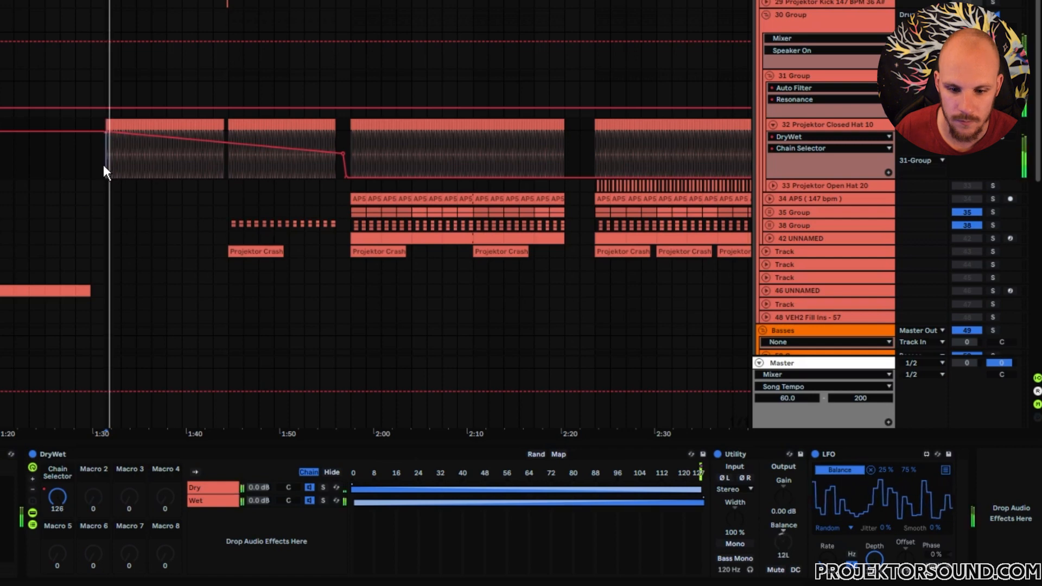
left_click(32, 454)
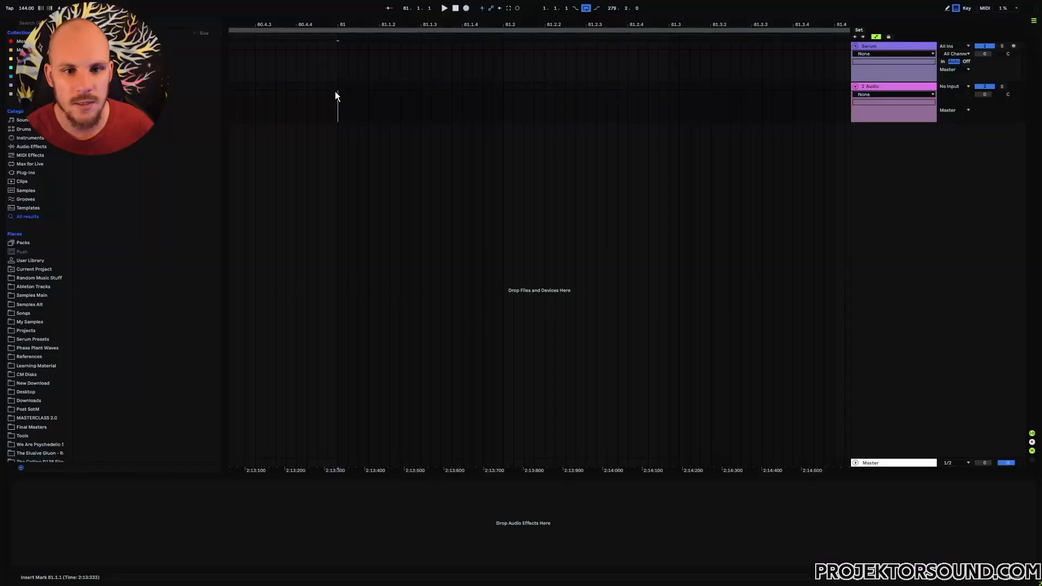
Set the 2 Audio track's input to the Serum track in the new set
left_click(864, 48)
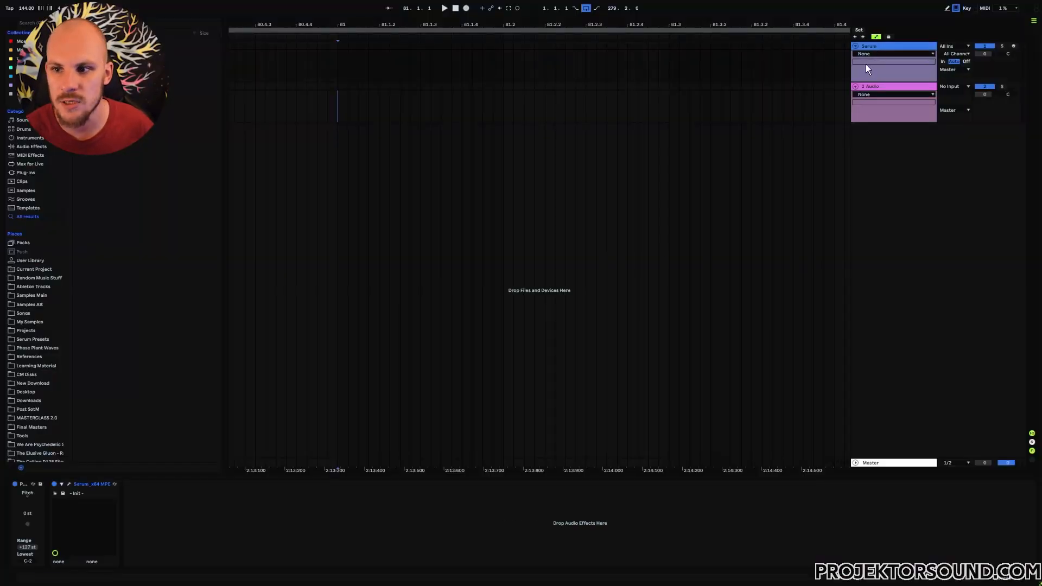
left_click(888, 87)
left_click(949, 87)
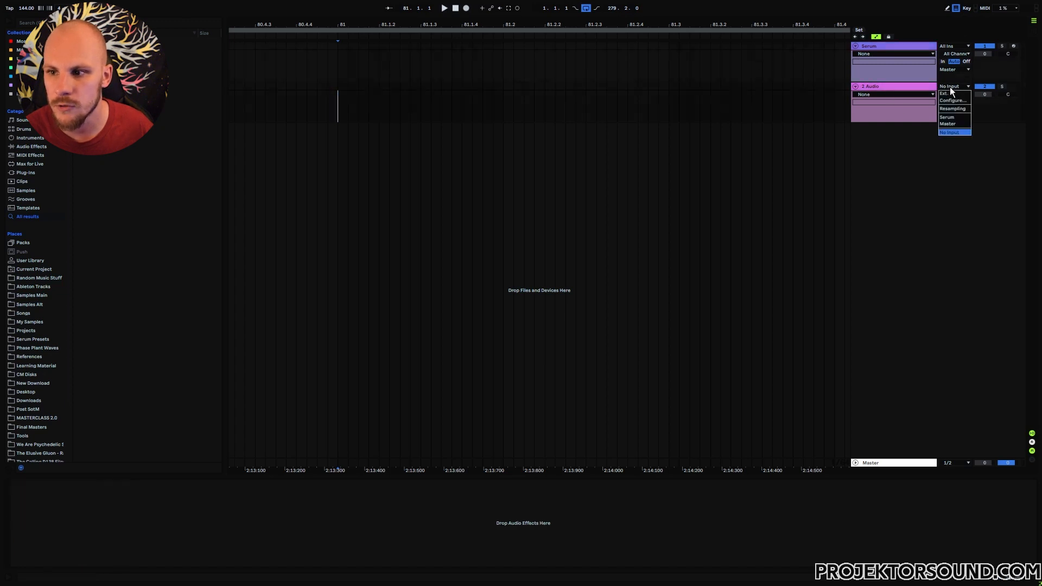
left_click(948, 118)
left_click(885, 87)
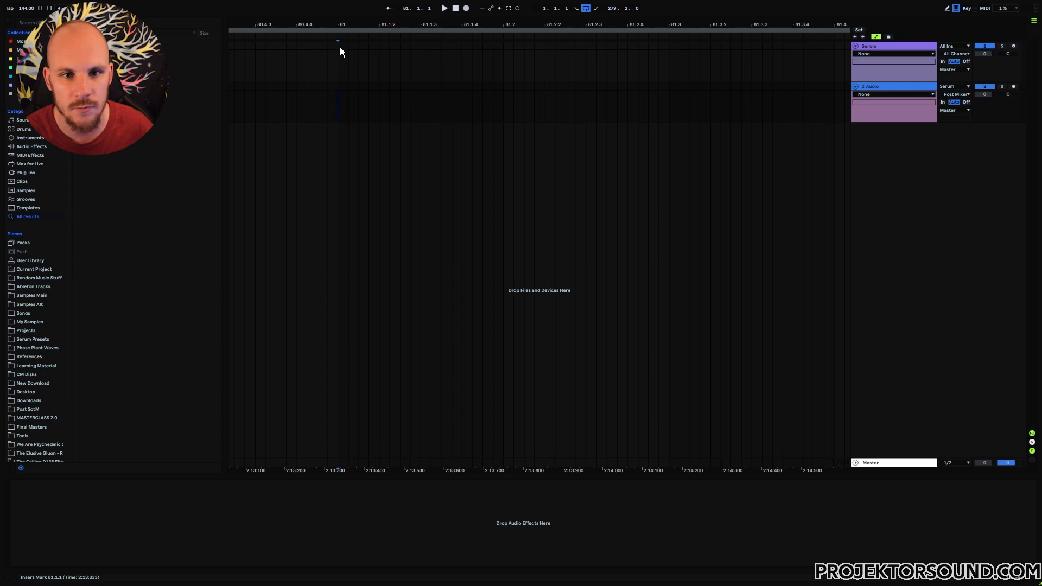
Turn off oscillator A in Serum and enable the noise oscillator with the Analog noise BrightWhite
left_click(368, 58)
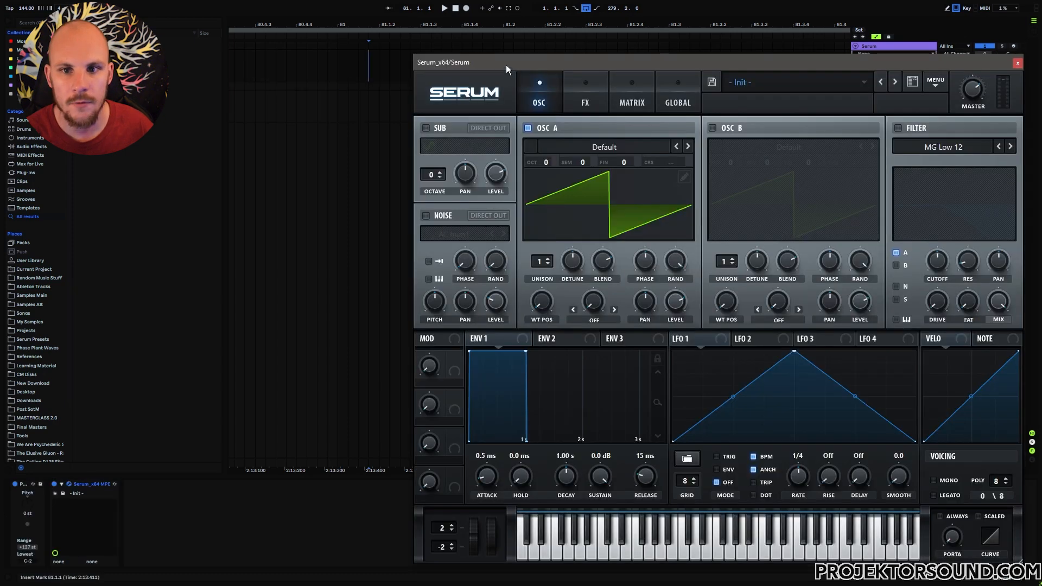
left_click_drag(504, 60, 298, 36)
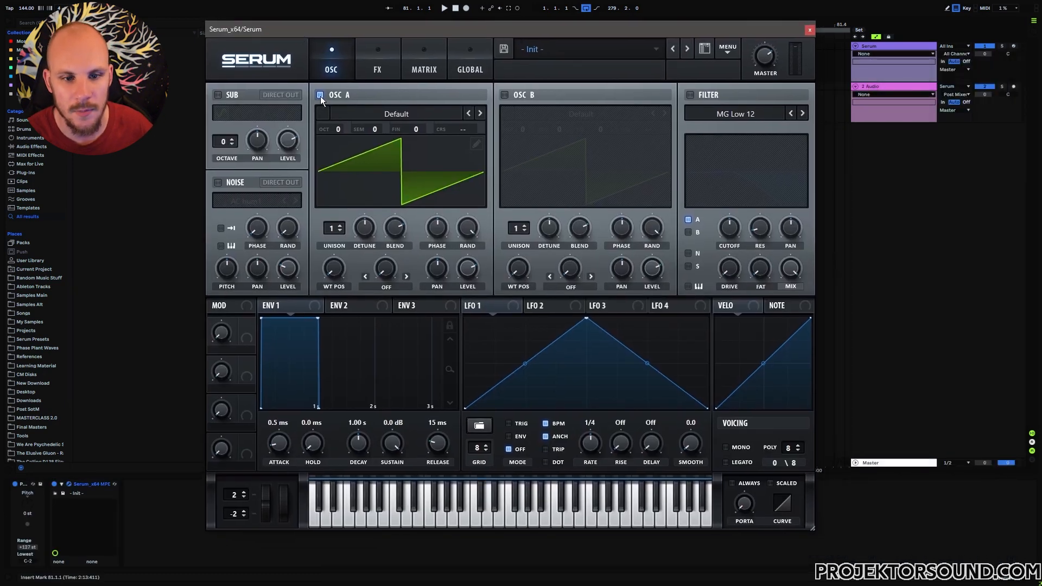
left_click(320, 95)
left_click(217, 182)
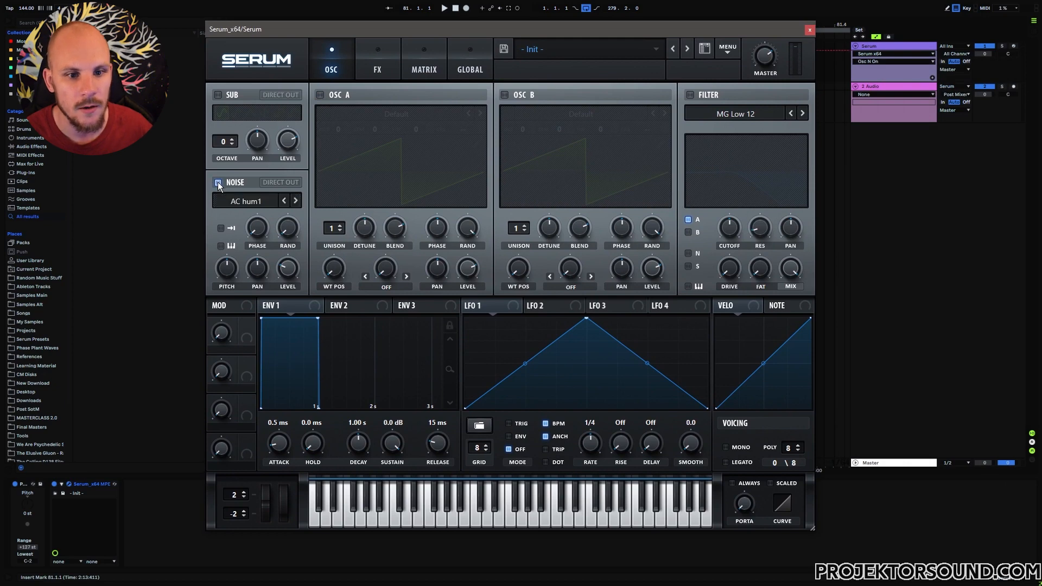
mouse_move(266, 216)
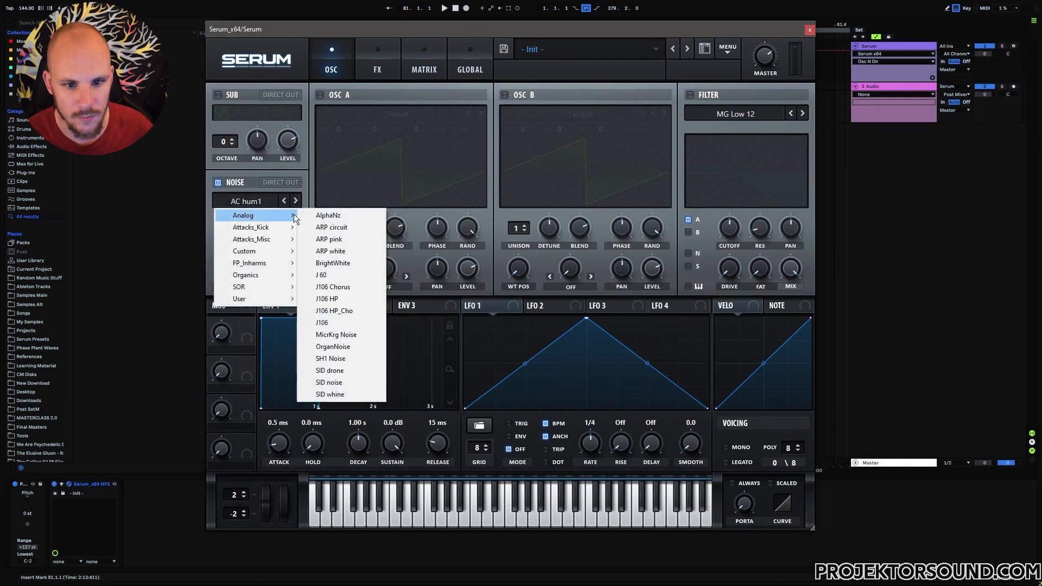
left_click(337, 263)
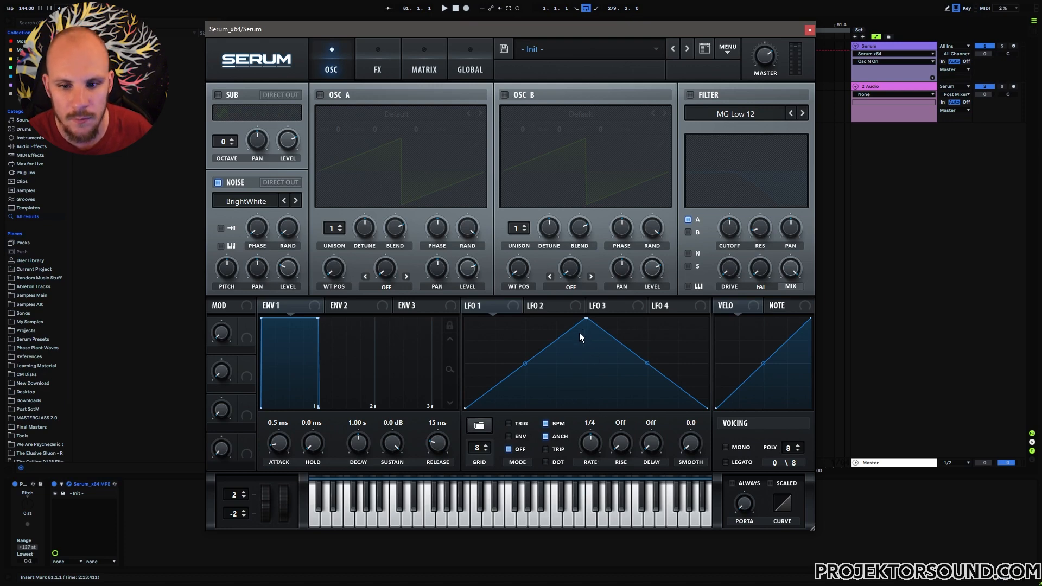
Draw three narrow full-height spikes close together at the start of the LFO 1 shape
left_click_drag(586, 319, 459, 307)
double_click(478, 355)
left_click_drag(478, 354, 466, 308)
double_click(493, 376)
left_click_drag(492, 376, 476, 309)
Add a mid-height point after the LFO 1 spikes and shape a convex decay tail that reaches zero just past the middle
double_click(495, 364)
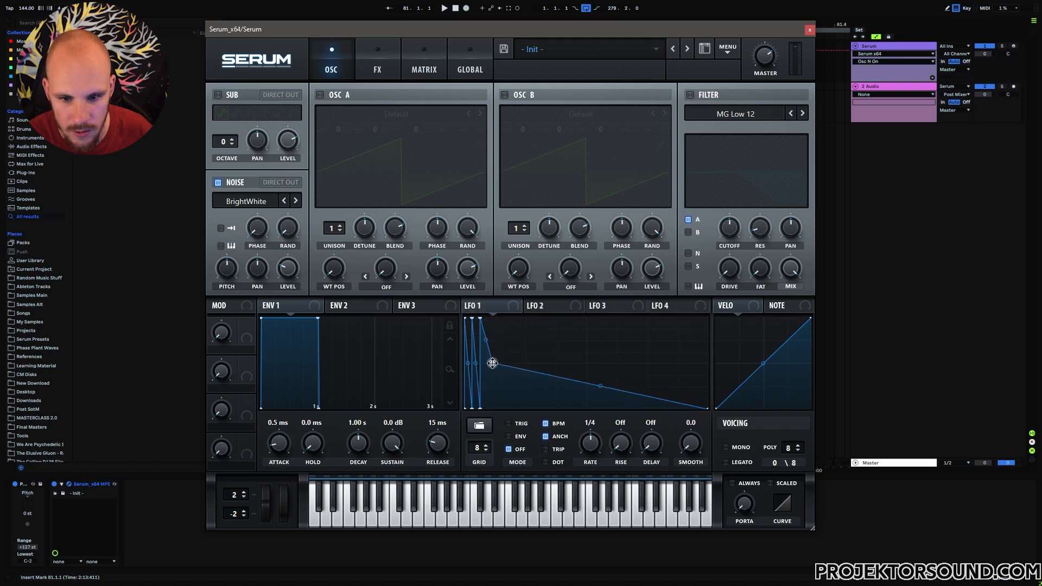
left_click_drag(495, 365, 491, 367)
left_click_drag(598, 385, 606, 411)
double_click(601, 406)
left_click_drag(548, 394, 548, 378)
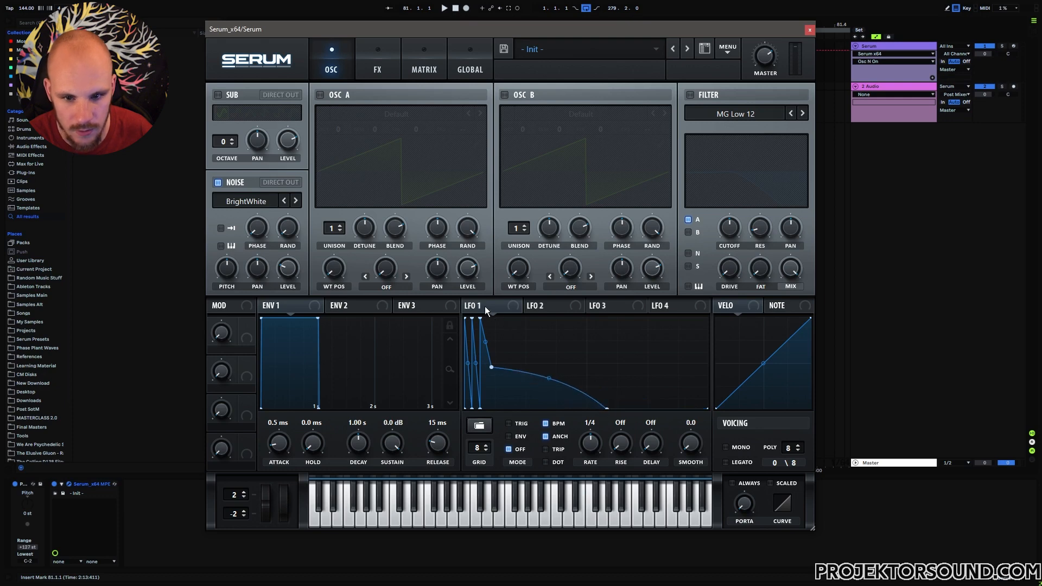
Assign LFO 1 to the noise level, arm the Serum track and play a test note
left_click(289, 264)
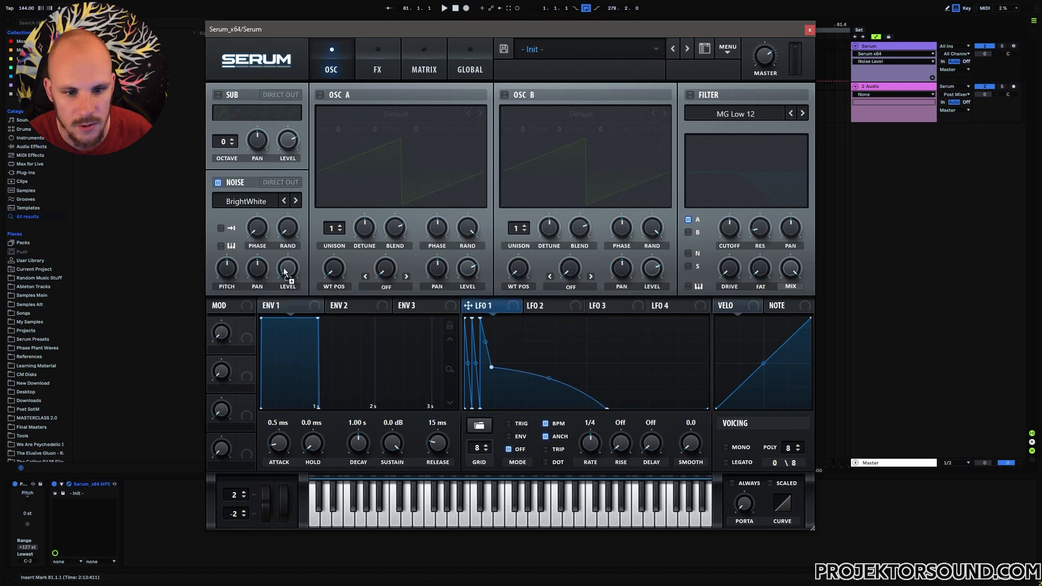
left_click(1013, 46)
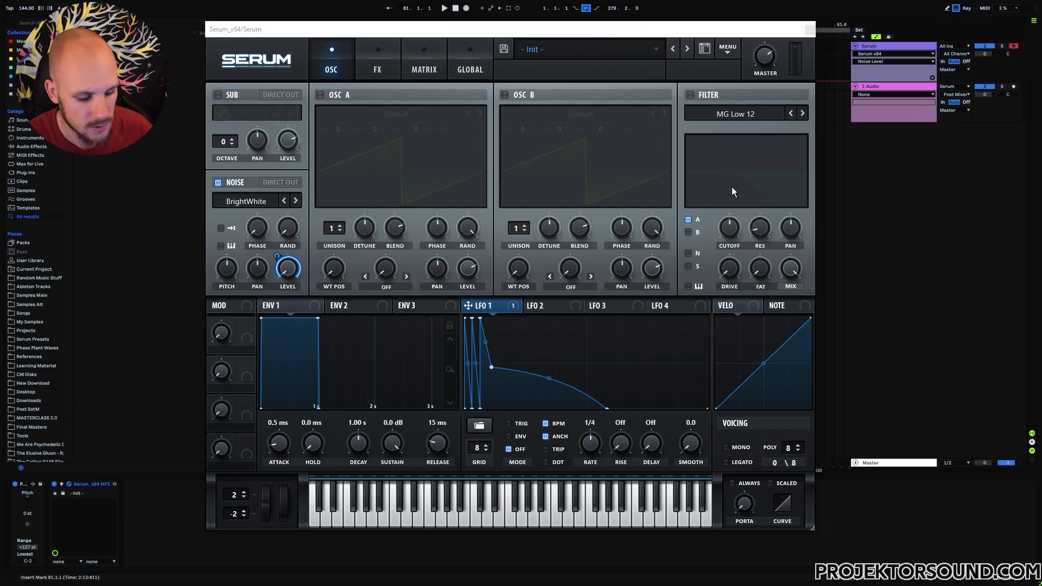
key("a")
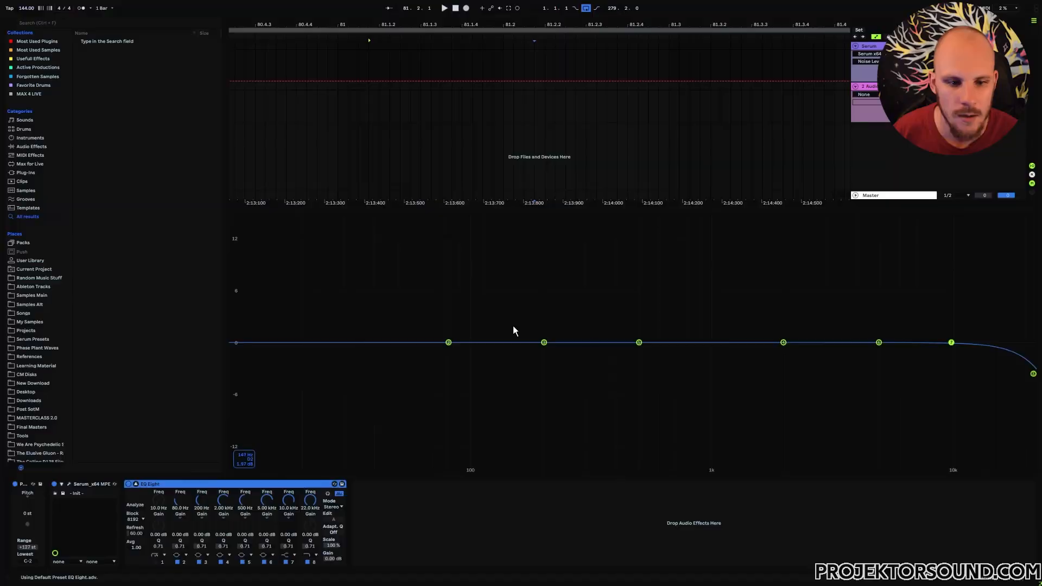
Play the noise through EQ Eight and boost band 4 by 4.71 dB at 8.20 kHz
key("a")
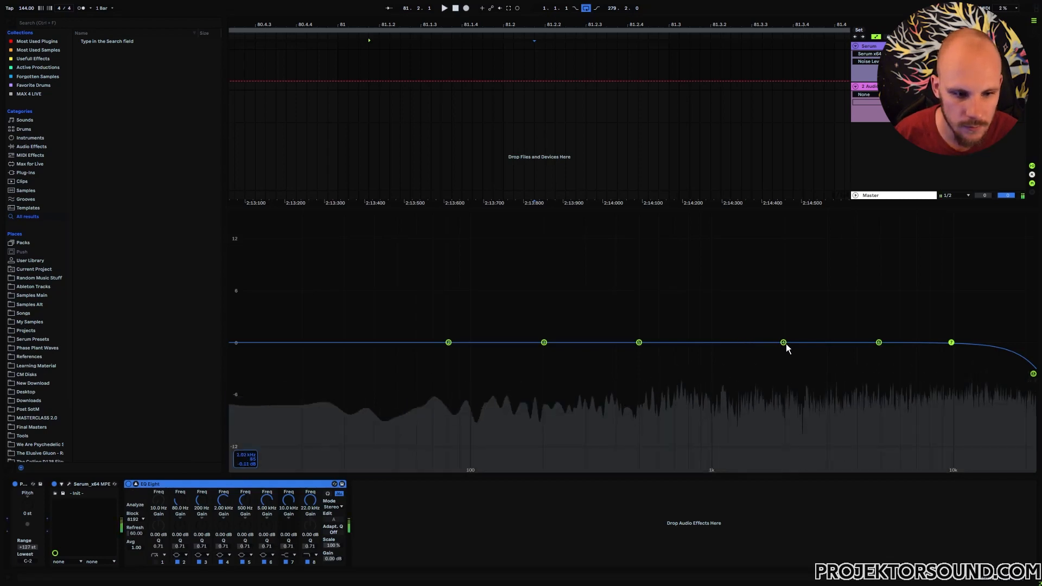
left_click_drag(783, 343, 929, 302)
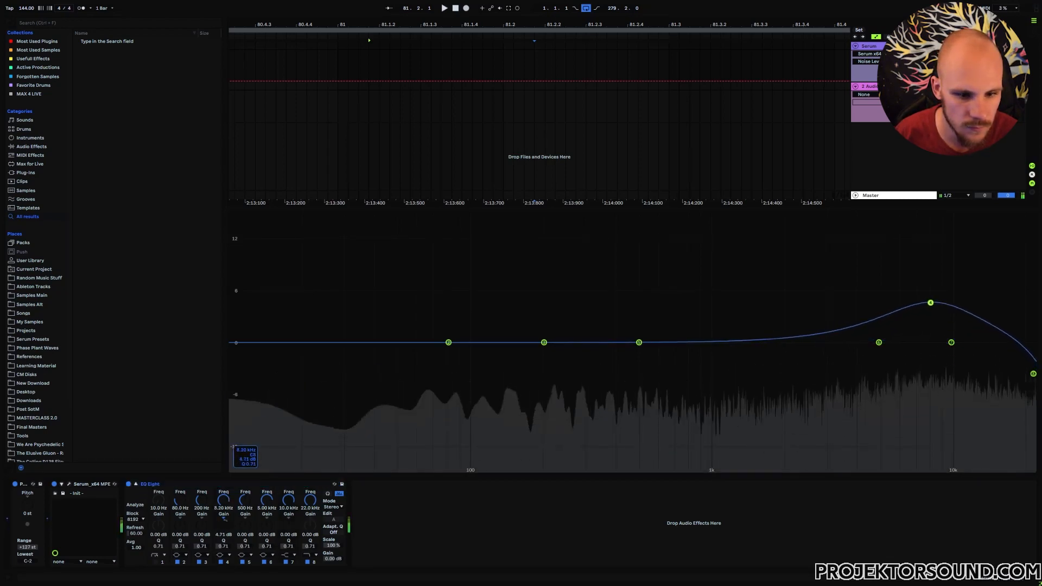
Enable EQ Eight's band 1 low cut at about 228 Hz and lower the band 8 high cut to 19.0 kHz
left_click(155, 562)
left_click_drag(159, 502, 159, 450)
left_click_drag(646, 378, 566, 426)
left_click_drag(639, 344, 640, 350)
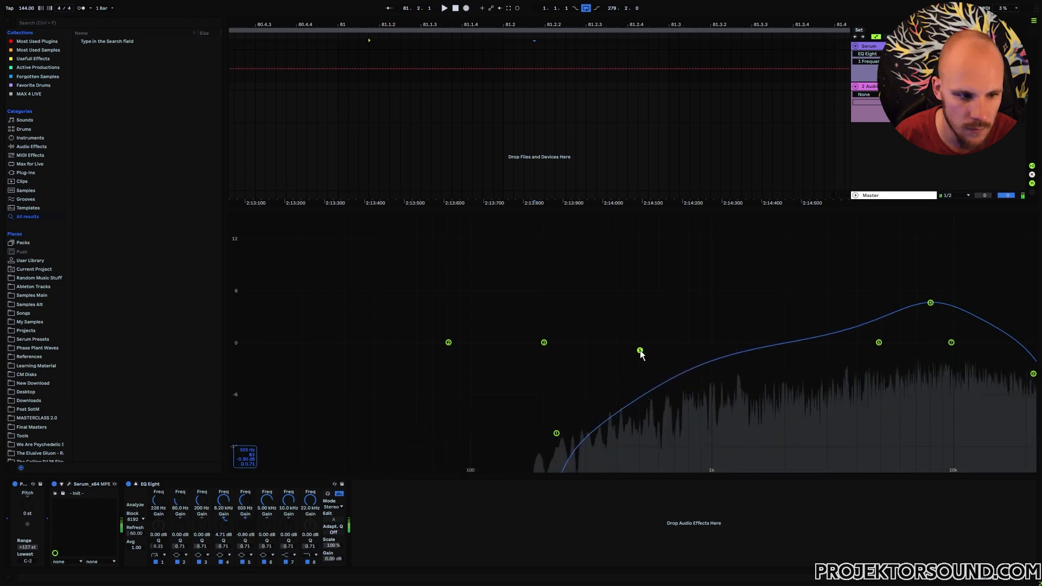
left_click_drag(1034, 374, 1023, 370)
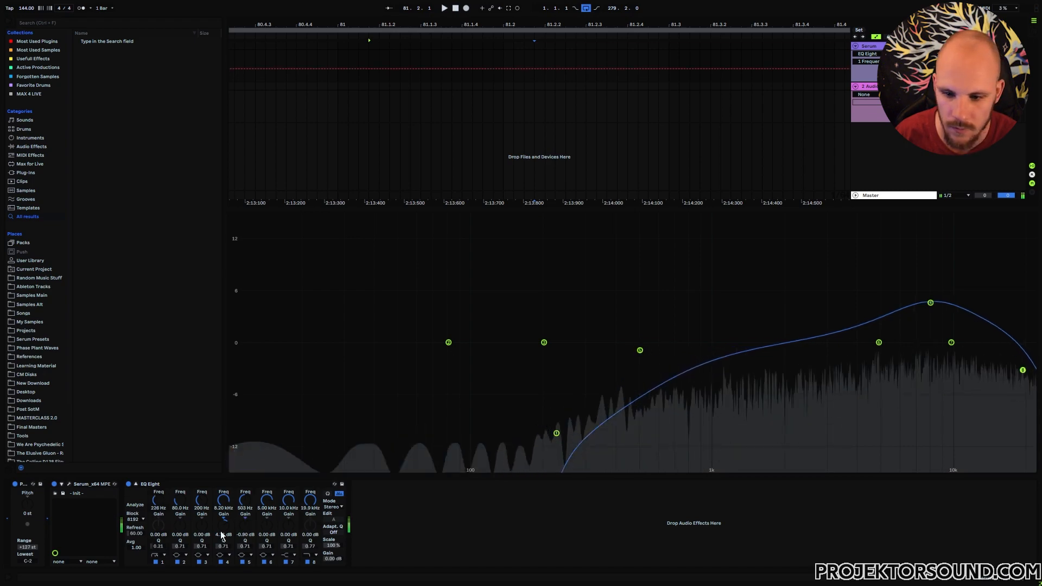
Pull the opening spikes of Serum's LFO 1 closer together at the very start of the curve
left_click(69, 484)
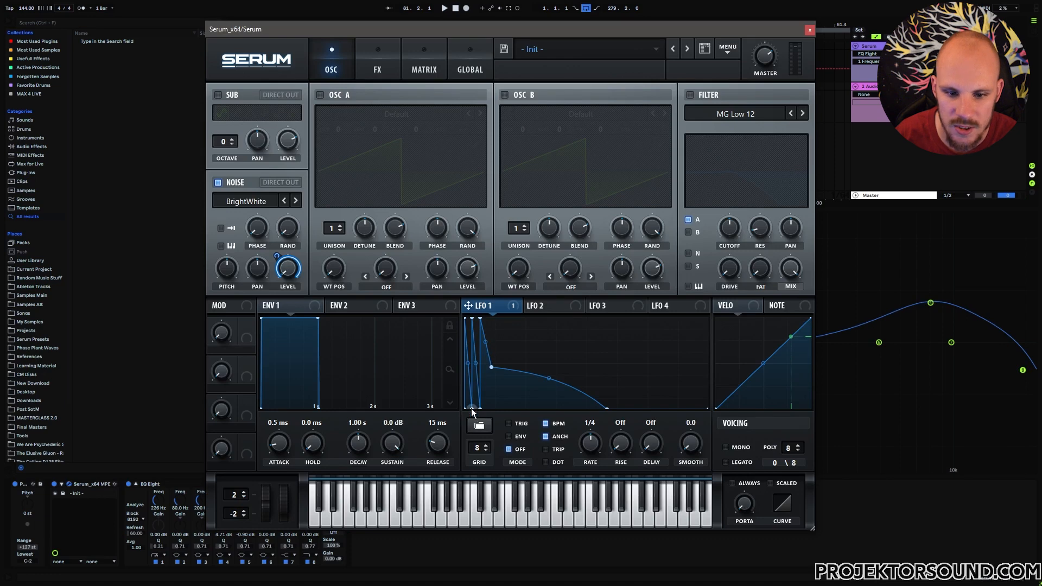
left_click_drag(472, 336, 469, 316)
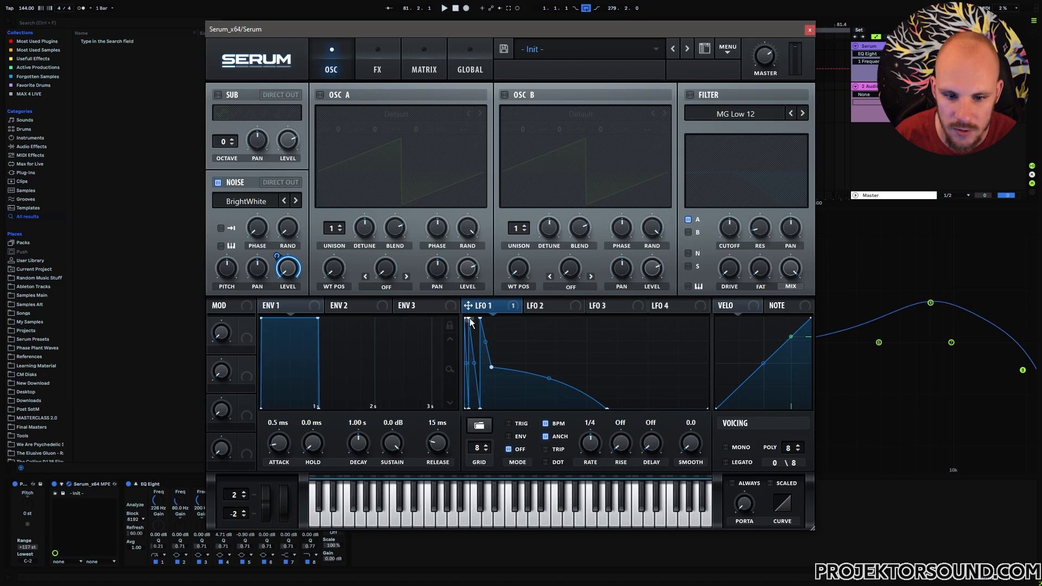
left_click_drag(480, 411, 472, 412)
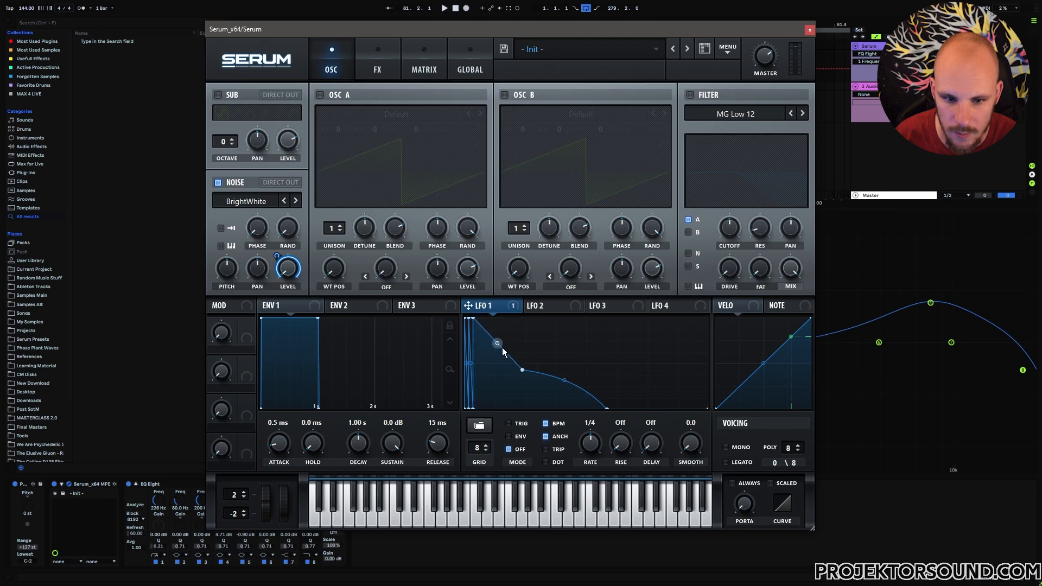
Reshape the LFO 1 decay into a steep concave drop, a lower mid point and a longer tail with an added low point
left_click_drag(498, 345, 497, 358)
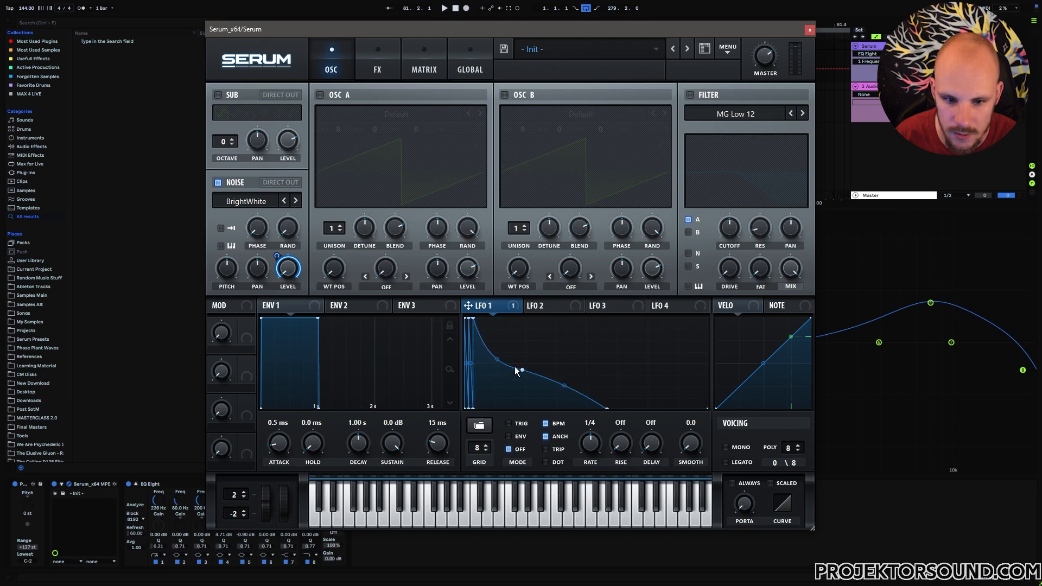
left_click_drag(521, 370, 518, 375)
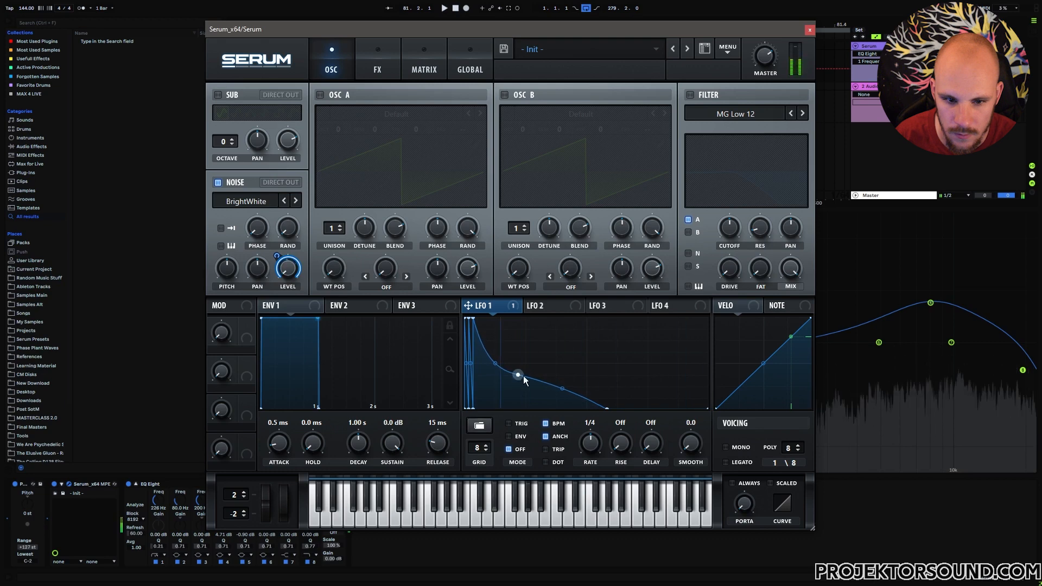
left_click_drag(604, 410, 600, 395)
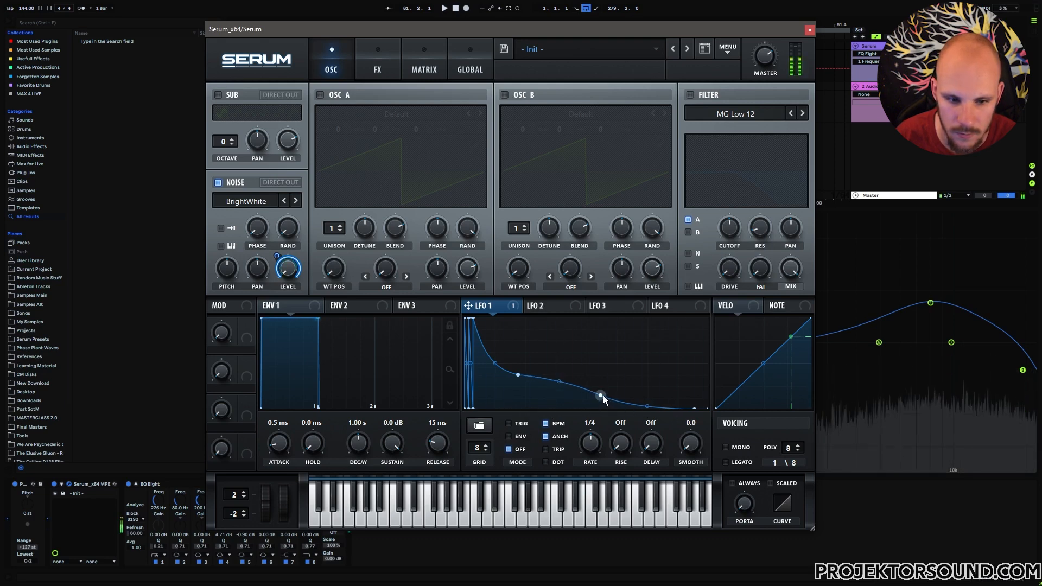
left_click_drag(600, 395, 600, 396)
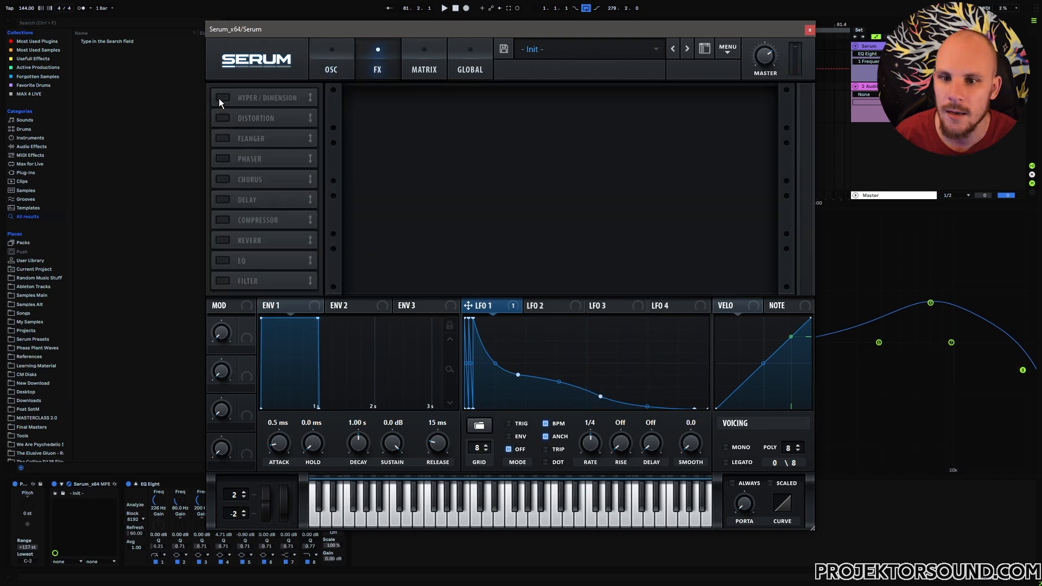
Enable Hyper/Dimension with the Hyper mix at zero, the Dimension size at minimum and a moderate Dimension mix
left_click(221, 98)
left_click_drag(586, 110, 539, 227)
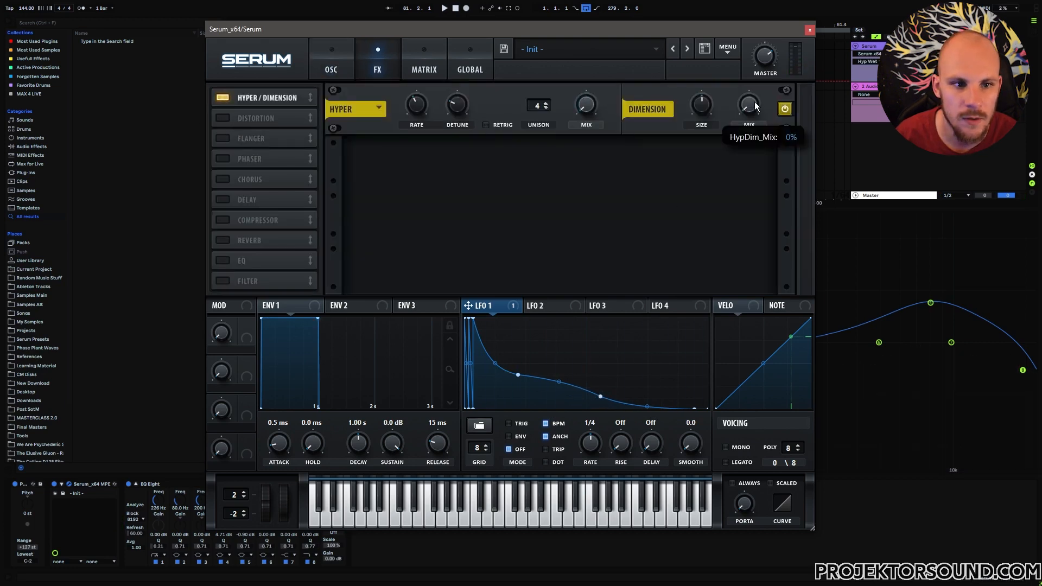
left_click_drag(766, 60, 761, 55)
left_click_drag(707, 103, 691, 194)
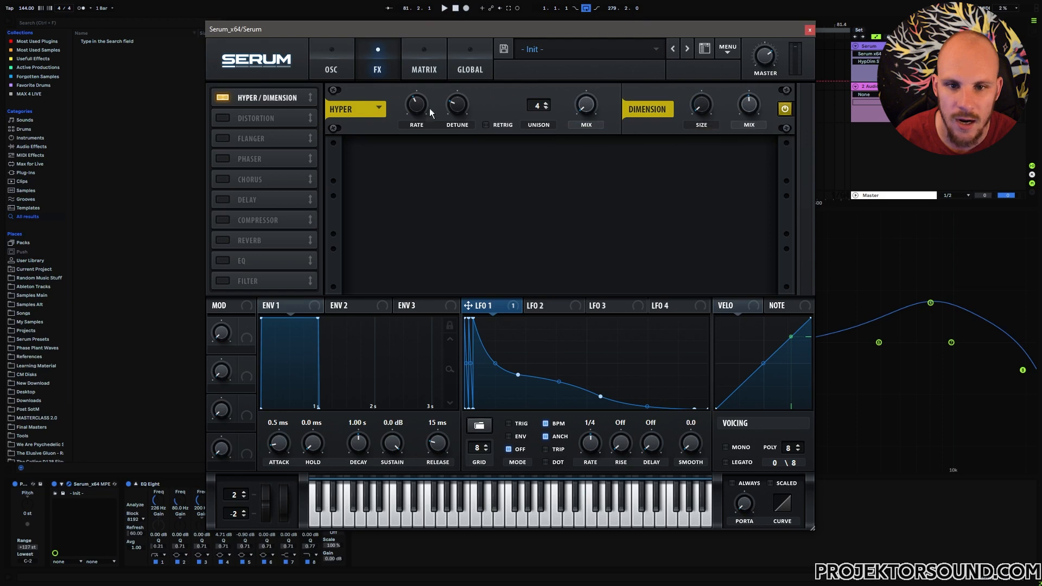
left_click_drag(748, 105, 741, 123)
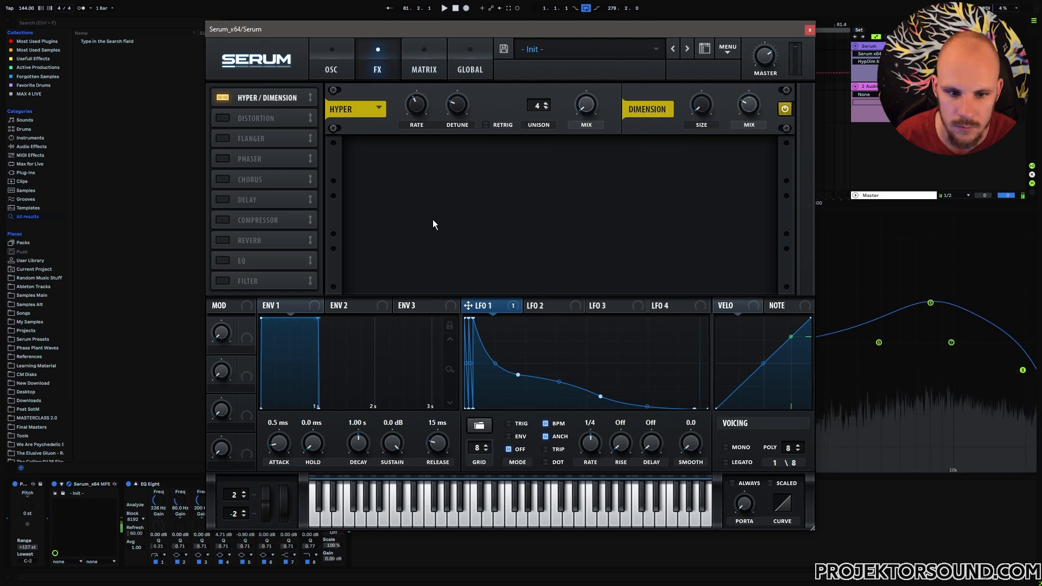
Enable the reverb and shape LFO 2 as a curved rise peaking at one quarter, followed by a convex fall
left_click(546, 304)
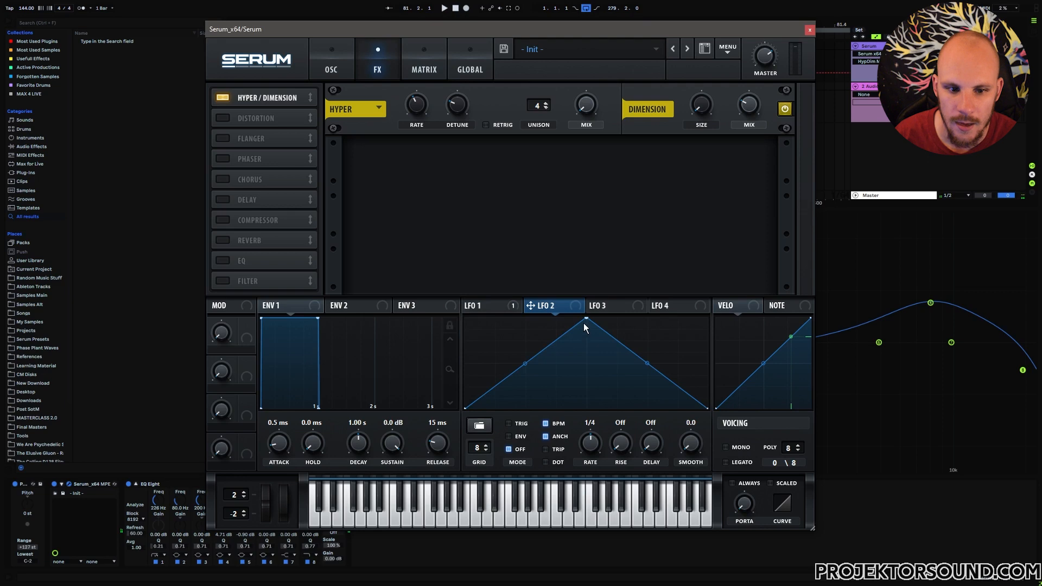
left_click(222, 240)
left_click_drag(586, 318, 524, 318)
left_click_drag(619, 364, 623, 350)
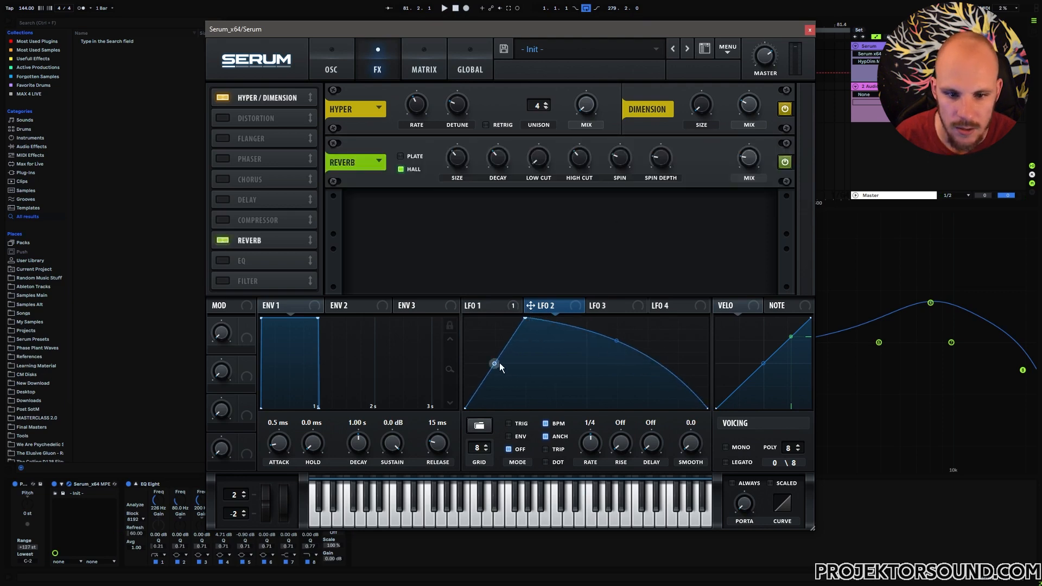
left_click_drag(500, 367, 495, 354)
Assign LFO 2 to the reverb mix with its base at zero, raise the low cut and minimize the high cut
left_click(477, 306)
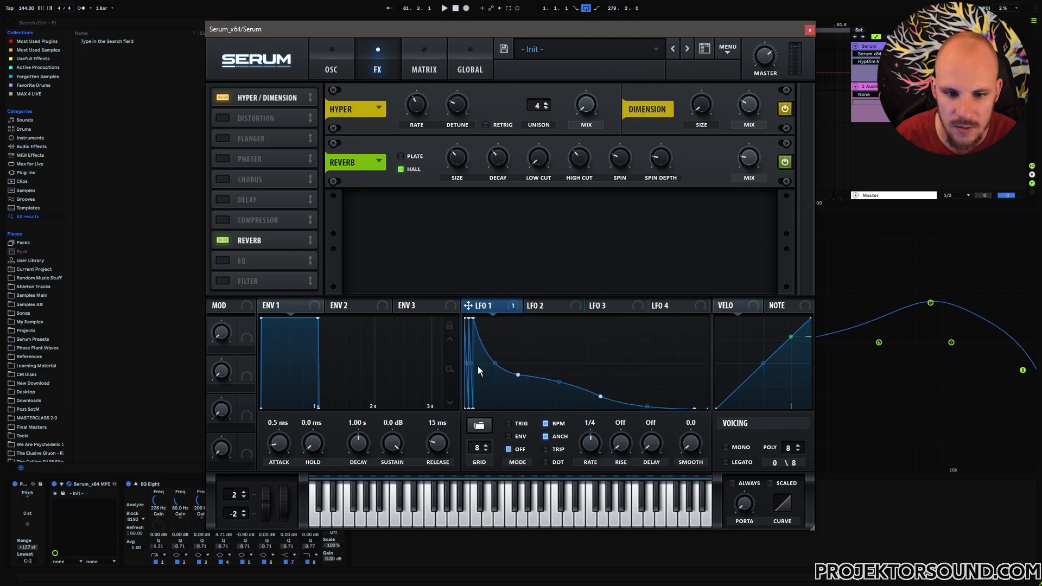
left_click(544, 305)
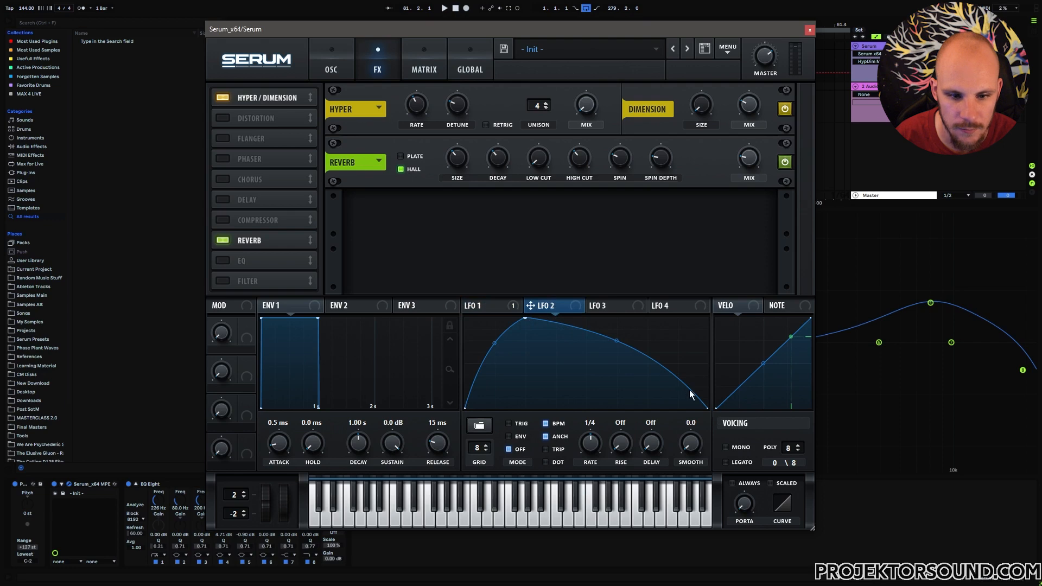
left_click_drag(753, 154, 752, 165)
left_click_drag(737, 145, 734, 160)
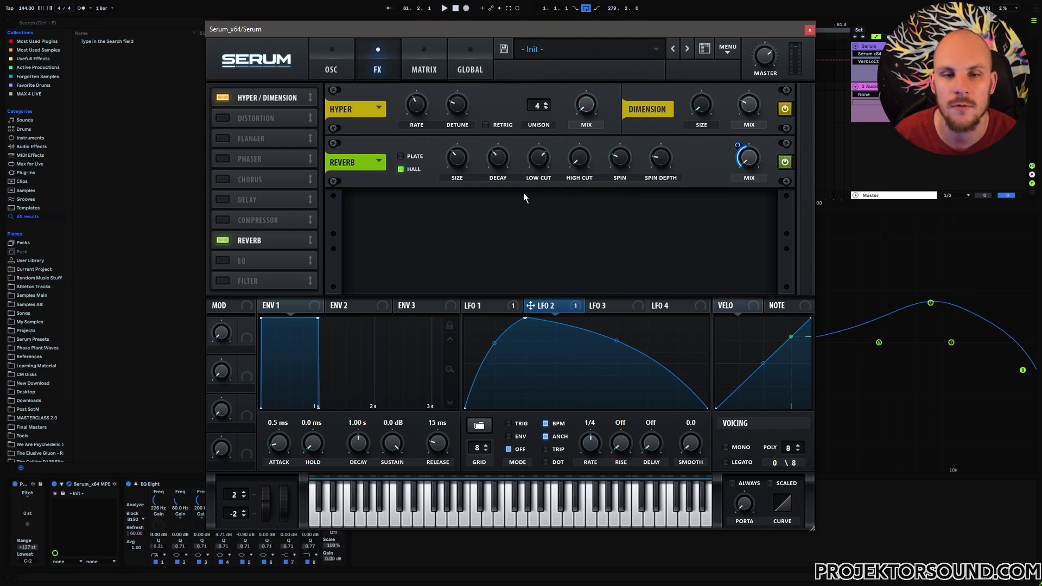
Play test notes, reduce the reverb's size and decay, and set LFO 2's modulation of the reverb mix to 29
key("a")
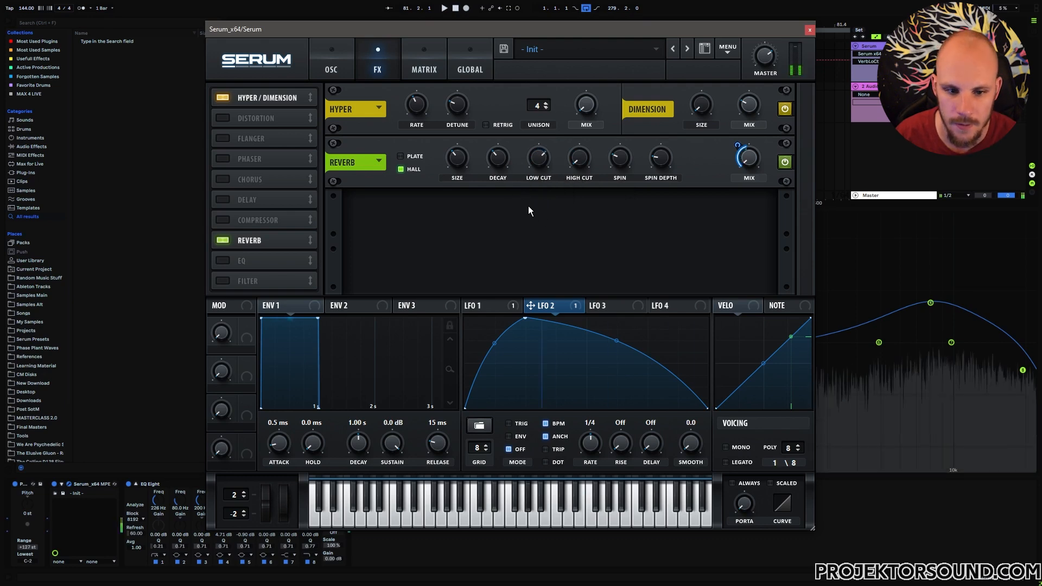
left_click_drag(459, 158, 489, 177)
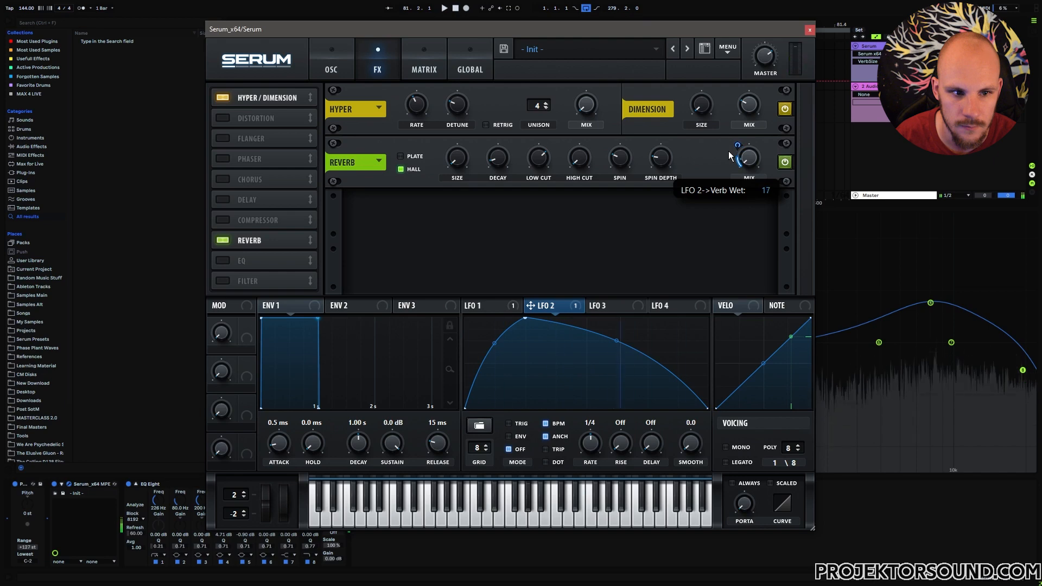
left_click_drag(729, 152, 729, 147)
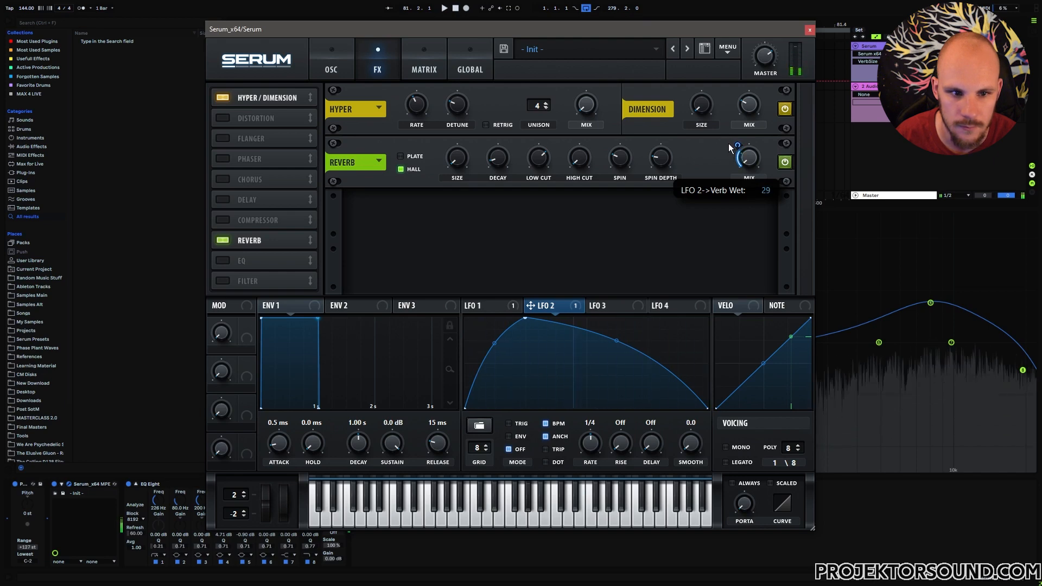
left_click(783, 162)
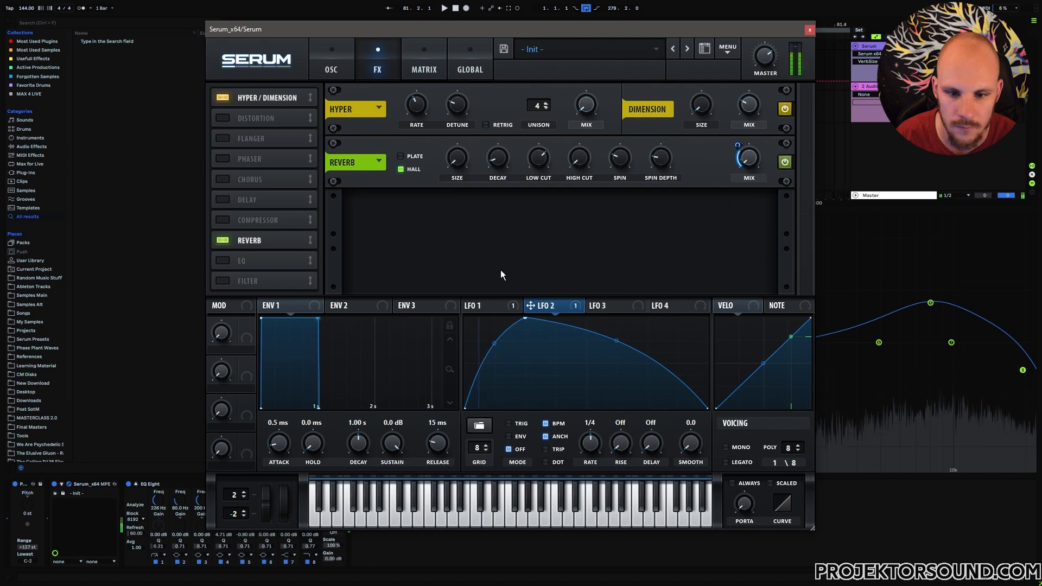
Shorten the LFO 1 tail by moving its low decay point earlier in the curve
left_click(477, 305)
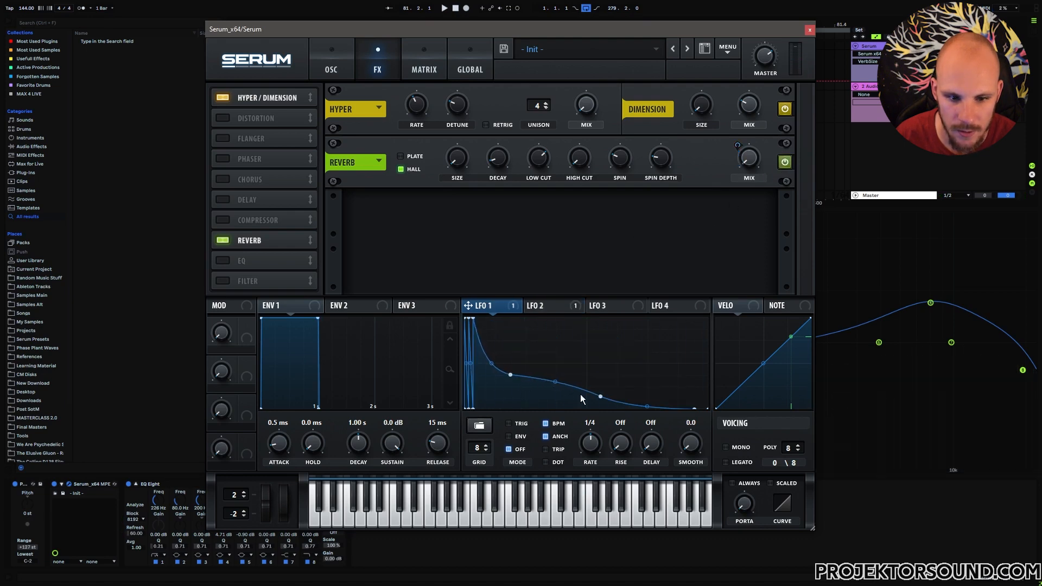
left_click_drag(599, 398, 570, 395)
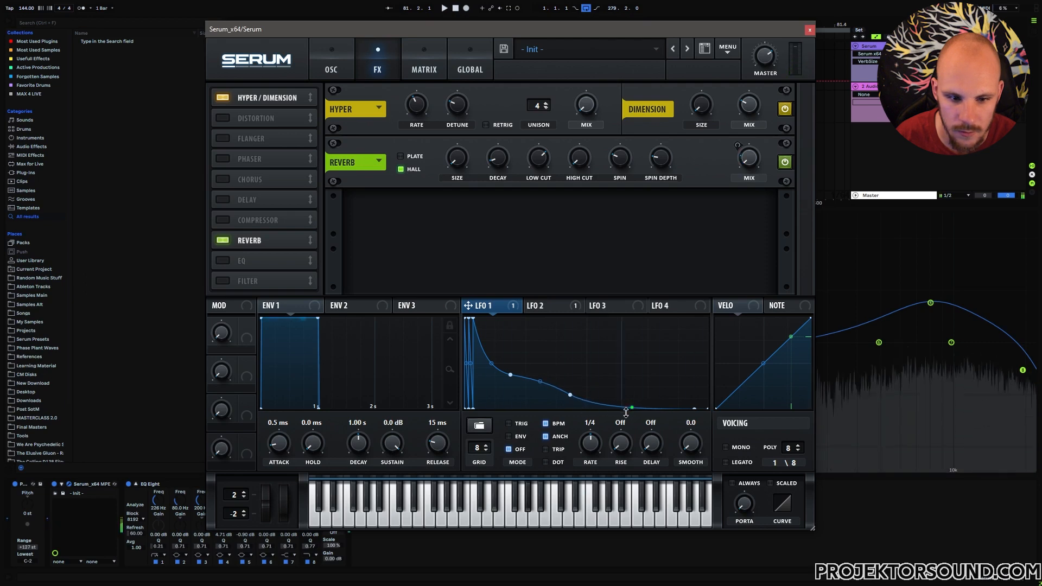
left_click_drag(568, 398, 565, 397)
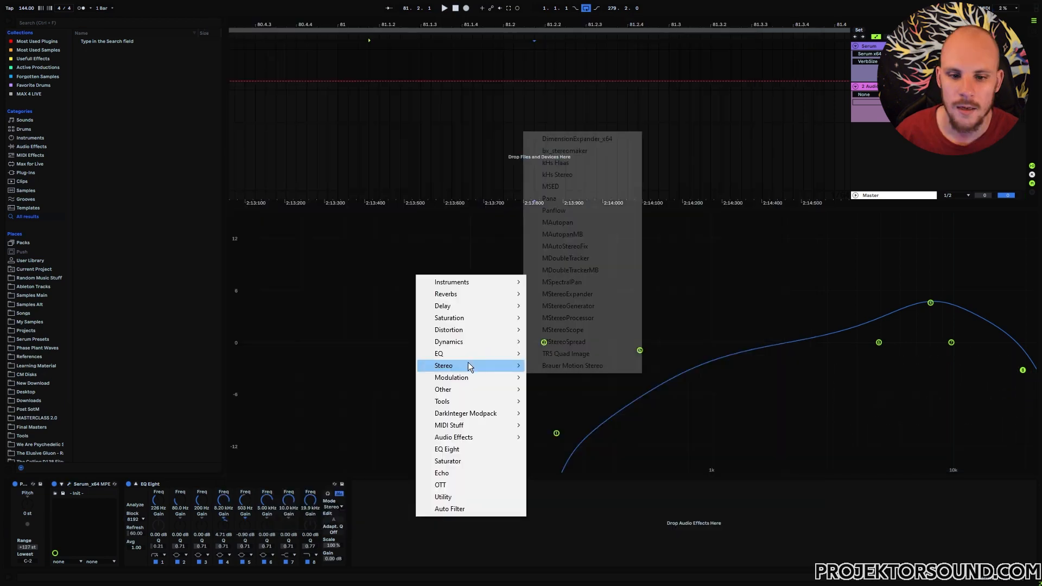
Add MDynamics after EQ Eight with 0 ms attack, a Processor 1 threshold of -9.10 dB and a ratio of 2.79:1
mouse_move(473, 341)
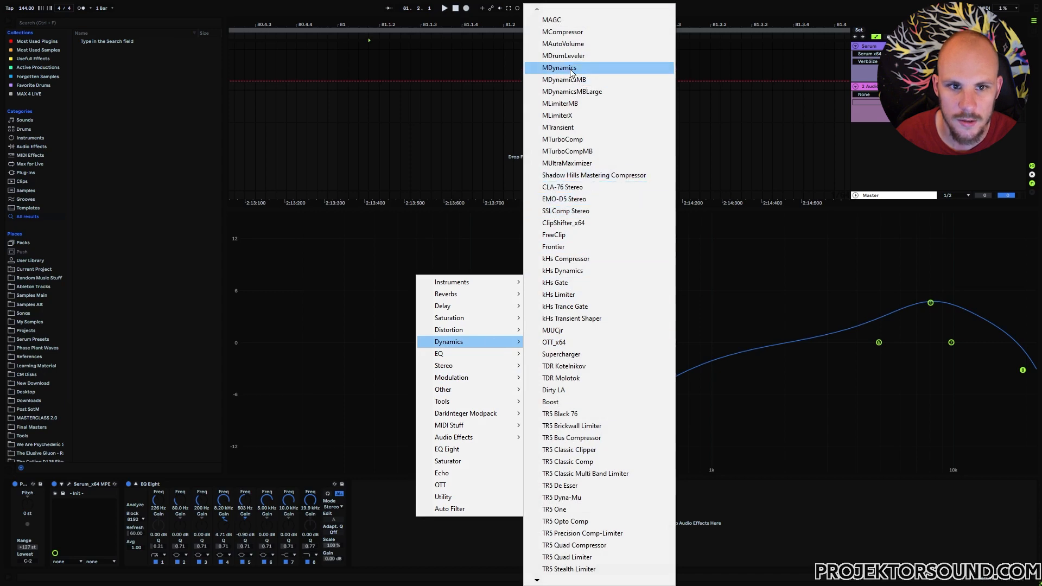
left_click(596, 68)
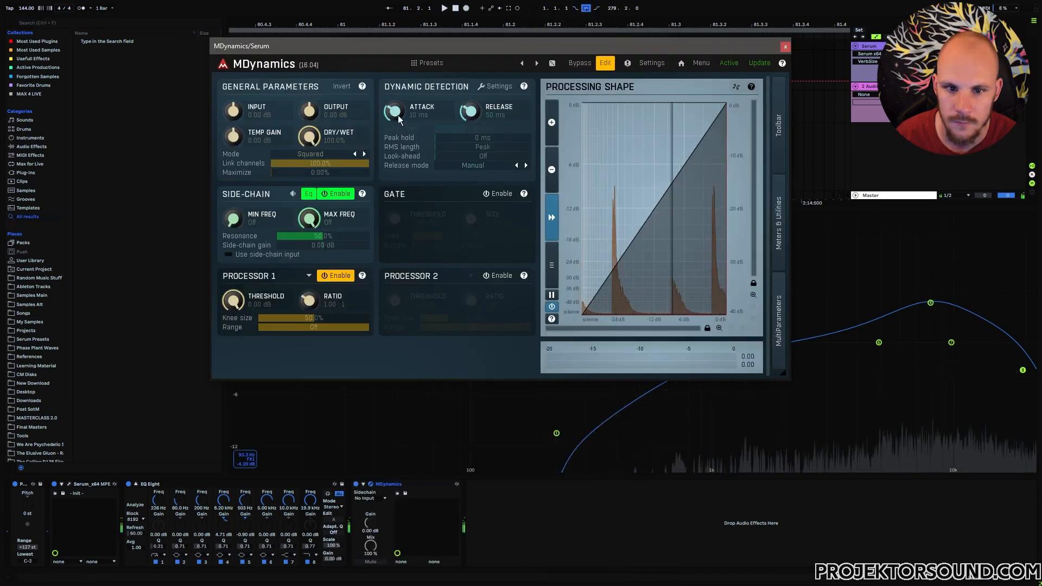
left_click_drag(397, 115, 398, 130)
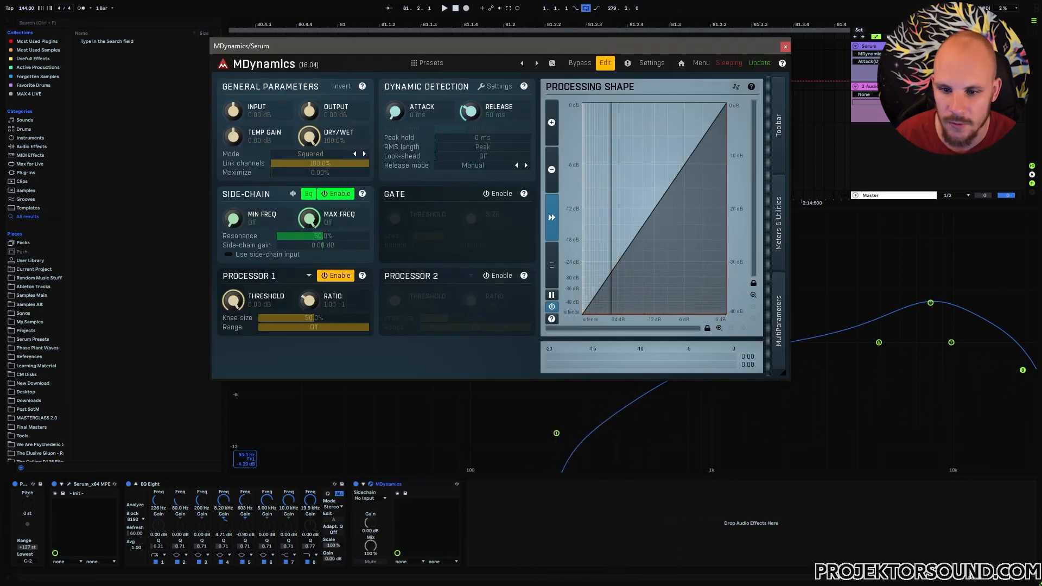
left_click_drag(233, 302, 233, 322)
left_click_drag(306, 308, 307, 291)
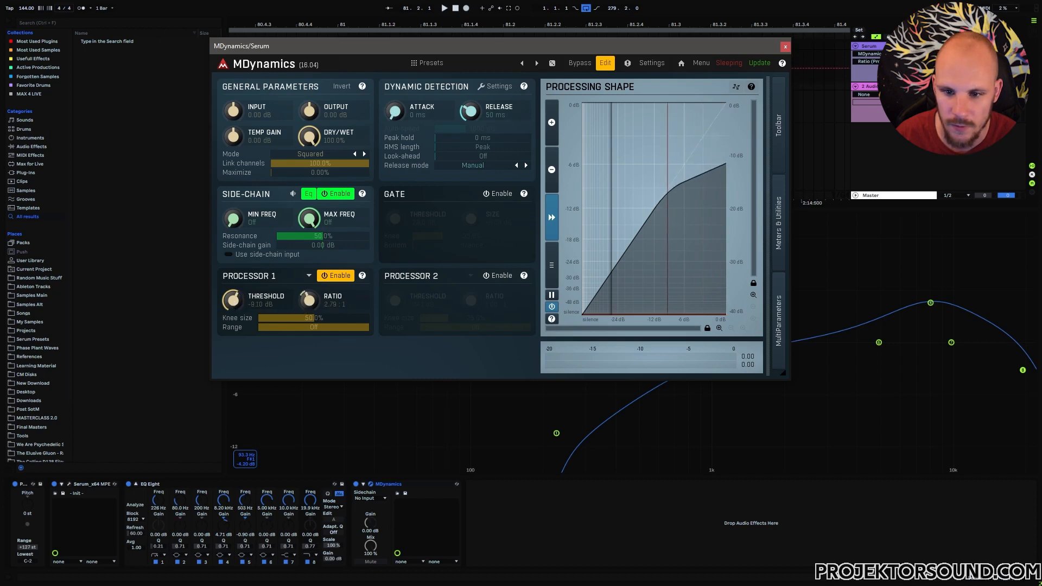
Set MDynamics to 30 ms attack, 352 ms release, about -26.9 dB threshold and a 3.53:1 ratio
mouse_move(234, 303)
left_mouse_down()
mouse_move(234, 313)
mouse_move(243, 304)
left_mouse_up()
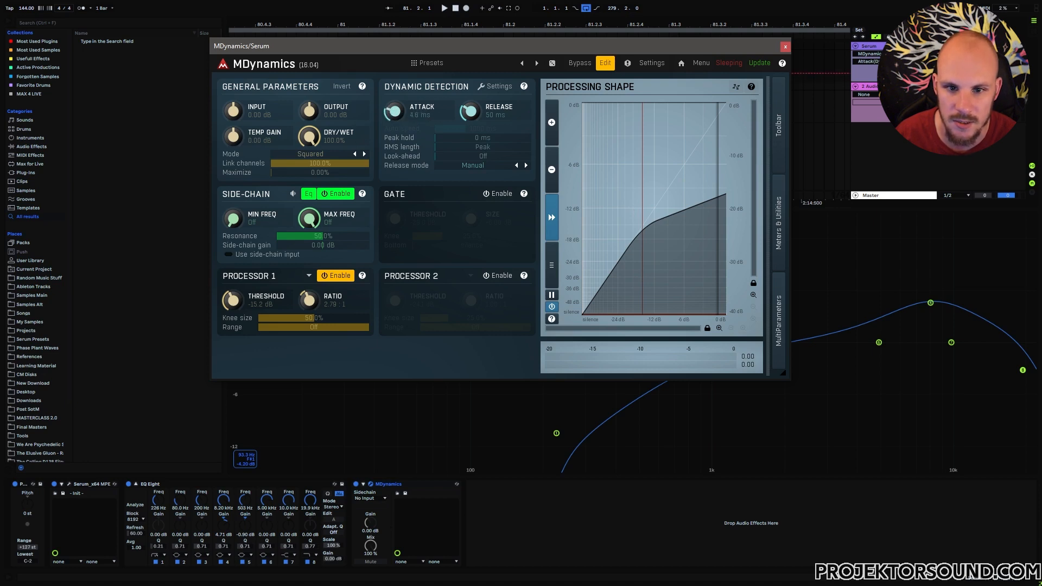
mouse_move(402, 120)
left_mouse_down()
mouse_move(402, 103)
mouse_move(402, 126)
left_mouse_up()
mouse_move(234, 302)
left_mouse_down()
mouse_move(235, 319)
mouse_move(234, 310)
left_mouse_up()
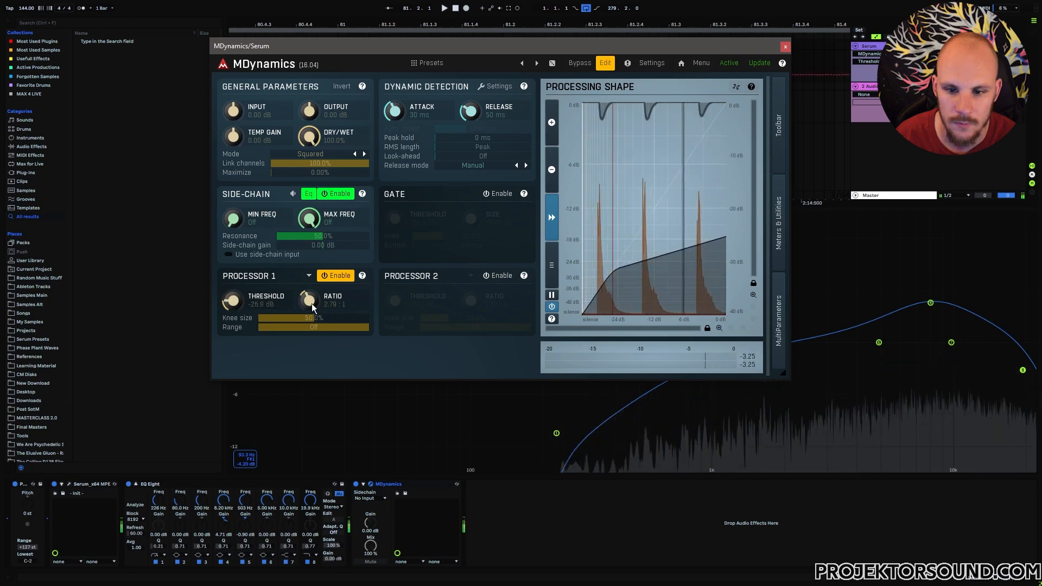
left_click_drag(313, 308, 313, 295)
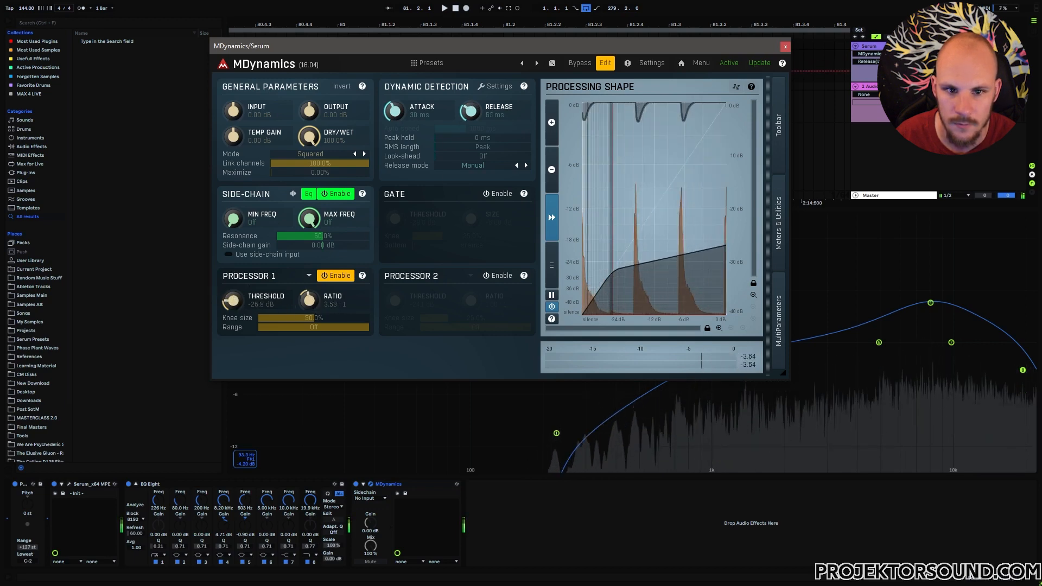
left_click_drag(472, 115, 472, 97)
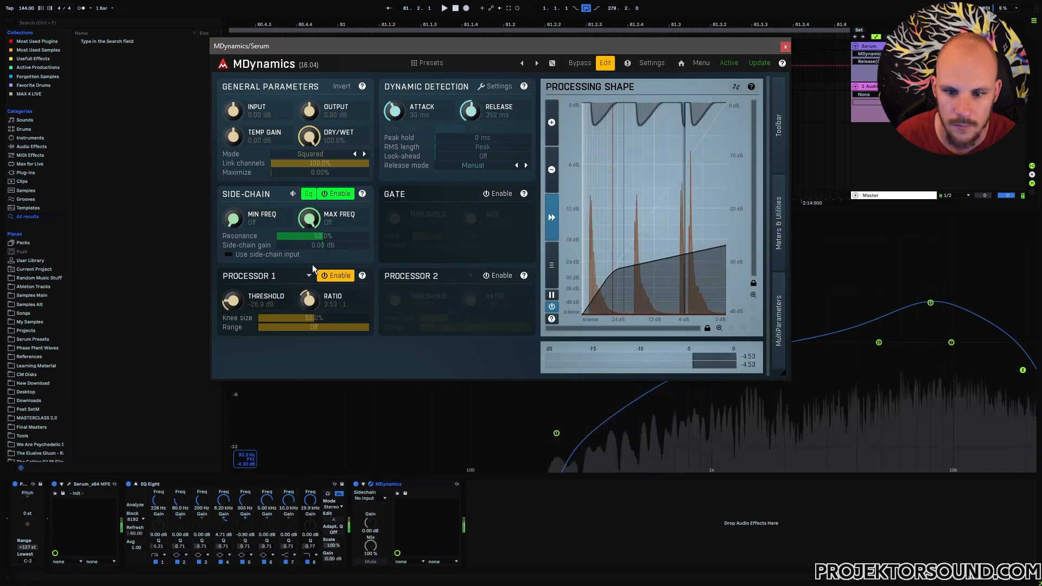
Set the MDynamics output to about +2.6 dB, attack to 13 ms and Processor 1 threshold to -21.7 dB, and close its window
left_click_drag(314, 115, 313, 104)
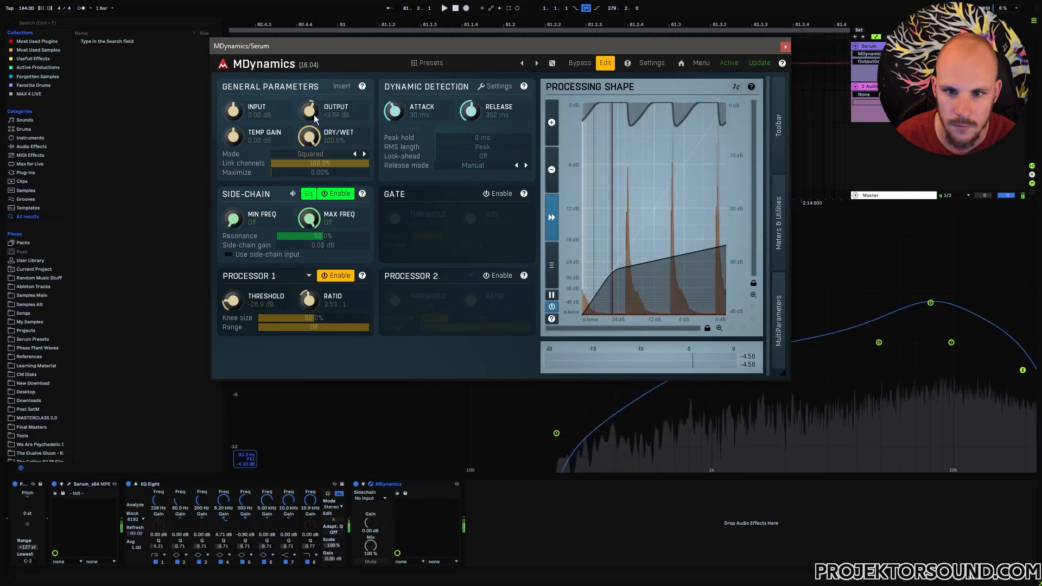
left_click_drag(394, 115, 393, 123)
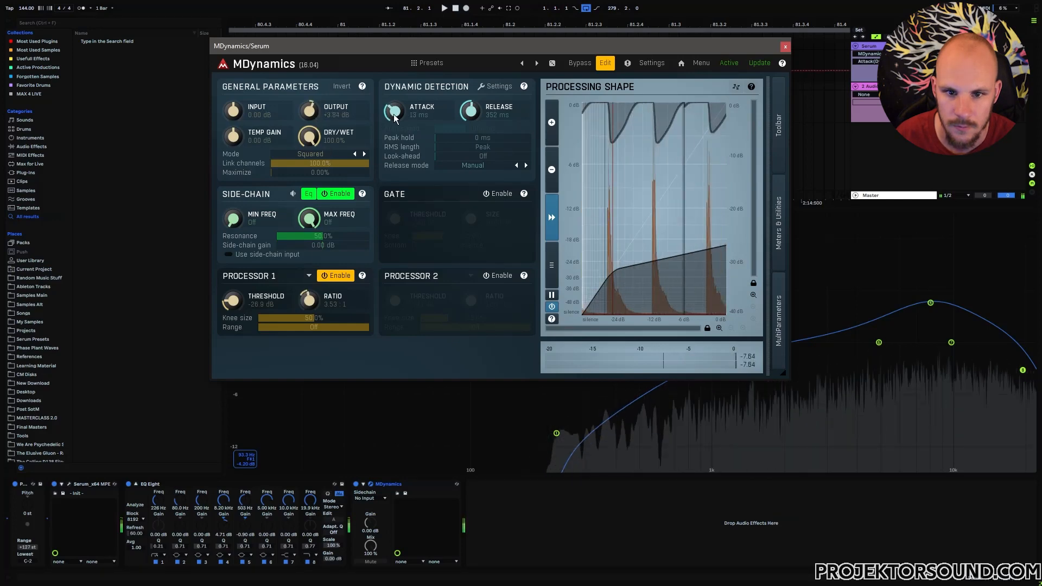
left_click_drag(237, 309, 237, 302)
left_click_drag(318, 108, 321, 116)
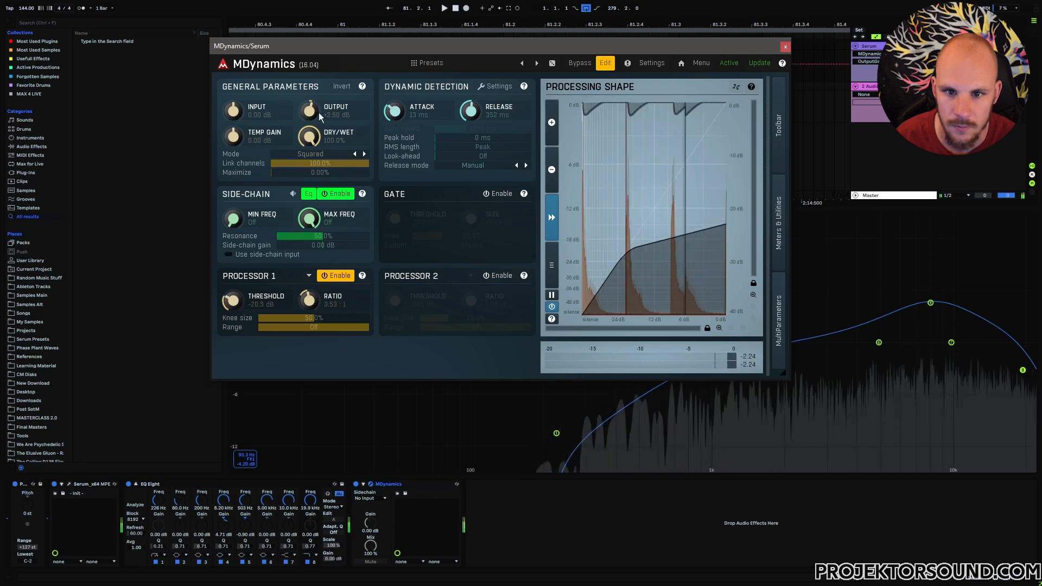
left_click_drag(232, 307, 231, 311)
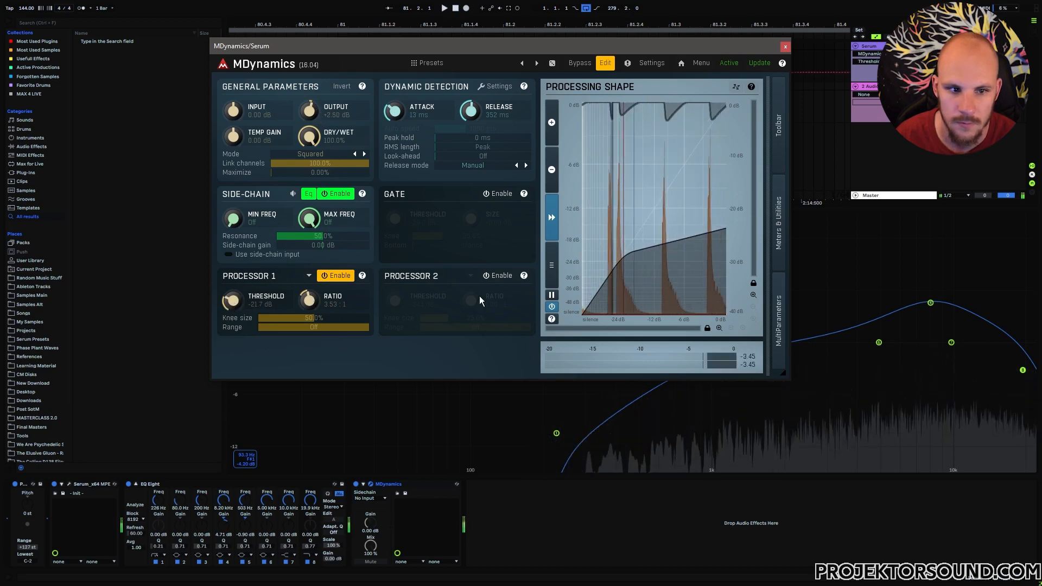
left_click(785, 47)
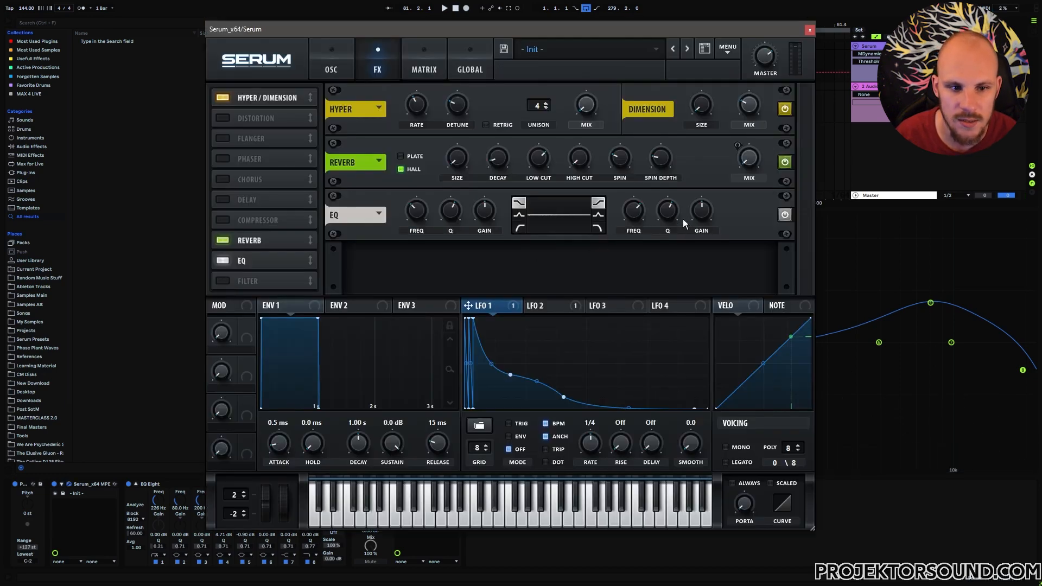
Set the high band of Serum's EQ to about 8601 Hz and turn its gain below zero
mouse_move(703, 211)
left_click_drag(665, 205, 642, 200)
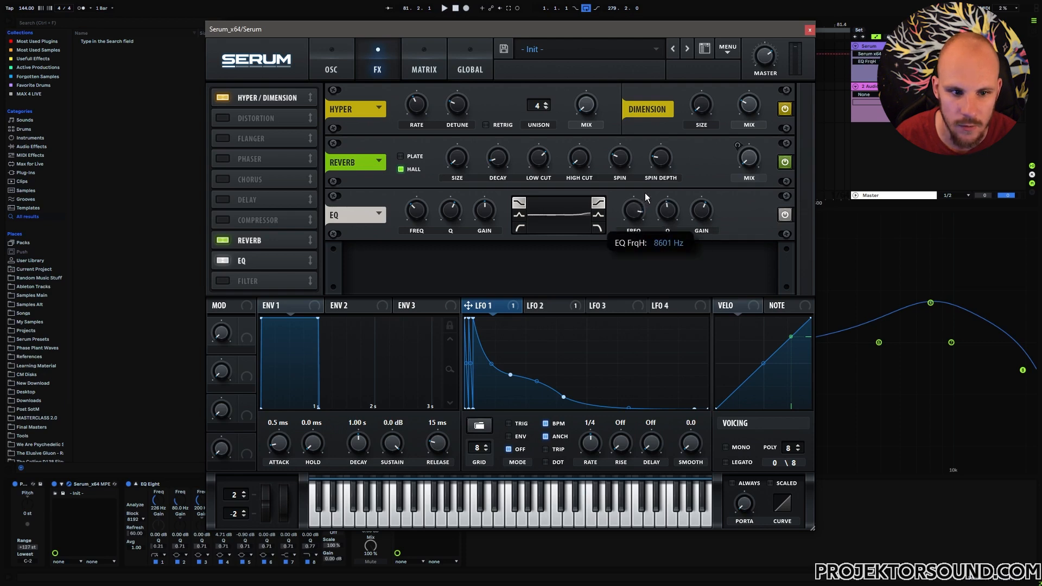
left_click_drag(709, 220, 715, 212)
Shape LFO 3 as a decay falling from its start, with an added low point early on, and assign it to the EQ's high-band gain
left_click(627, 306)
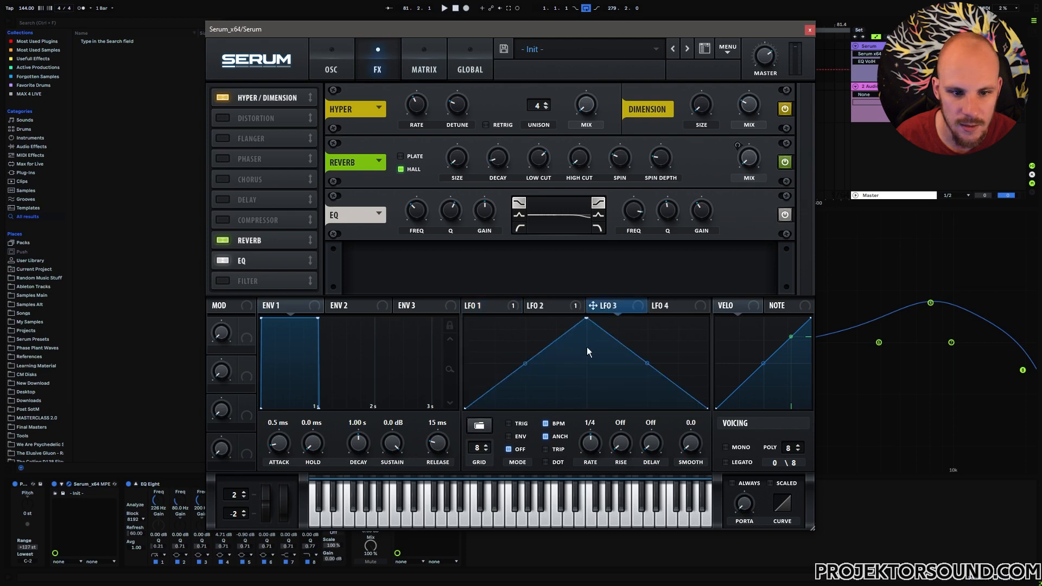
left_click_drag(585, 318, 460, 320)
double_click(497, 374)
mouse_move(497, 375)
left_mouse_down()
mouse_move(509, 425)
mouse_move(482, 371)
left_mouse_up()
left_click_drag(604, 306, 699, 216)
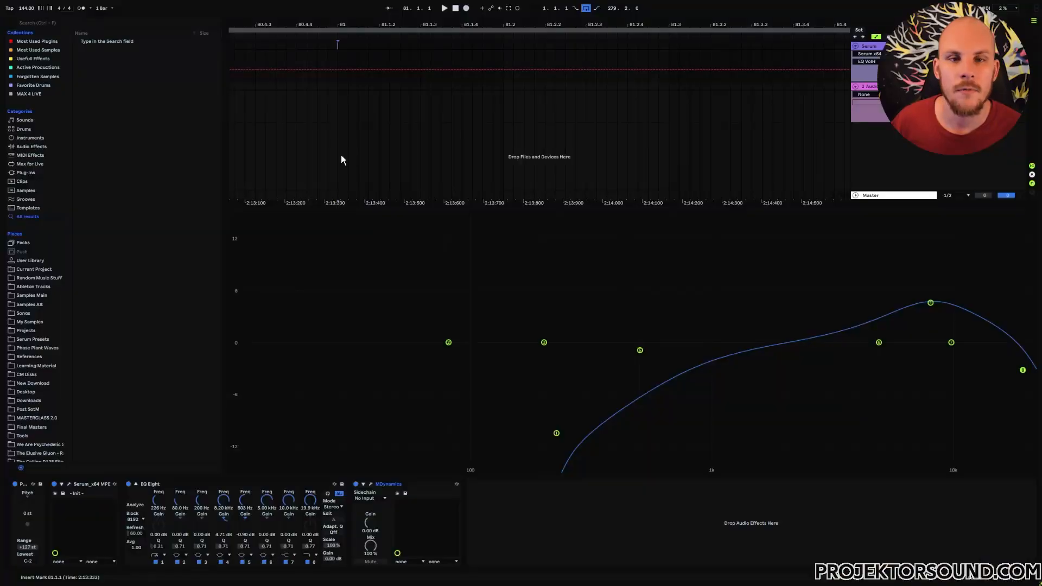
Create a one-beat MIDI clip on the Serum track from 81.1.1 to 81.2.1
left_click_drag(338, 44, 500, 46)
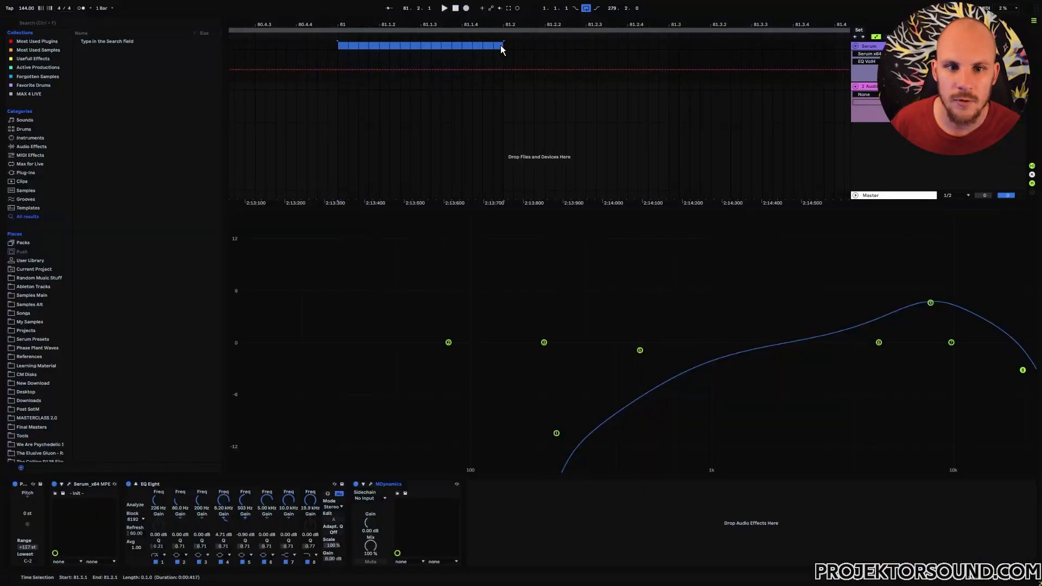
key("ctrl+shift+m")
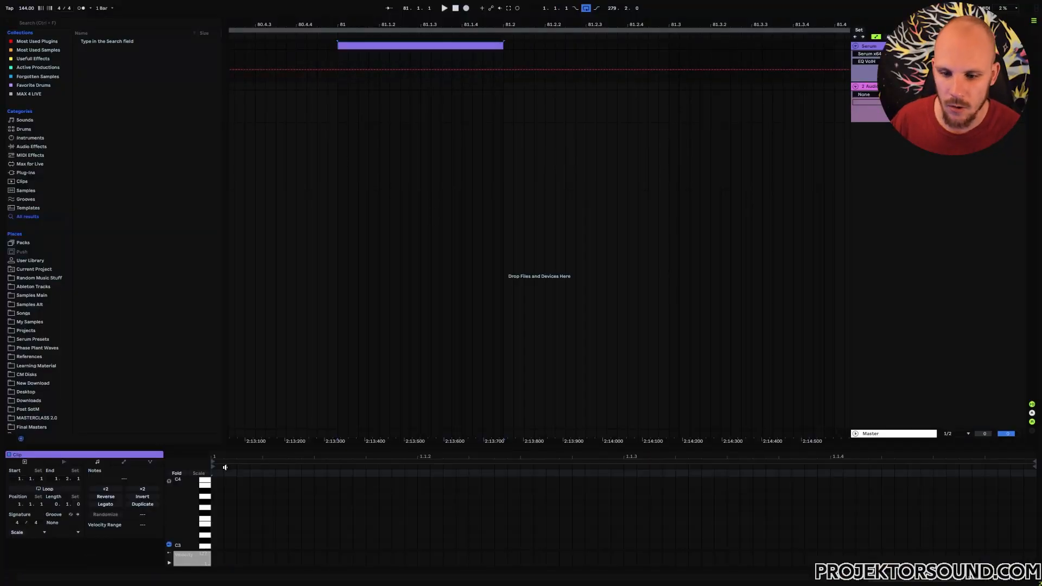
key("space")
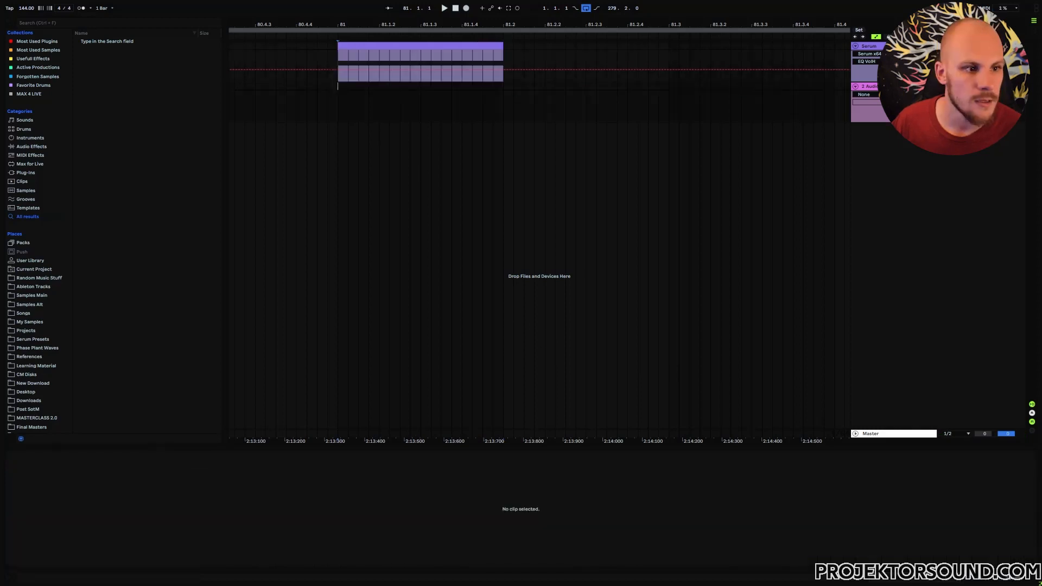
Record the Serum clap onto the audio track starting at 81.1.1
left_click(337, 86)
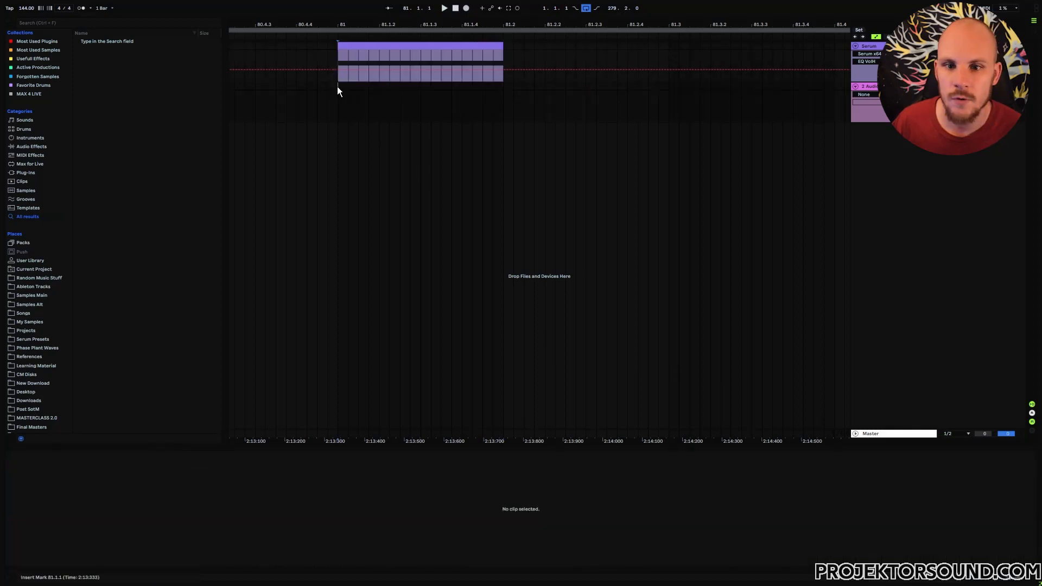
left_click(466, 8)
key("space")
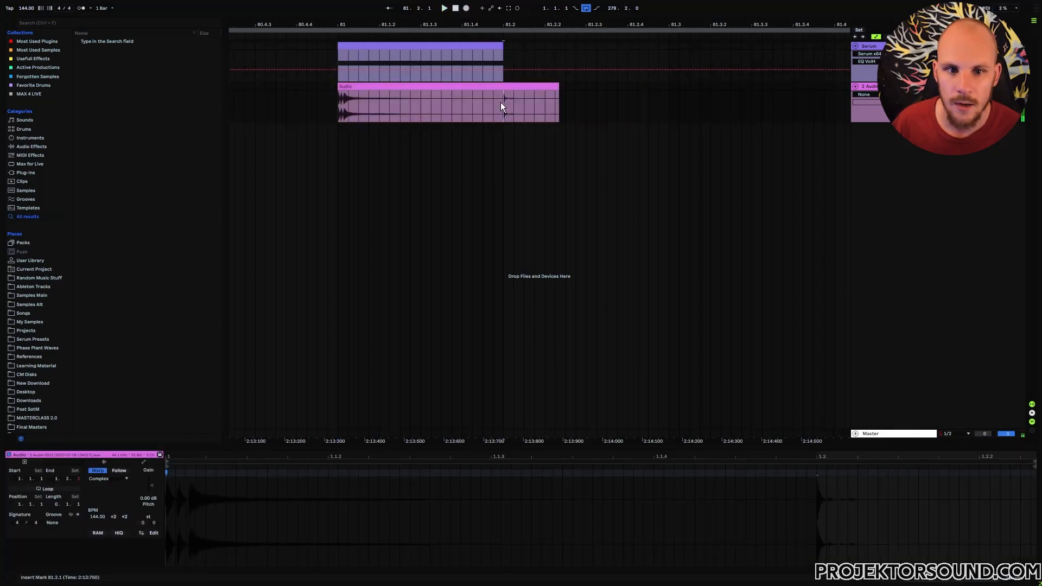
Remove the recorded audio past 81.2.1 and trim the clip to end at 81.1.3
left_click(519, 89)
key("Delete")
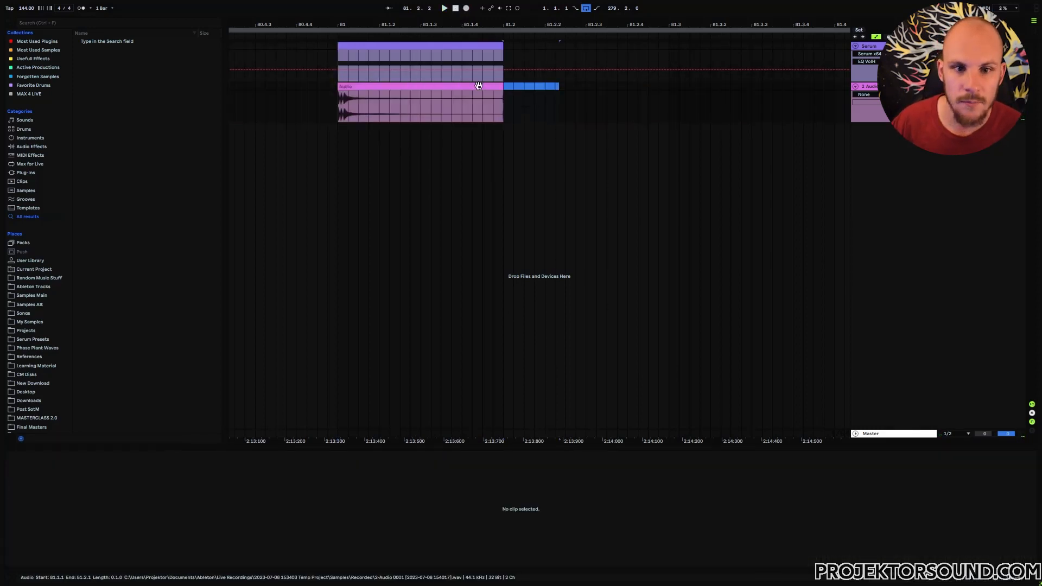
left_click(477, 87)
left_click_drag(502, 87, 484, 88)
left_click(430, 105)
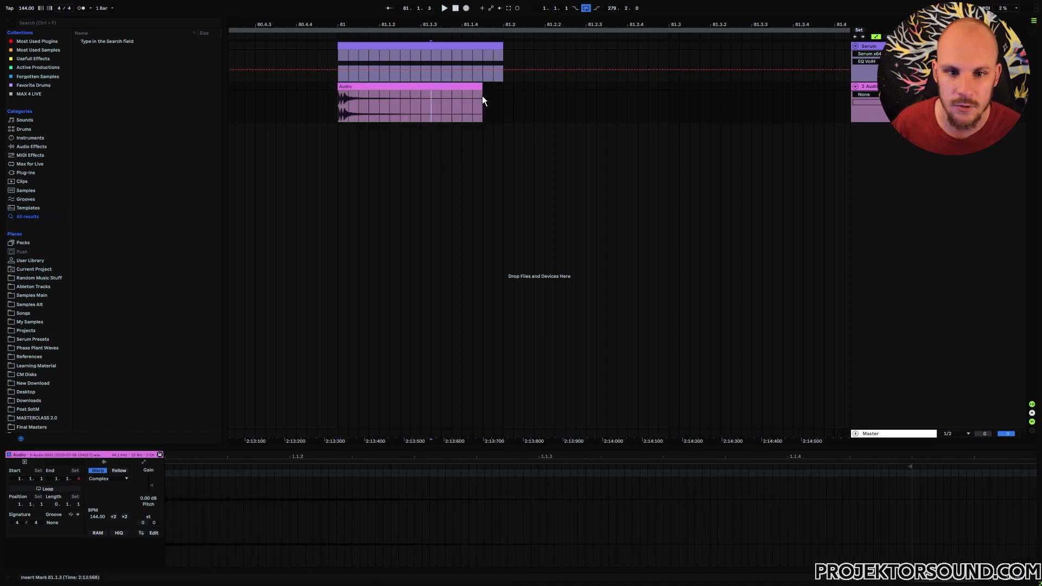
left_click_drag(481, 93, 421, 95)
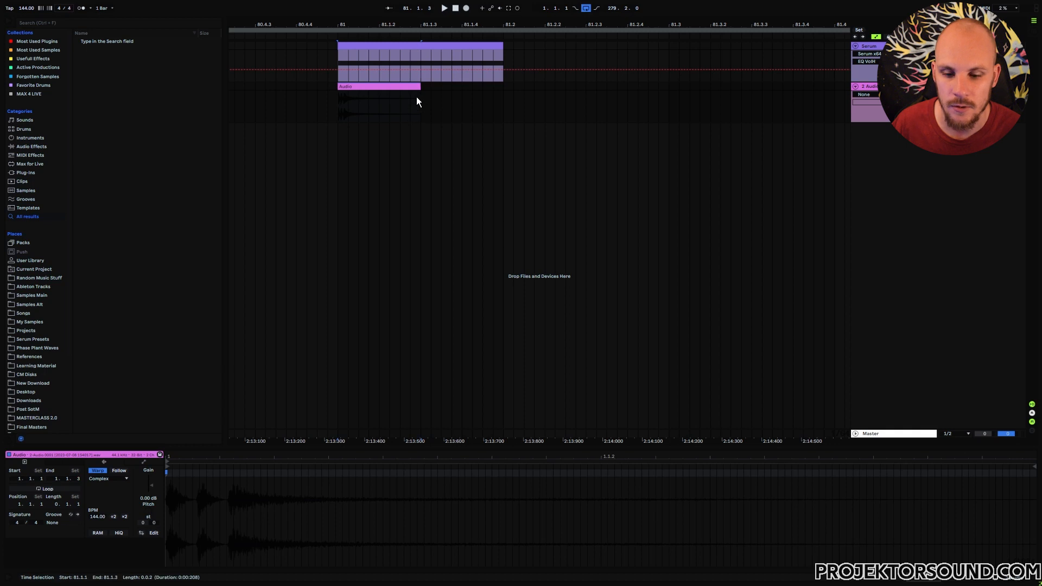
left_click(417, 97)
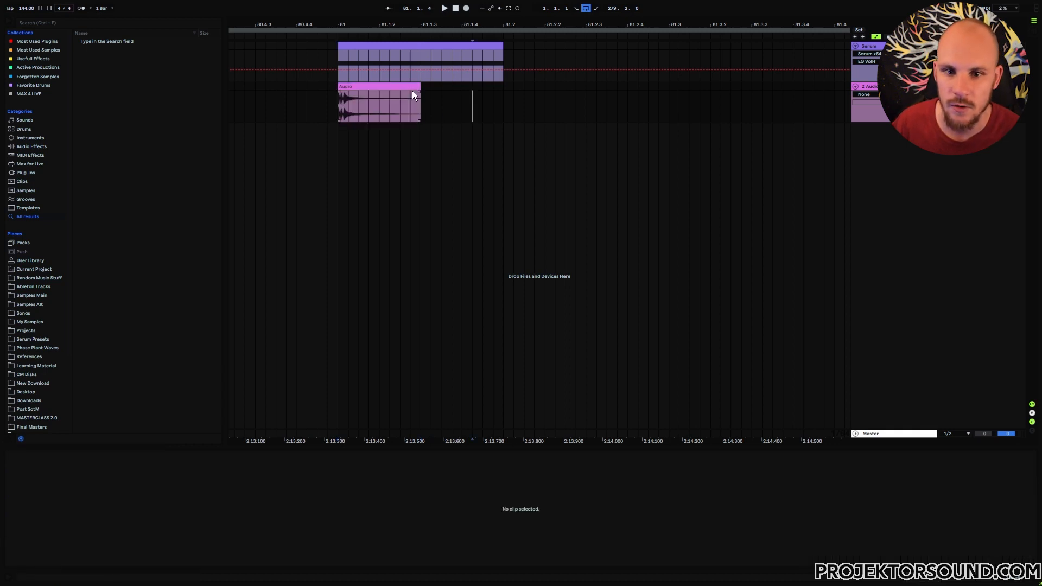
Add a long fade-out to the trimmed audio clip, beginning near its start, and consolidate the clip
left_click_drag(419, 90, 360, 103)
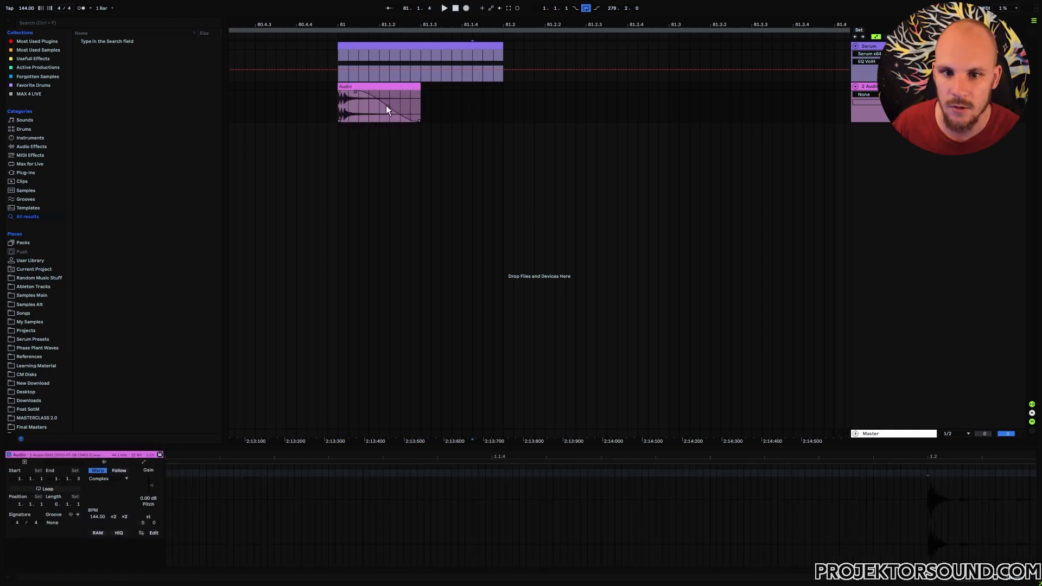
left_click(344, 105)
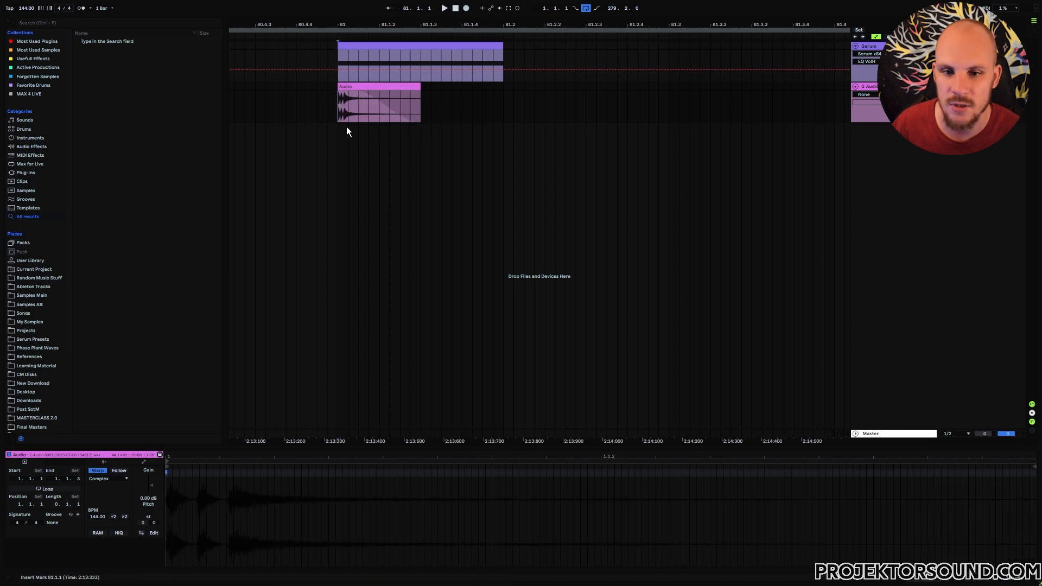
key("space")
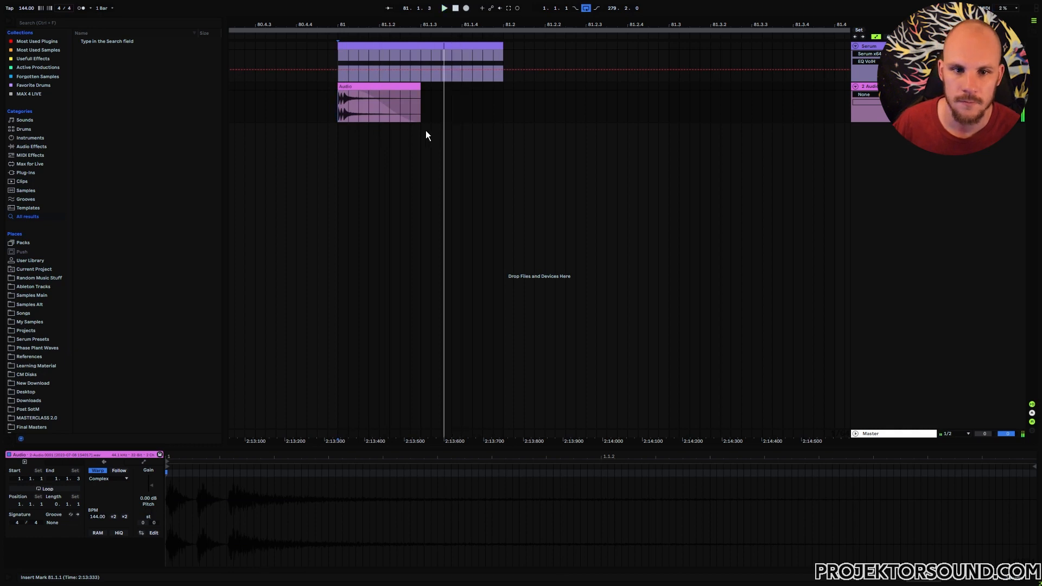
key("ctrl+j")
left_click(437, 103)
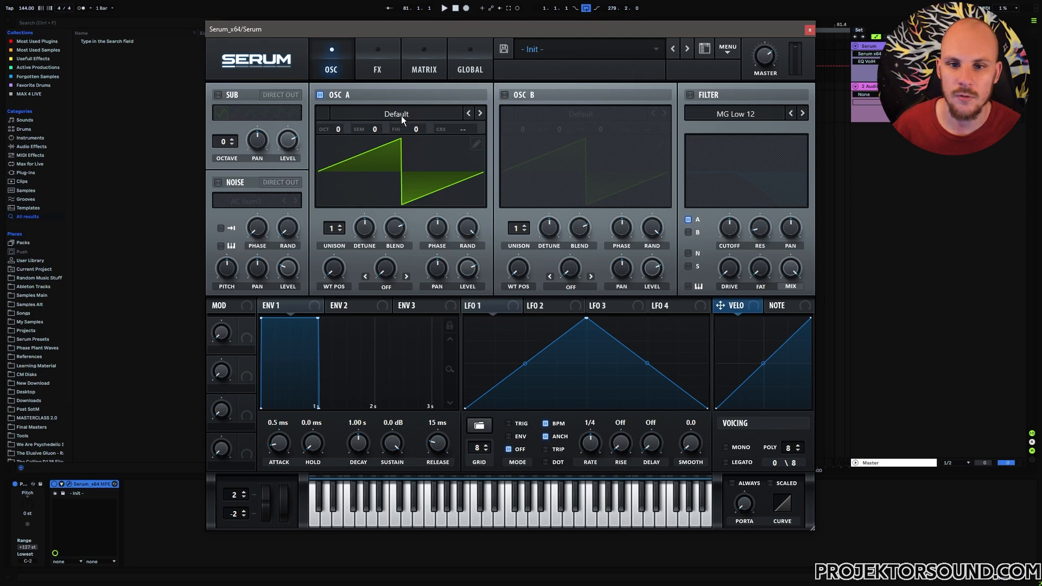
Load the Analog_BD_Sin wavetable into oscillator A of the new Serum patch and enable the noise oscillator
left_click(408, 112)
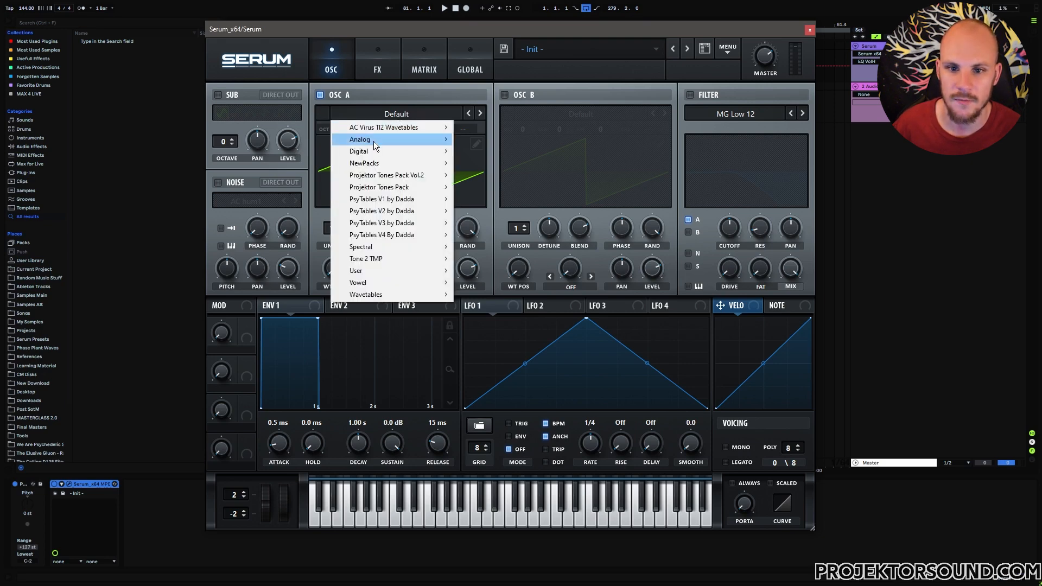
mouse_move(377, 138)
left_click(483, 158)
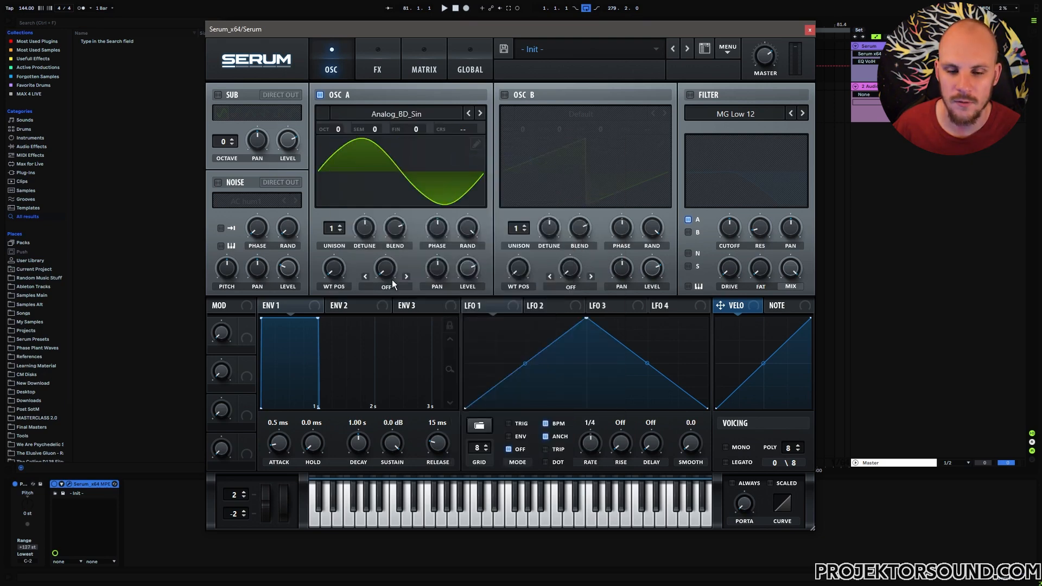
left_click(227, 186)
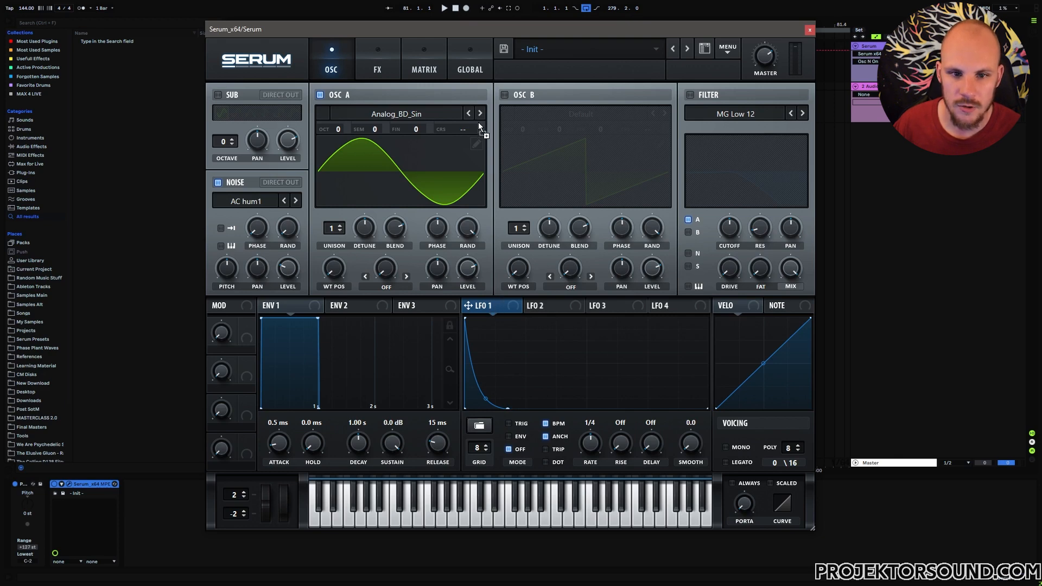
Assign LFO 1 to oscillator A's coarse pitch and shape LFO 2 as a straight decay for oscillator A's level
left_click_drag(479, 127, 480, 128)
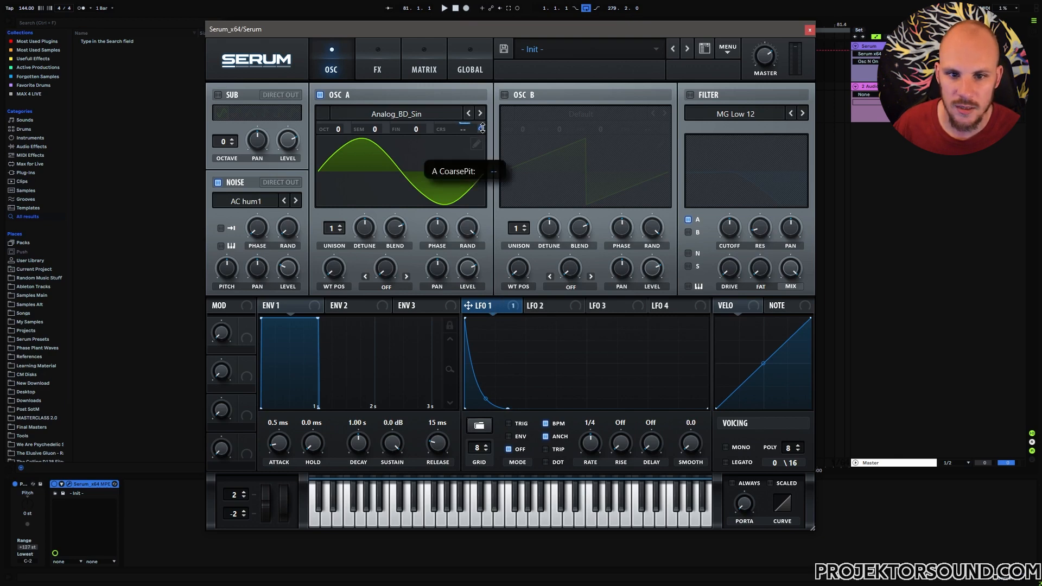
left_click(546, 307)
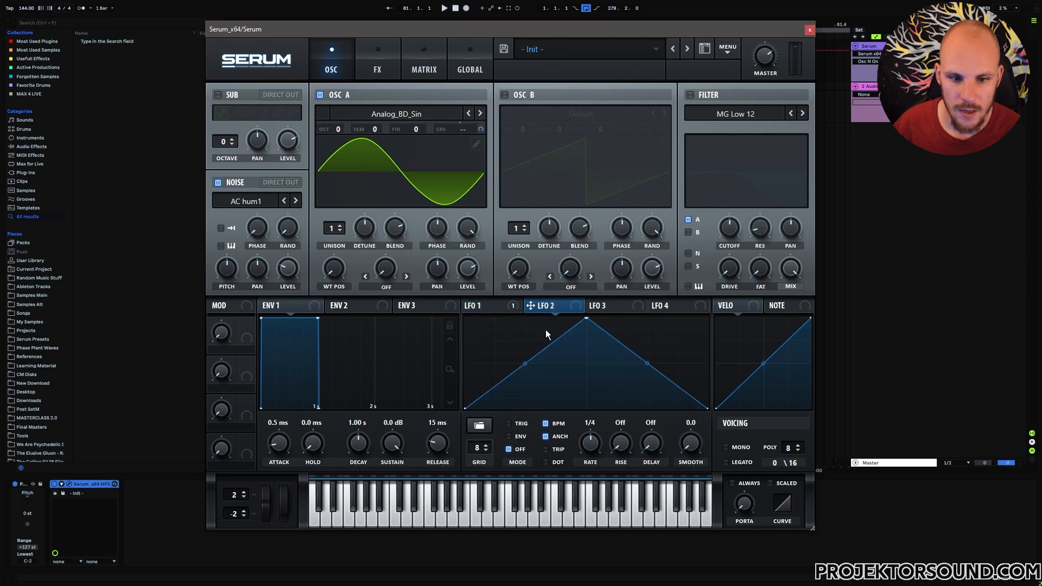
left_click_drag(587, 319, 464, 312)
double_click(654, 386)
left_click_drag(654, 387, 663, 408)
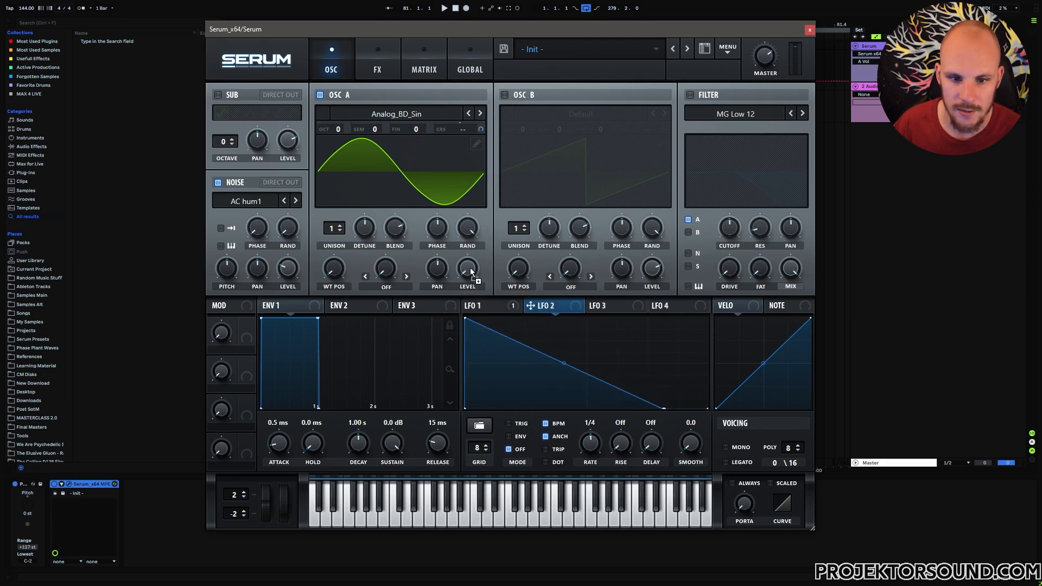
Shape LFO 3 with a very short attack and a gradual decay that bows through a midpoint down to zero
left_click(602, 306)
left_click_drag(588, 321, 465, 318)
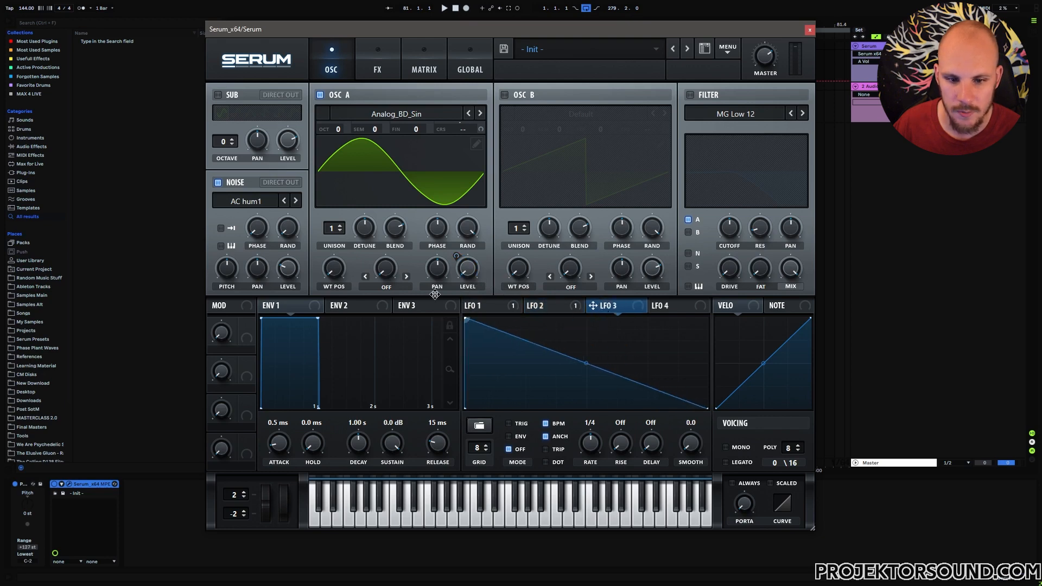
double_click(618, 347)
left_click_drag(618, 348, 595, 354)
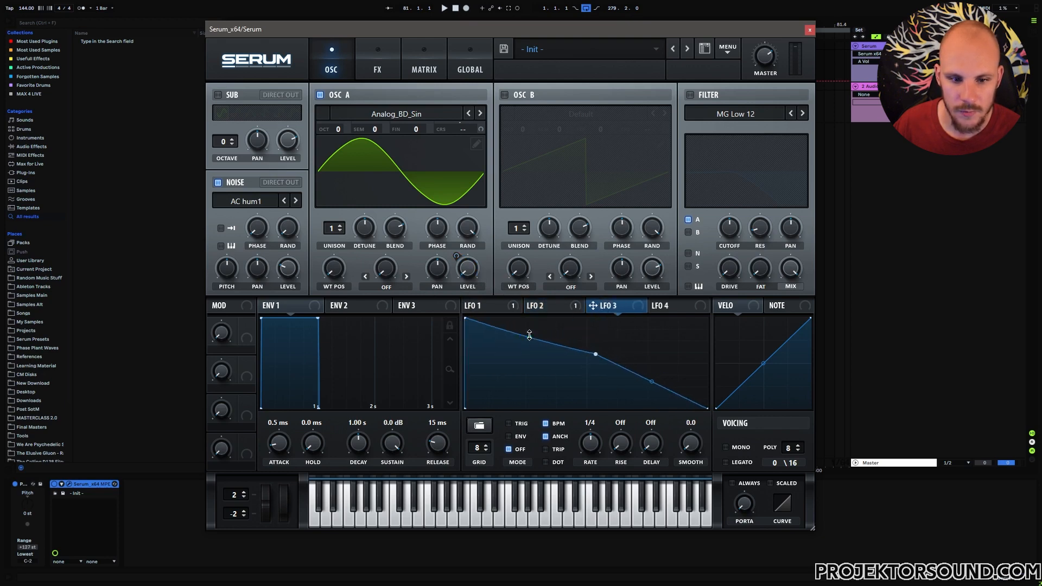
left_click_drag(652, 385, 652, 376)
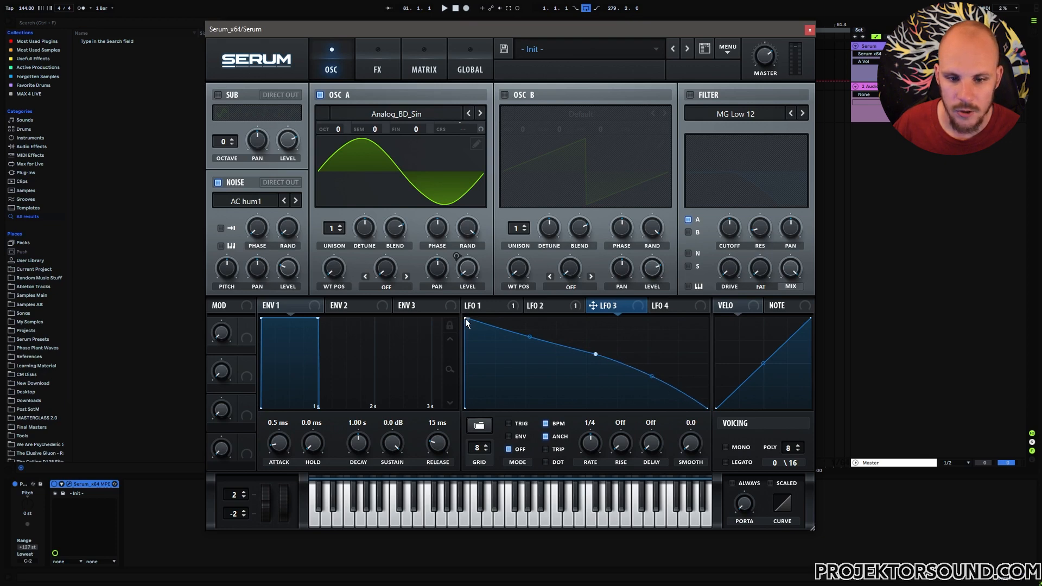
left_click_drag(465, 319, 469, 320)
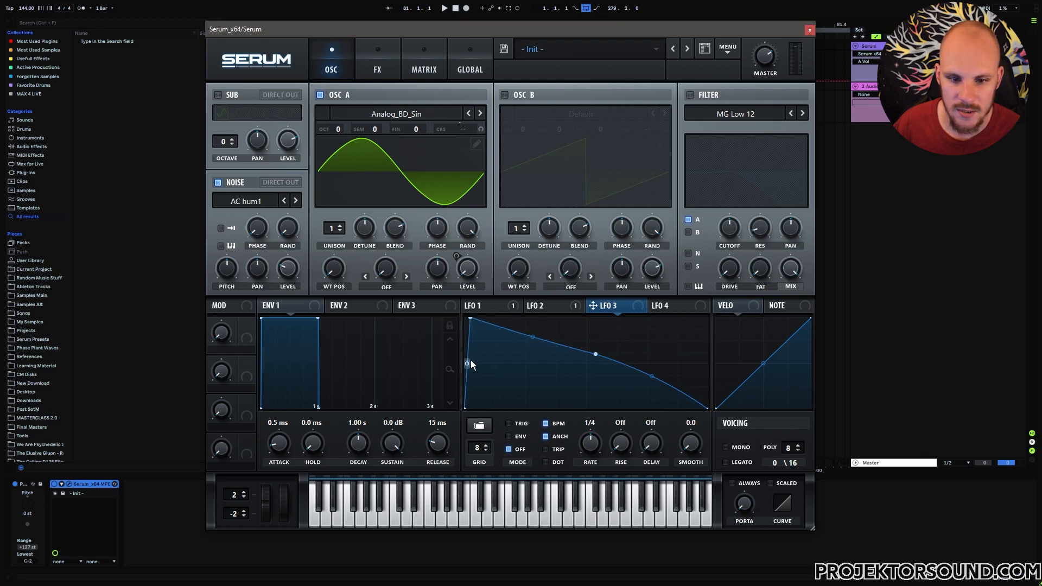
left_click_drag(470, 363, 474, 343)
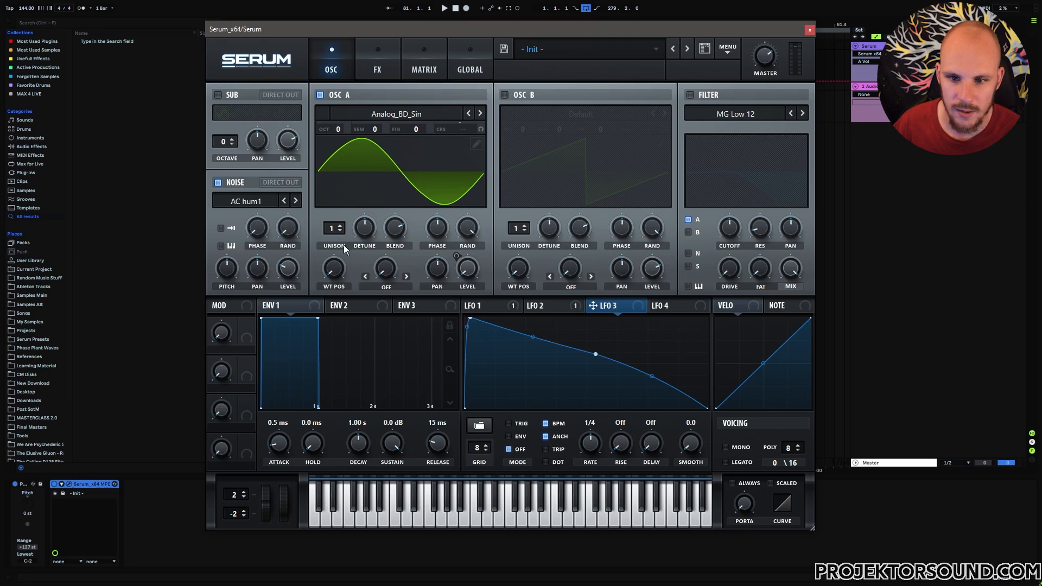
Assign LFO 3 to the noise oscillator's level and choose the BrightWhite noise sample
left_click_drag(343, 245, 287, 268)
left_click(298, 201)
left_click(297, 201)
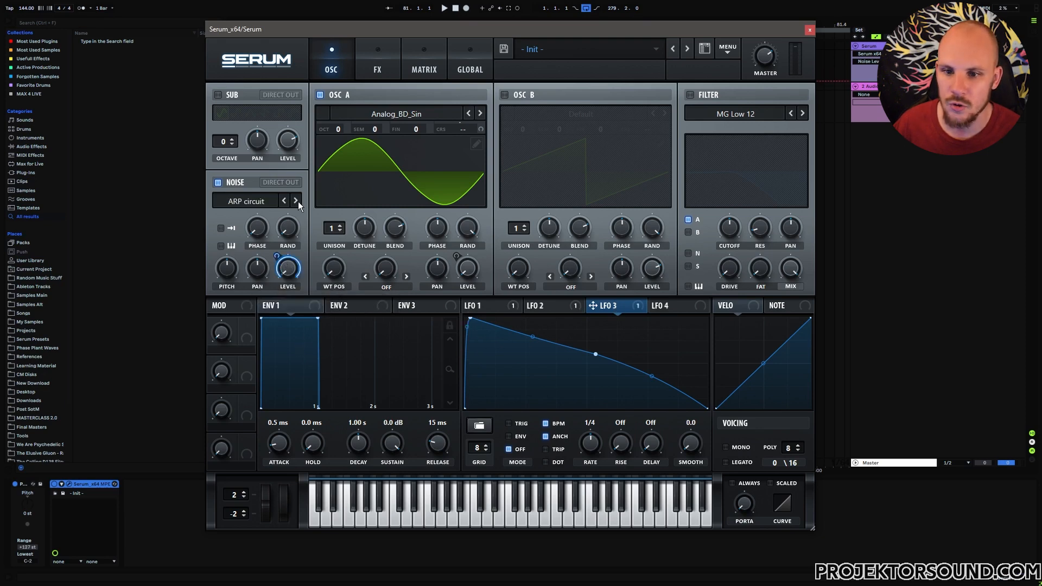
left_click(298, 201)
left_click(297, 201)
left_click(298, 201)
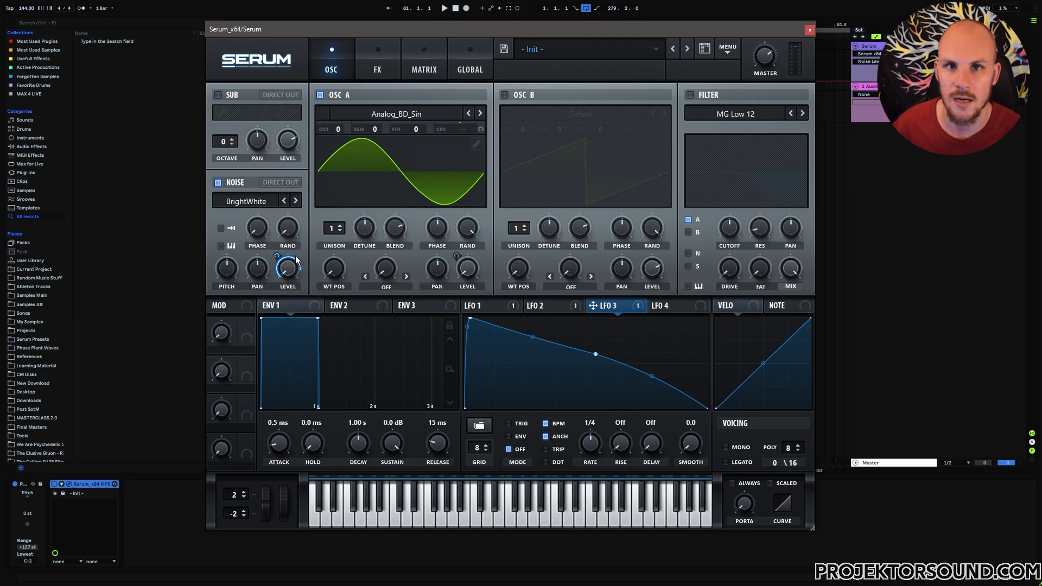
Enable the filter for the noise oscillator only and set its type to Cmb +
left_click(688, 252)
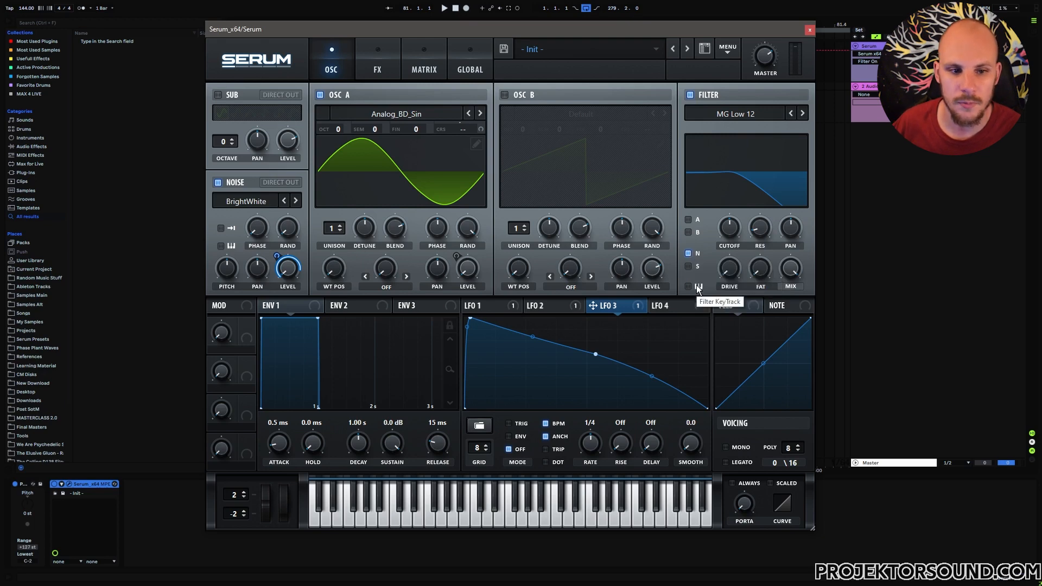
left_click(729, 112)
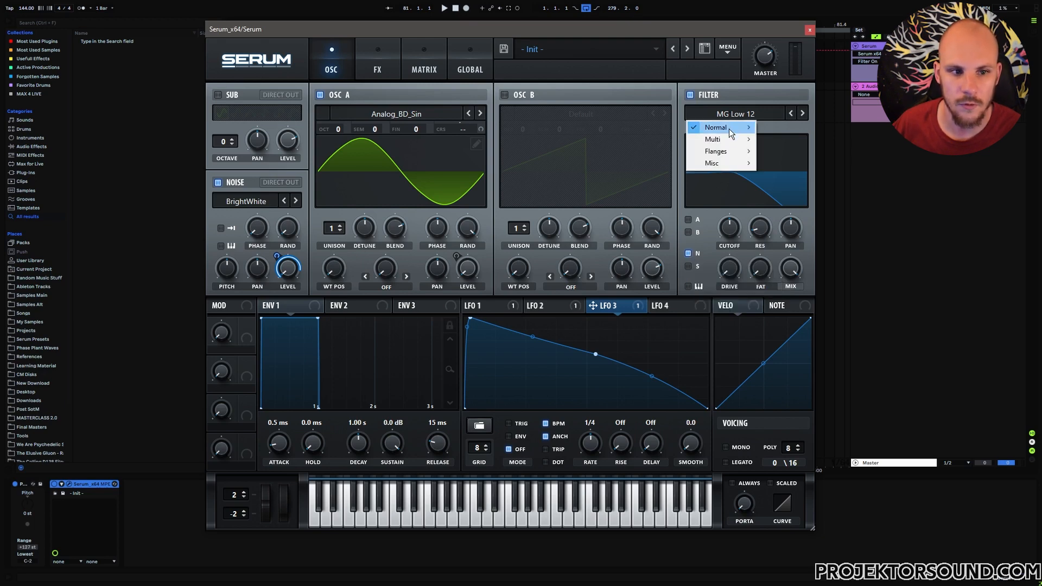
mouse_move(727, 154)
left_click(789, 151)
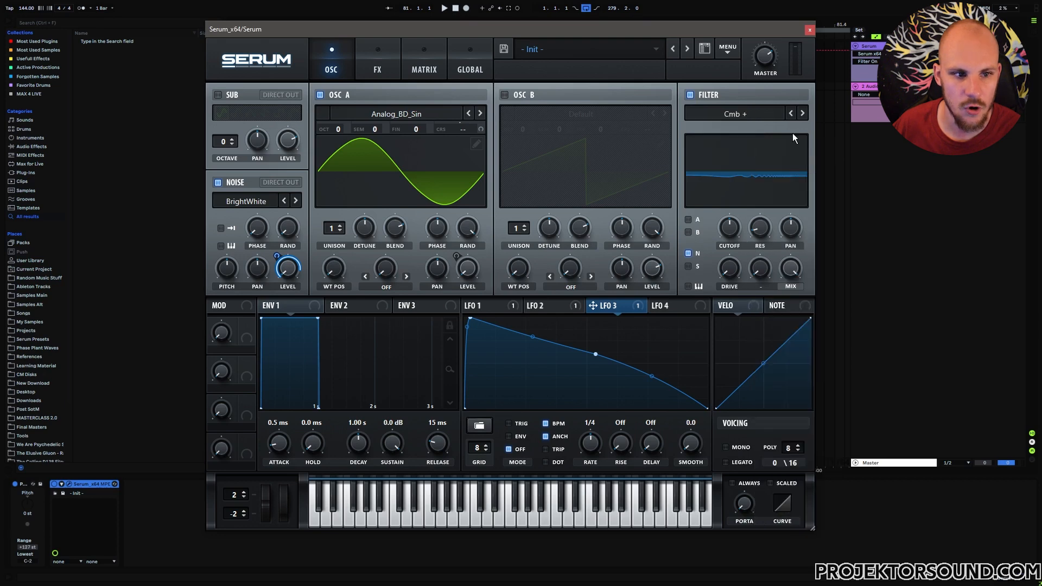
Switch the noise filter to the Cmb H6+ comb type and adjust its HP frequency
left_click(805, 115)
left_click(806, 115)
left_click(806, 115)
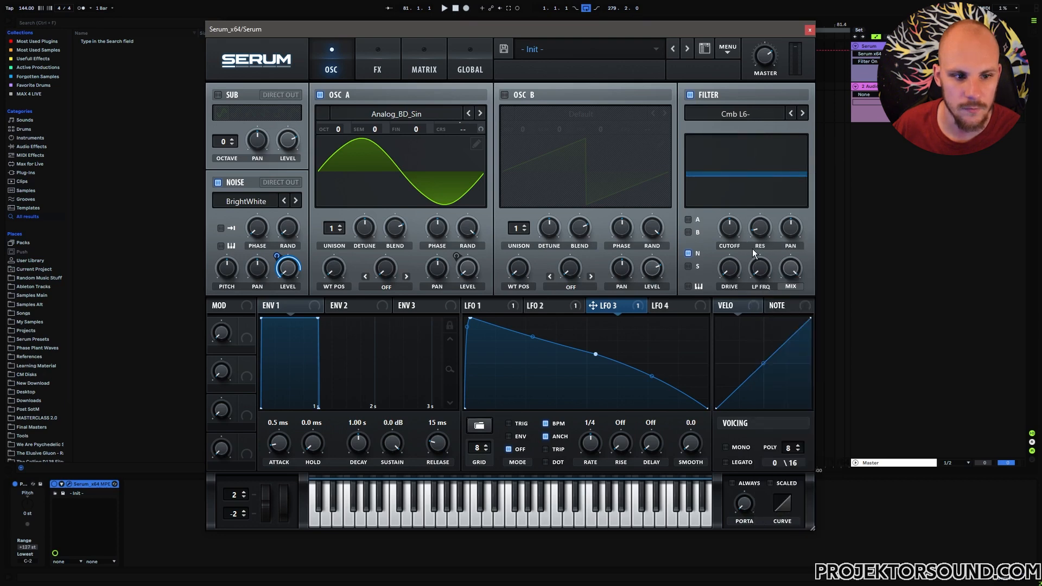
left_click_drag(760, 268, 769, 212)
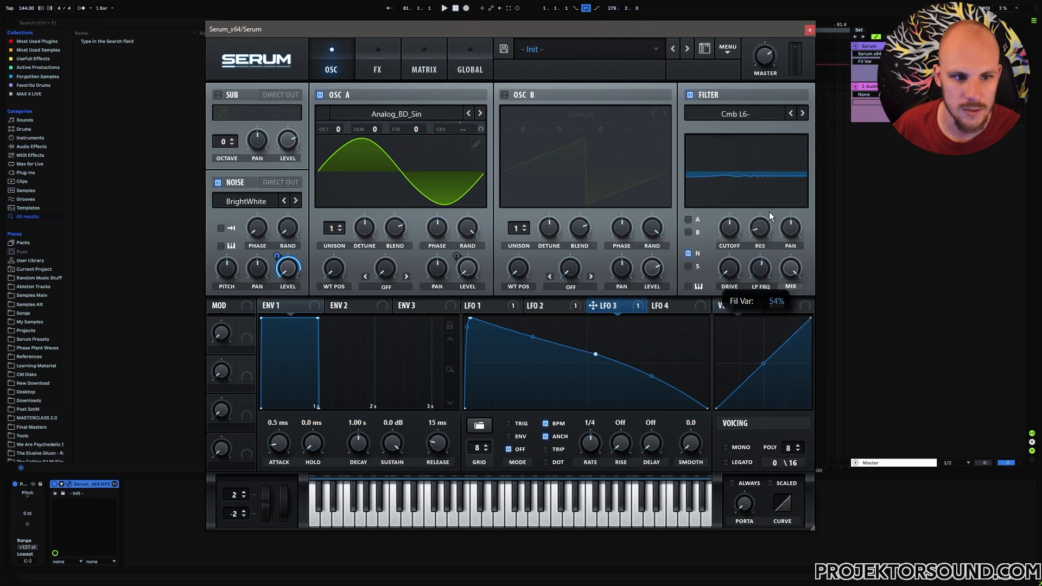
left_click(802, 113)
left_click_drag(759, 269, 735, 276)
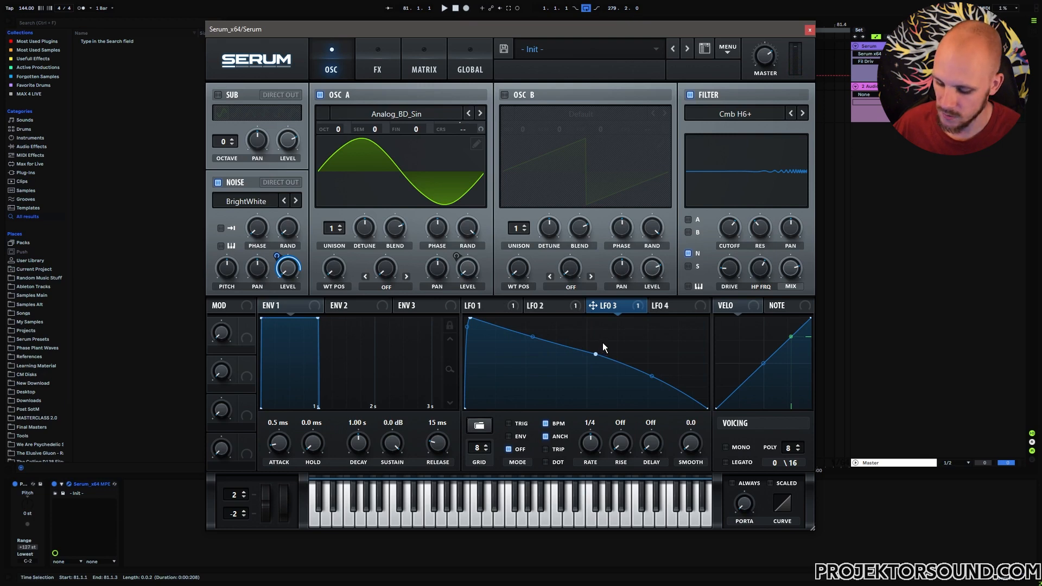
Bend LFO 2's decay into a concave curve and reduce its modulation amount on oscillator A's level
left_click(505, 307)
left_click(543, 307)
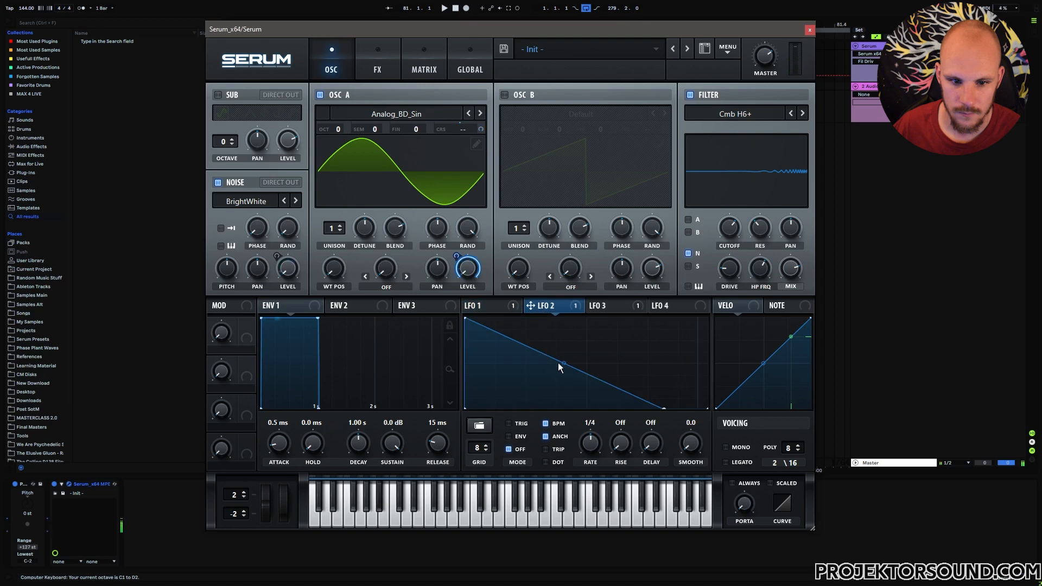
left_click_drag(558, 363, 559, 380)
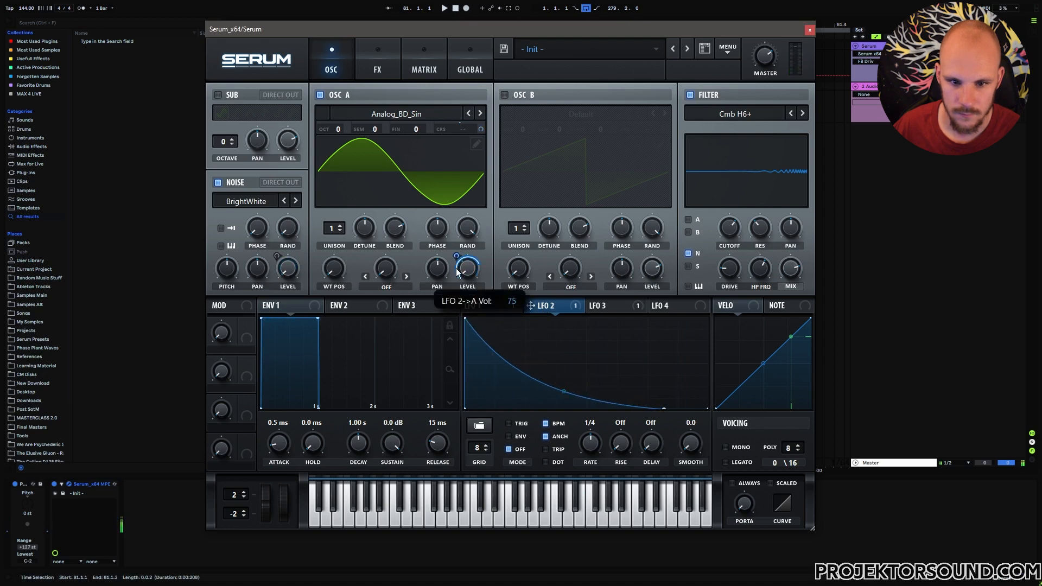
Increase LFO 1's modulation of oscillator A's coarse pitch and shorten the LFO 1 decay to a narrower spike
left_click(491, 305)
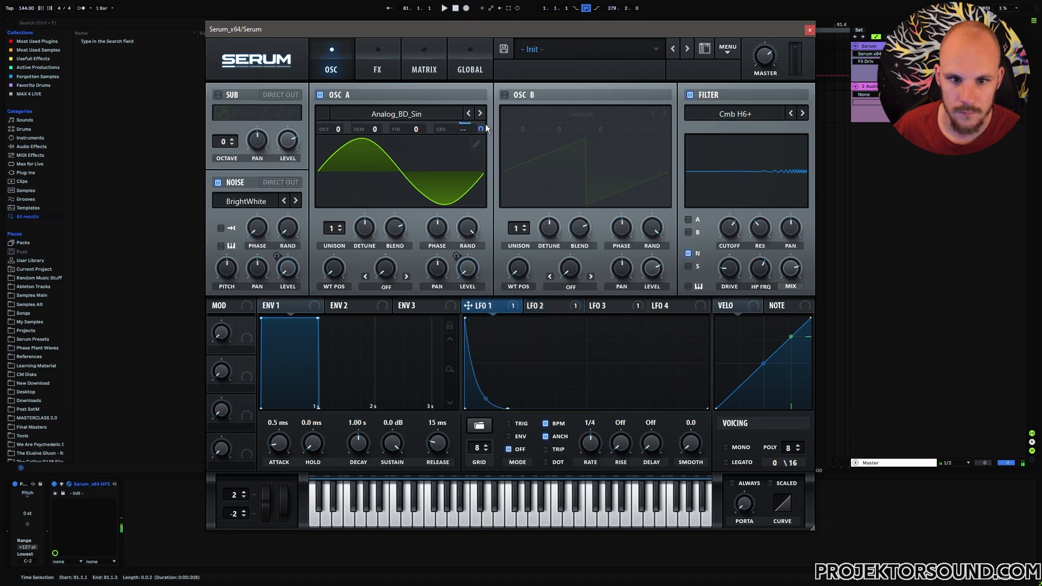
left_click_drag(481, 129, 489, 104)
left_click_drag(507, 410, 481, 425)
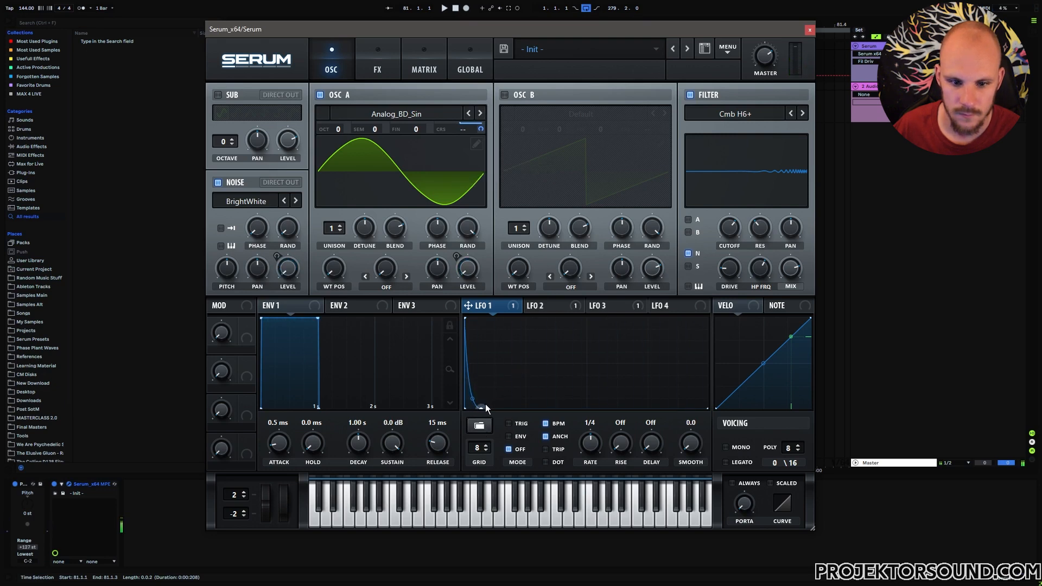
Reshape LFO 2 with an added midpoint: an initial drop into a short plateau, followed by a concave decay to zero
left_click(543, 306)
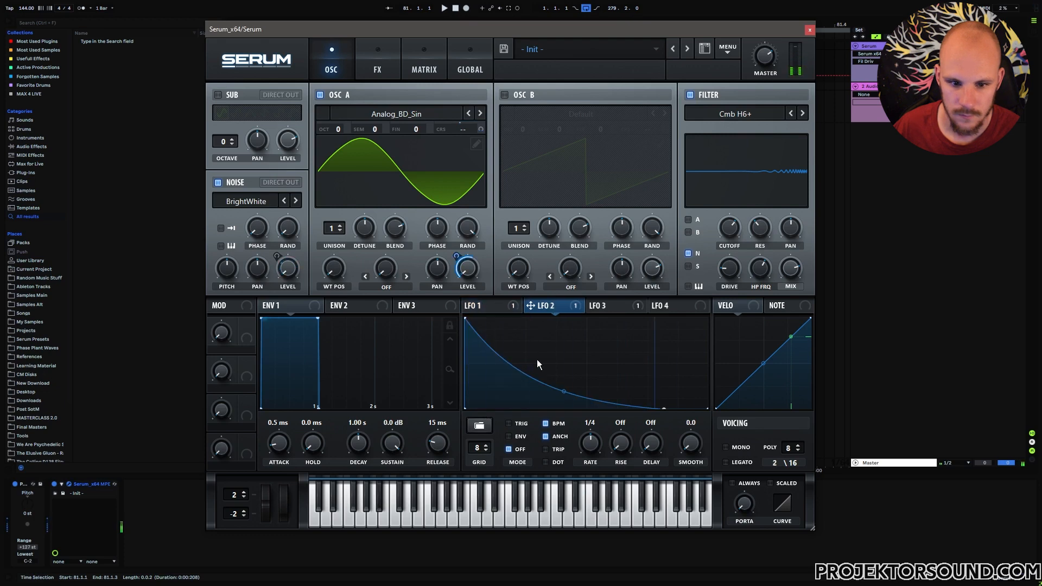
double_click(546, 360)
left_click_drag(546, 360, 511, 350)
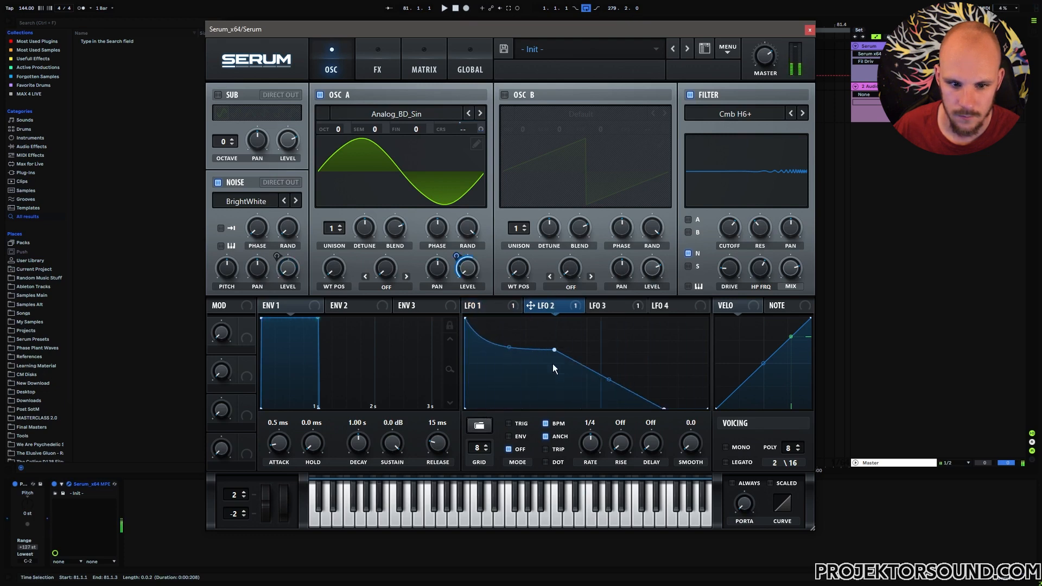
left_click_drag(609, 379, 606, 399)
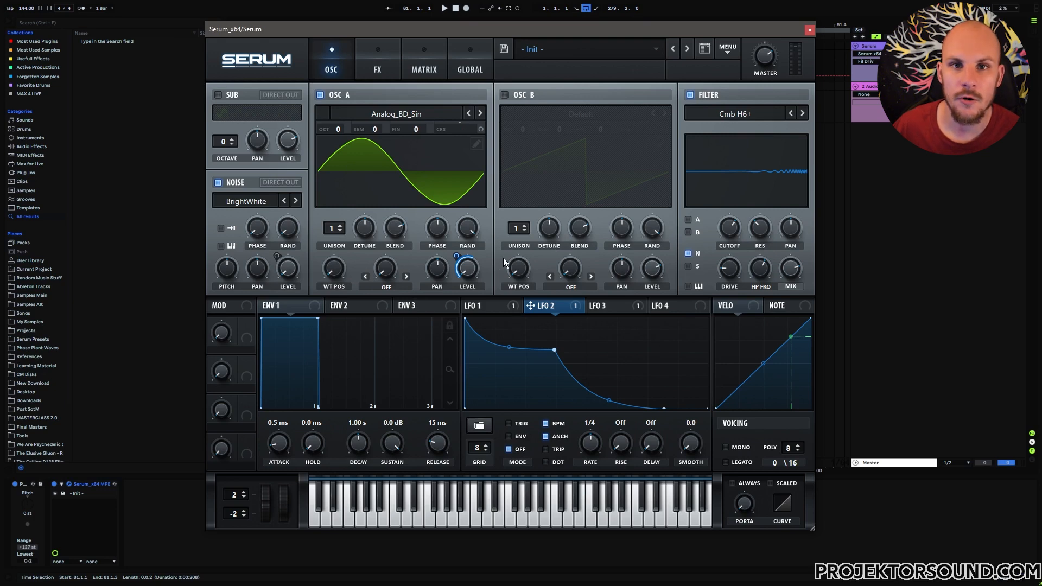
Enable the Tube distortion effect and raise its drive strongly
left_click(379, 64)
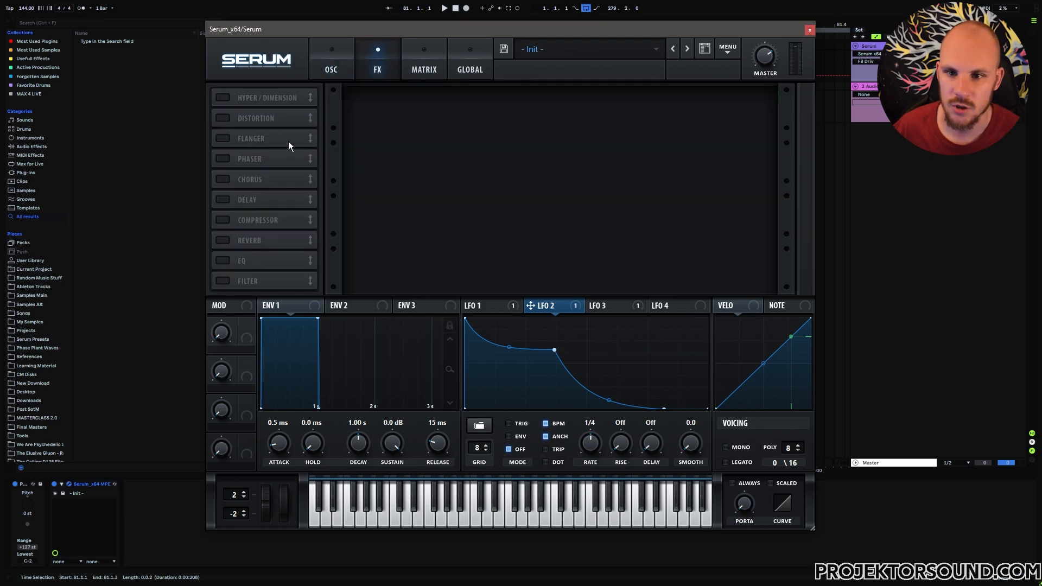
left_click(222, 118)
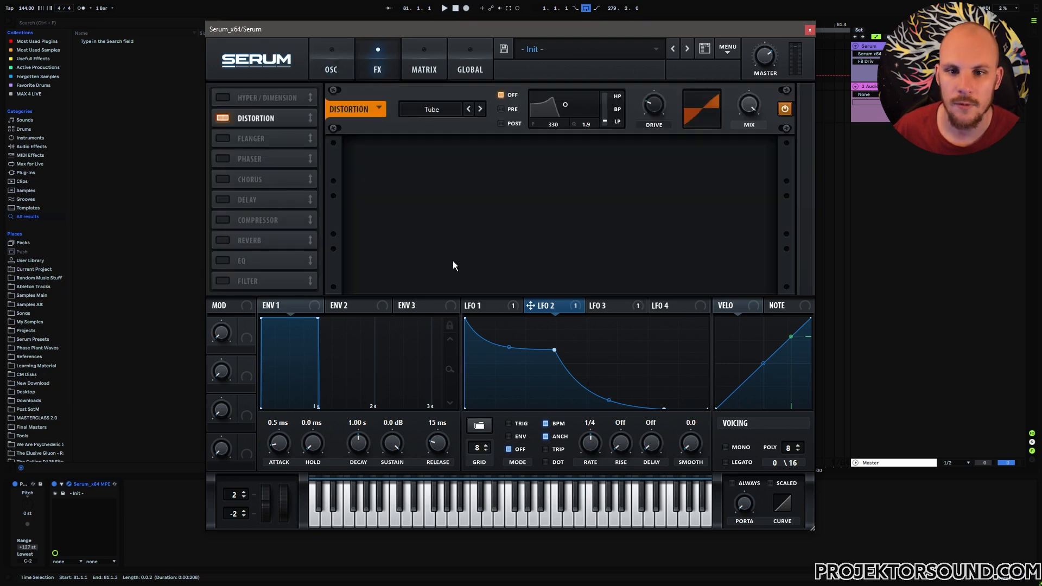
left_click(340, 64)
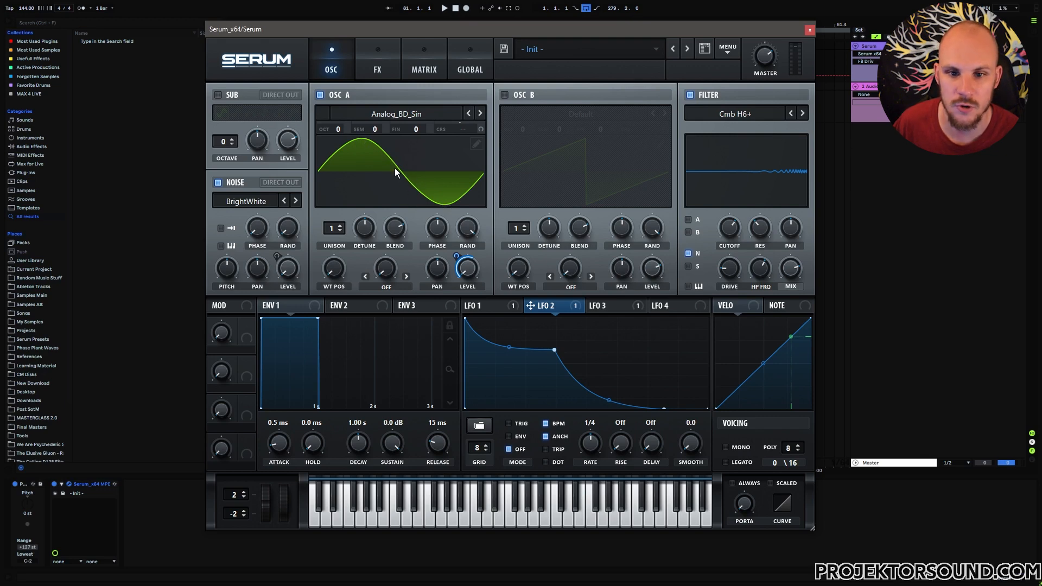
left_click(377, 66)
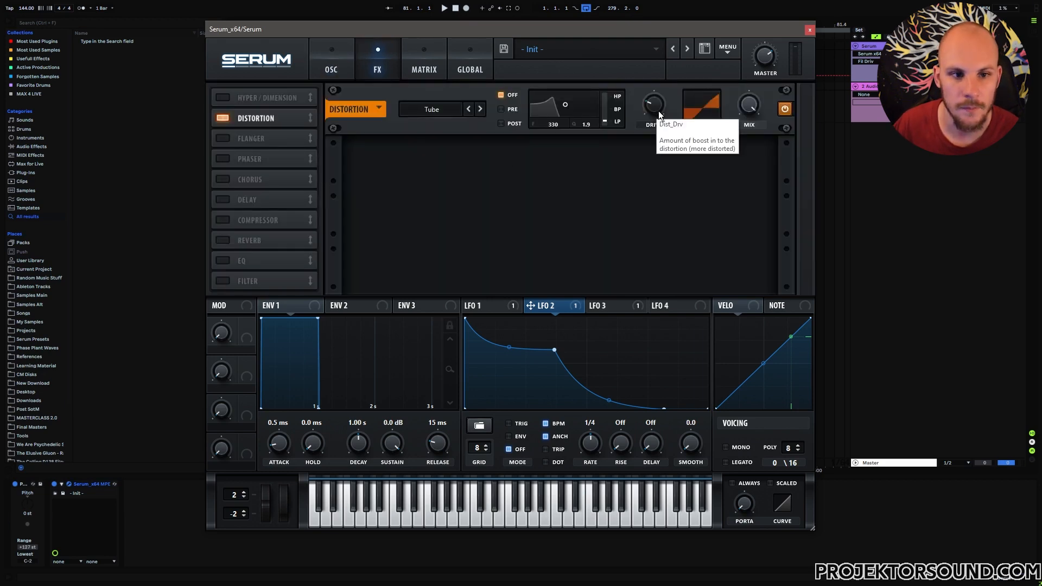
left_click_drag(659, 115, 661, 31)
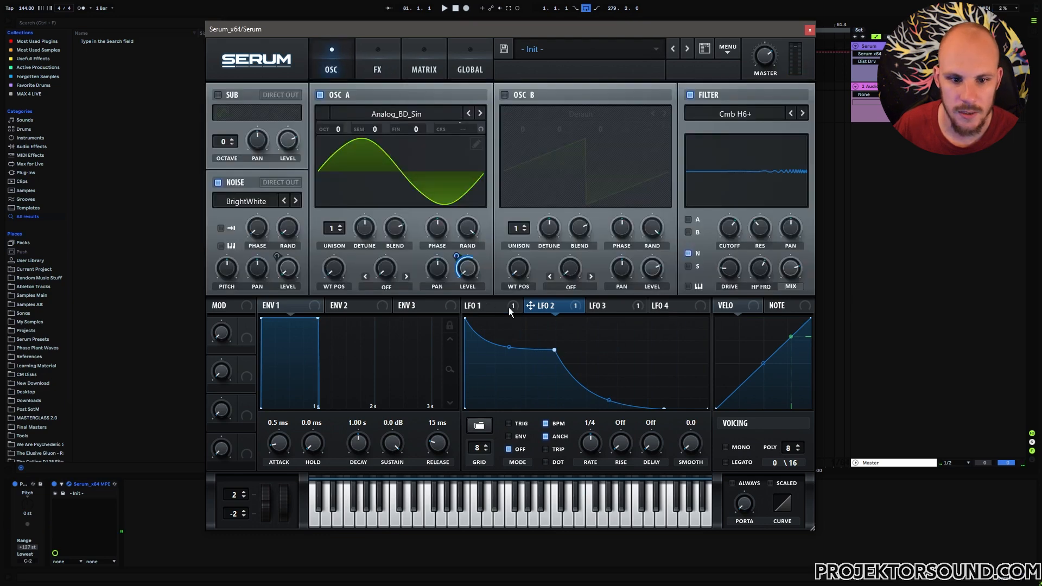
Set LFO 3's modulation amount on the noise level to 45
left_click(602, 306)
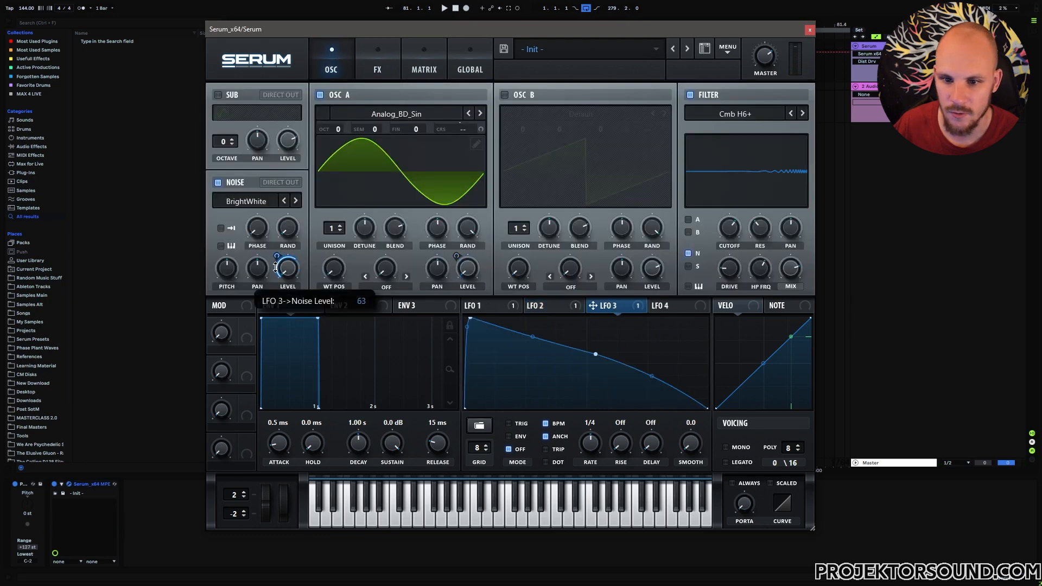
left_click_drag(275, 267, 270, 277)
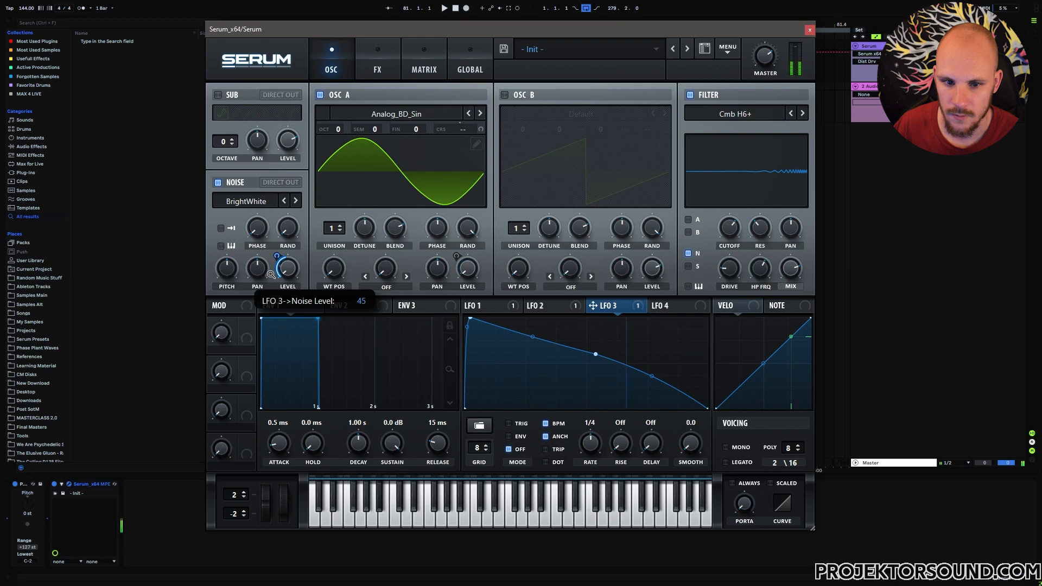
Shape LFO 4 as an extremely short spike that falls steeply from full to zero at the start of the cycle
left_click(671, 305)
left_click_drag(586, 320, 423, 310)
double_click(484, 387)
left_click_drag(484, 387, 471, 432)
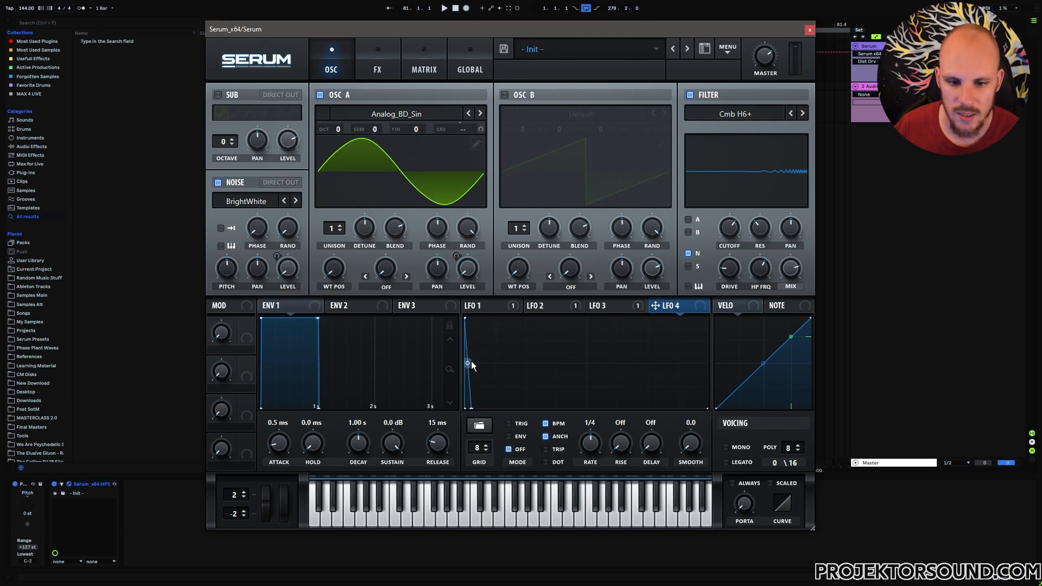
left_click_drag(467, 364, 465, 370)
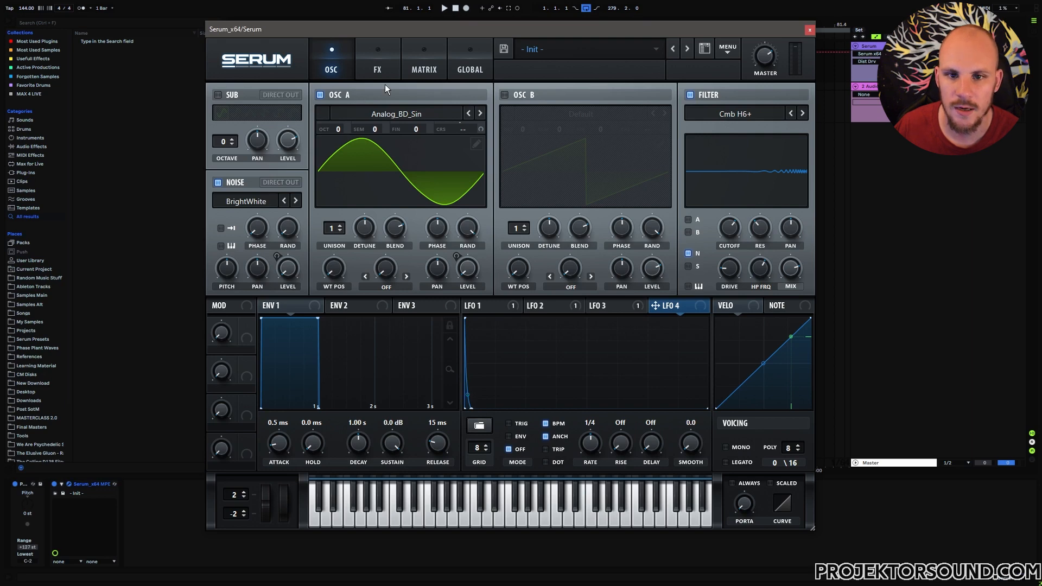
Route LFO 4 to Mast.Tun in the modulation matrix with a moderate positive amount
left_click(429, 71)
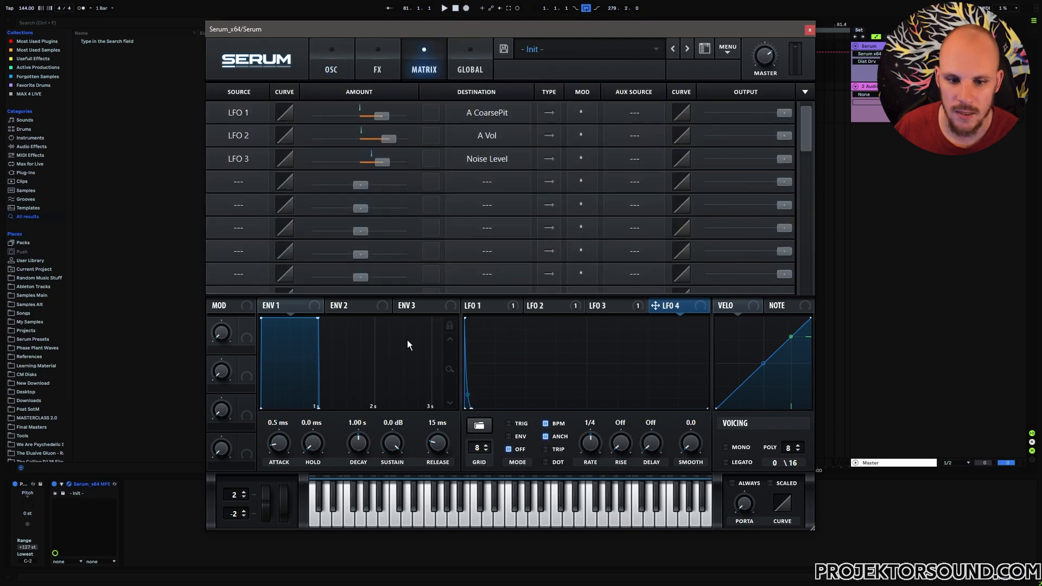
left_click(236, 184)
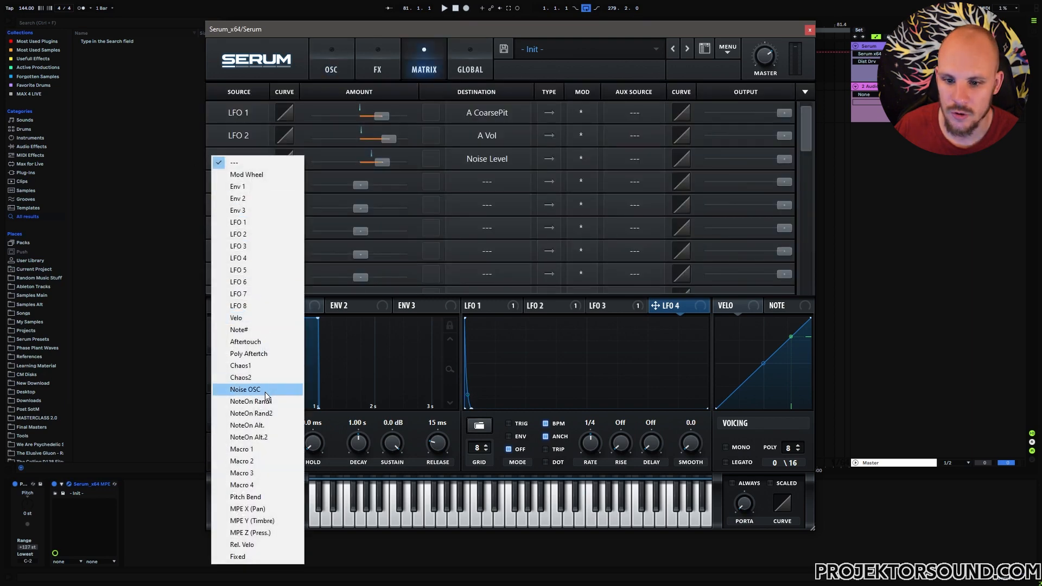
left_click(256, 258)
mouse_move(384, 188)
left_mouse_down()
mouse_move(367, 185)
mouse_move(382, 187)
left_mouse_up()
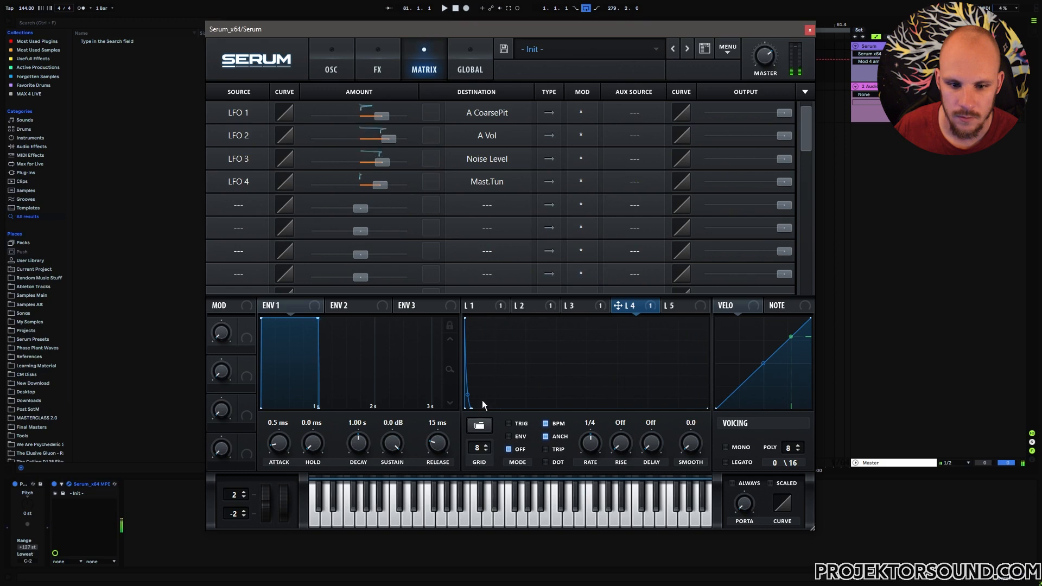
Make Macro 1 the auxiliary source of the LFO 4 master tuning modulation and adjust the macro
left_click(633, 183)
left_click(665, 448)
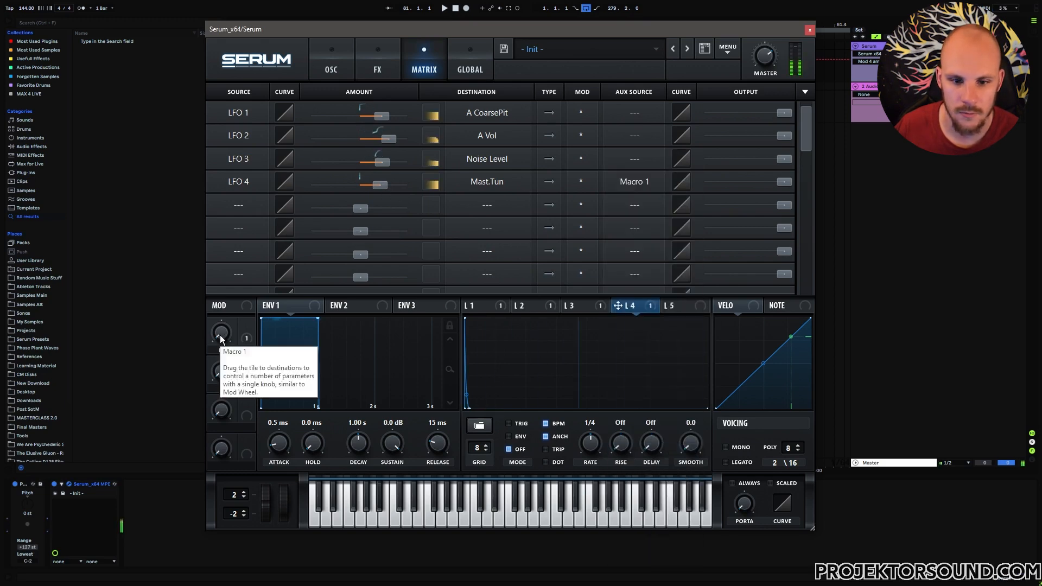
left_click_drag(221, 334, 254, 375)
Enable Hyper/Dimension after the distortion, raise the Dimension mix, and turn the Dimension size and Hyper mix down to minimum
left_click(377, 67)
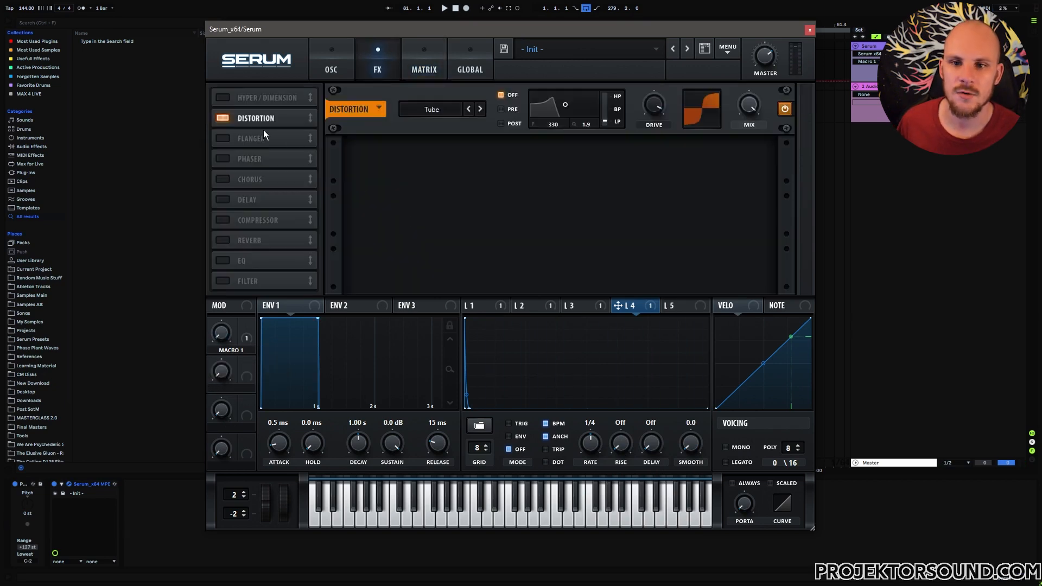
left_click(222, 98)
left_click_drag(259, 96, 288, 116)
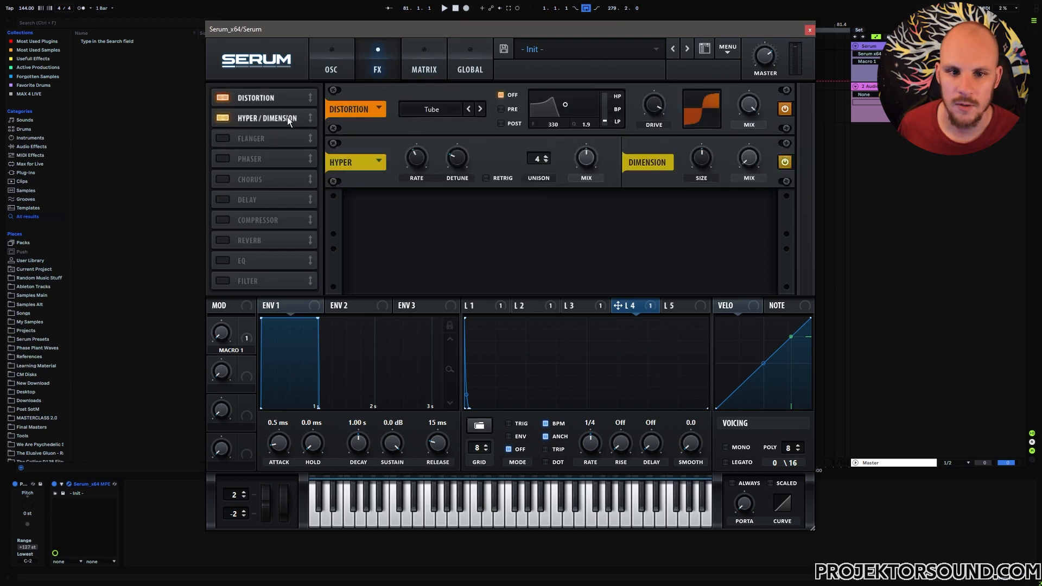
left_click_drag(745, 161, 759, 109)
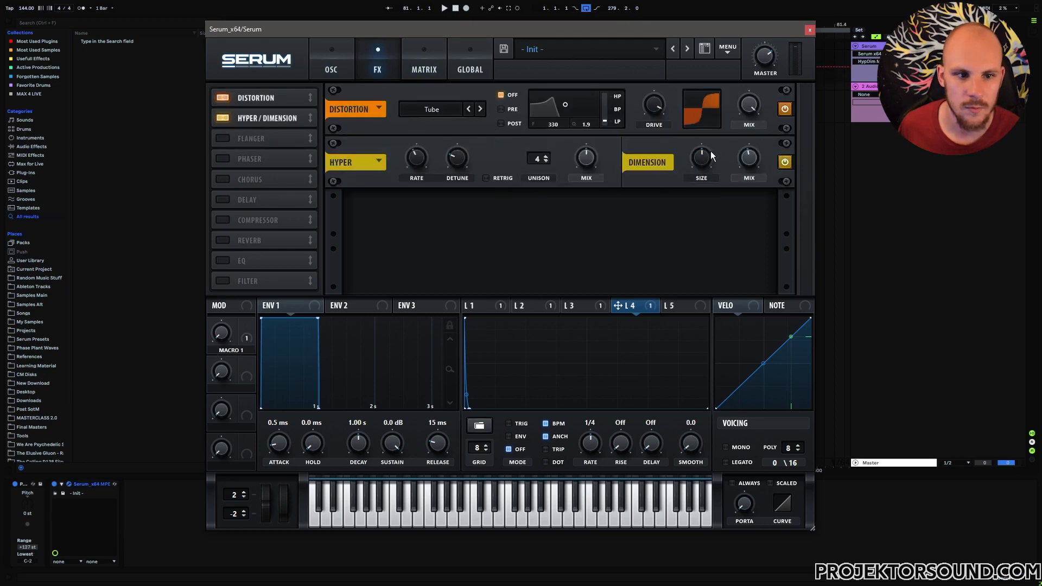
left_click_drag(705, 157, 697, 238)
left_click_drag(588, 159, 599, 294)
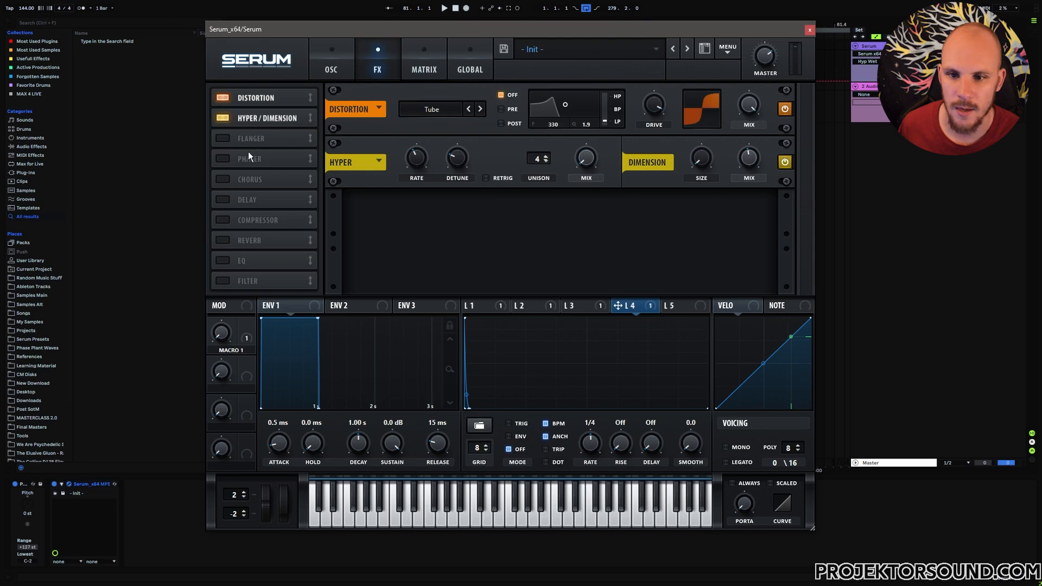
Enable the reverb and place it directly after Hyper/Dimension in the effects chain
left_click(223, 243)
left_click_drag(262, 243, 264, 132)
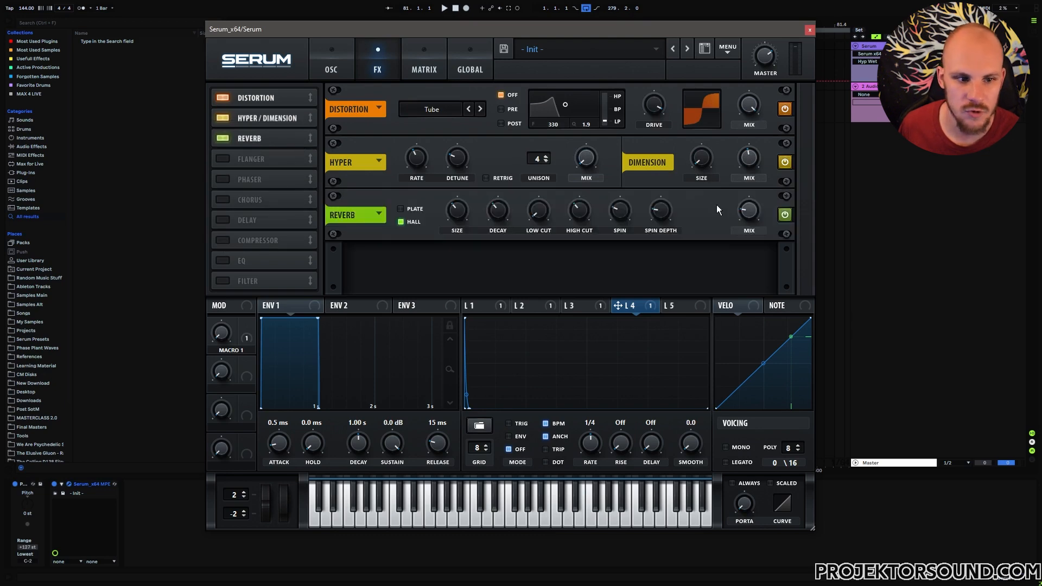
Shape LFO 5 with a rounded short attack and a bowed decay through a midpoint, and assign it to the reverb mix
left_click(678, 305)
left_click_drag(585, 320, 498, 319)
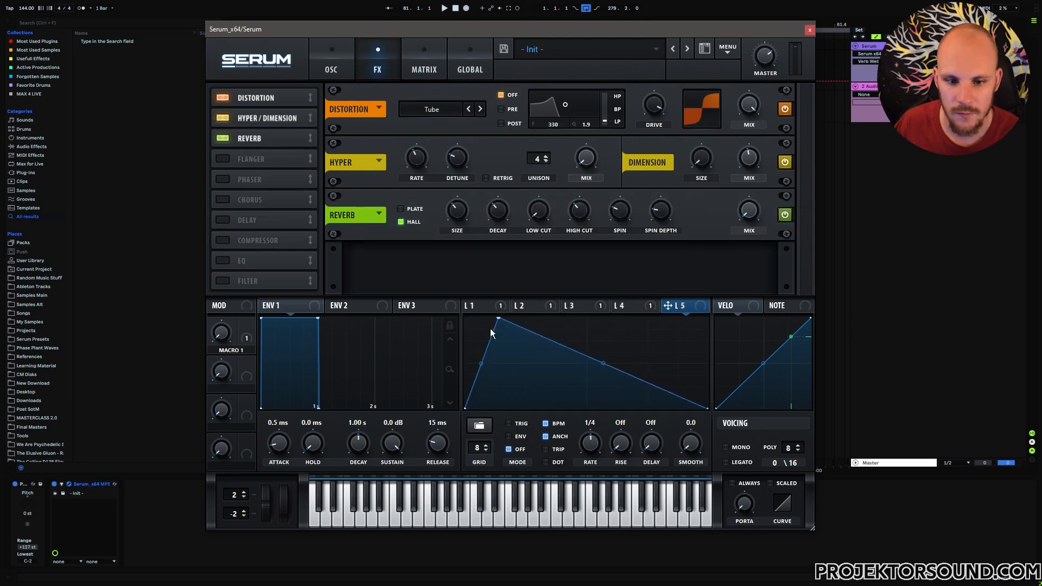
left_click_drag(480, 355, 480, 334)
double_click(613, 373)
left_click_drag(613, 373, 642, 404)
left_click_drag(570, 357, 569, 337)
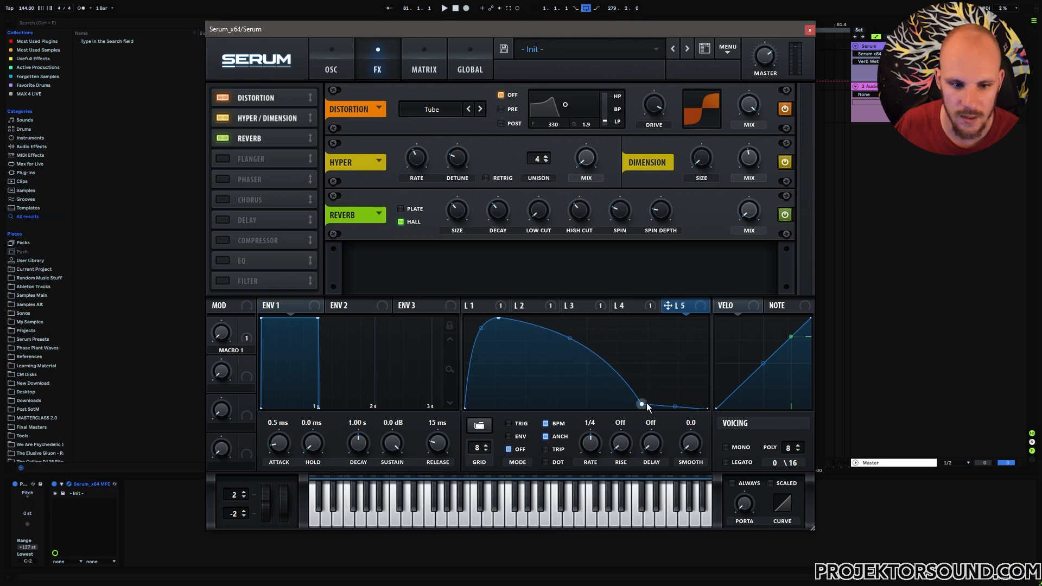
left_click_drag(643, 404, 672, 398)
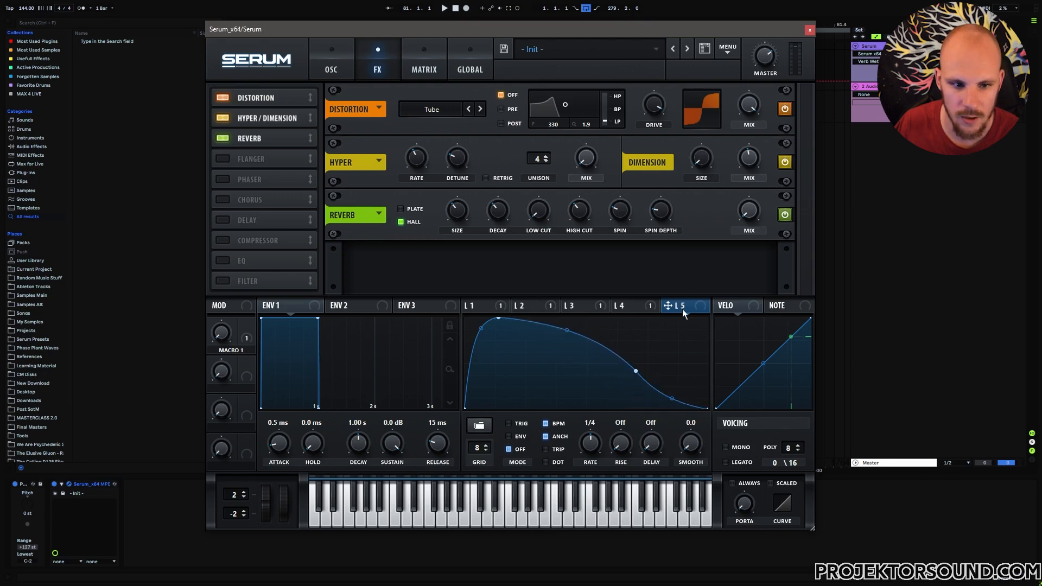
left_click_drag(752, 217, 752, 217)
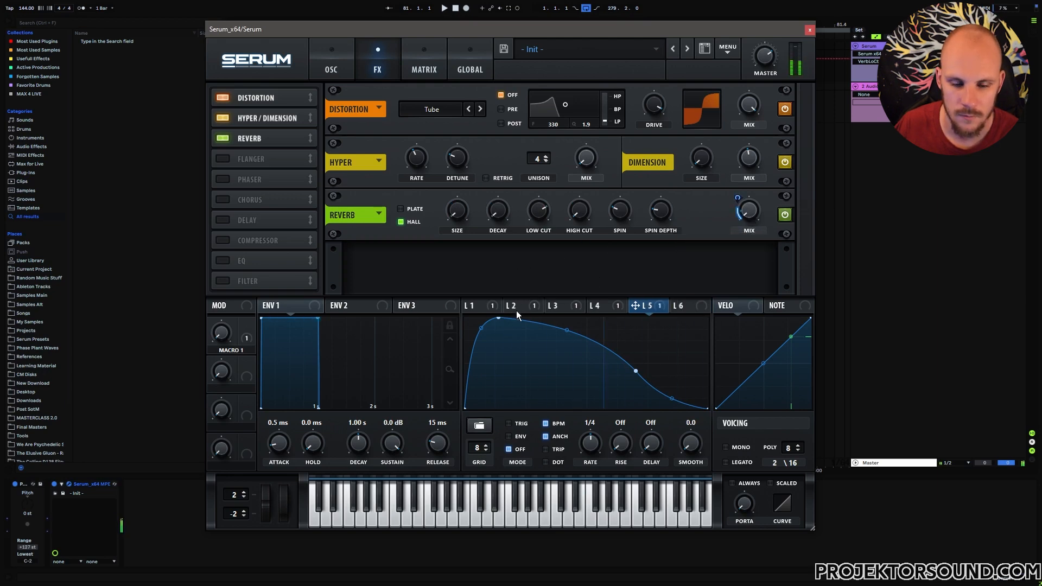
Enable the EQ, lower its high-shelf frequency and boost the high gain to about 6.1 dB
left_click(301, 262)
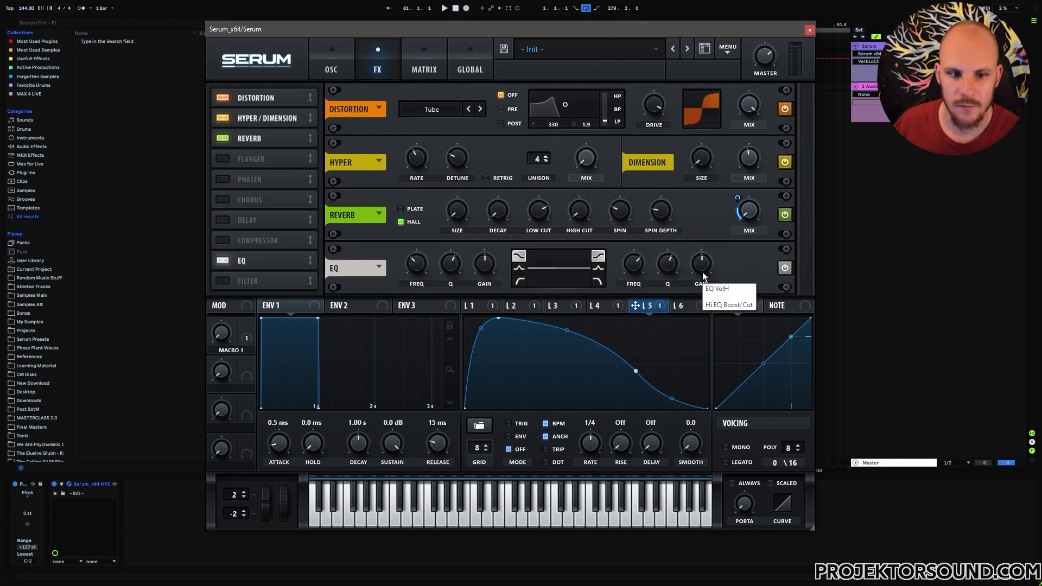
left_click_drag(639, 262, 710, 259)
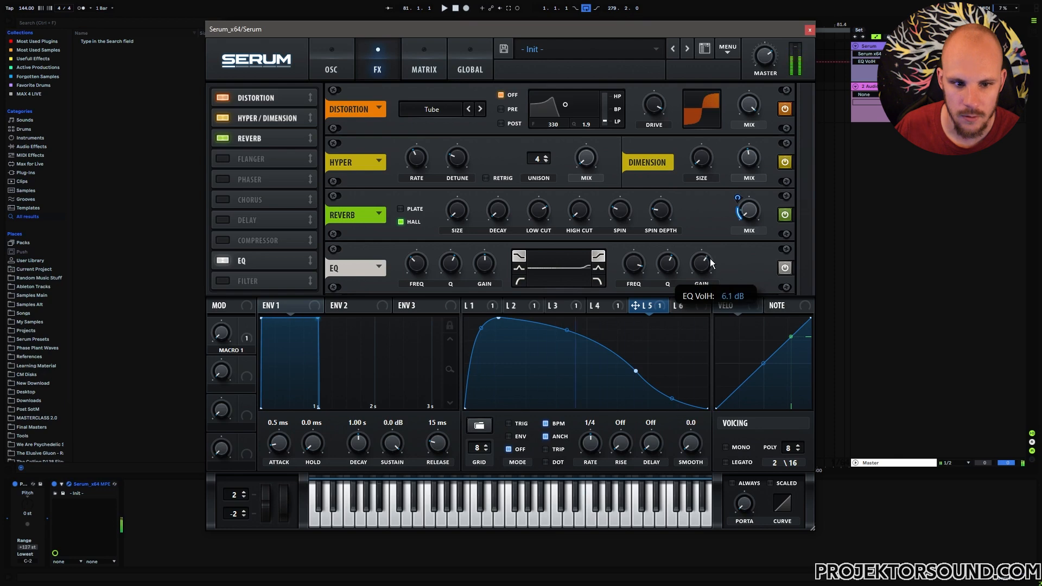
Shape LFO 6 as a short concave decay and assign it to the EQ's high gain with an amount of 37
left_click(692, 305)
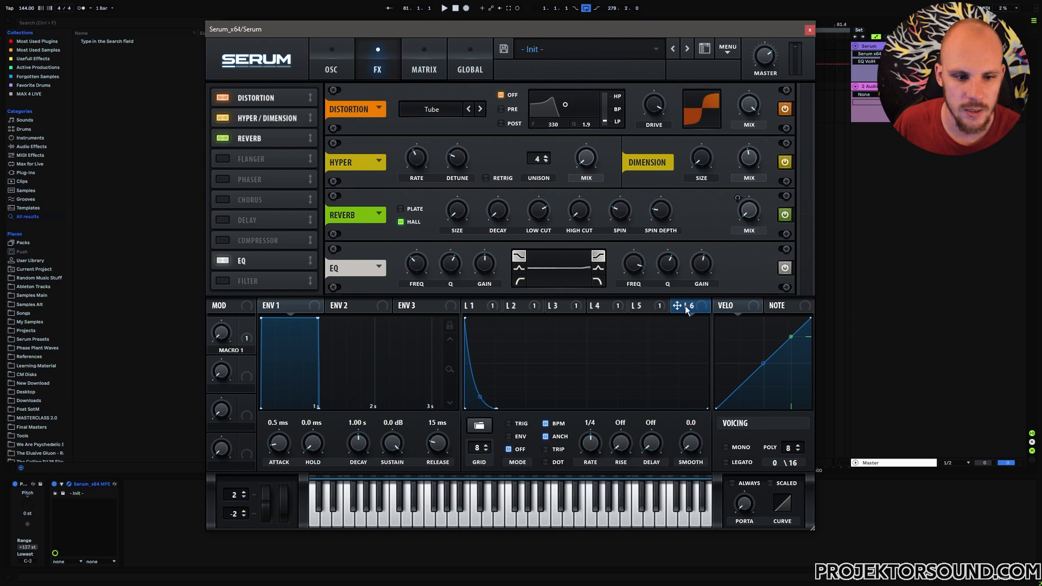
mouse_move(696, 265)
left_mouse_down()
mouse_move(695, 278)
mouse_move(695, 264)
left_mouse_up()
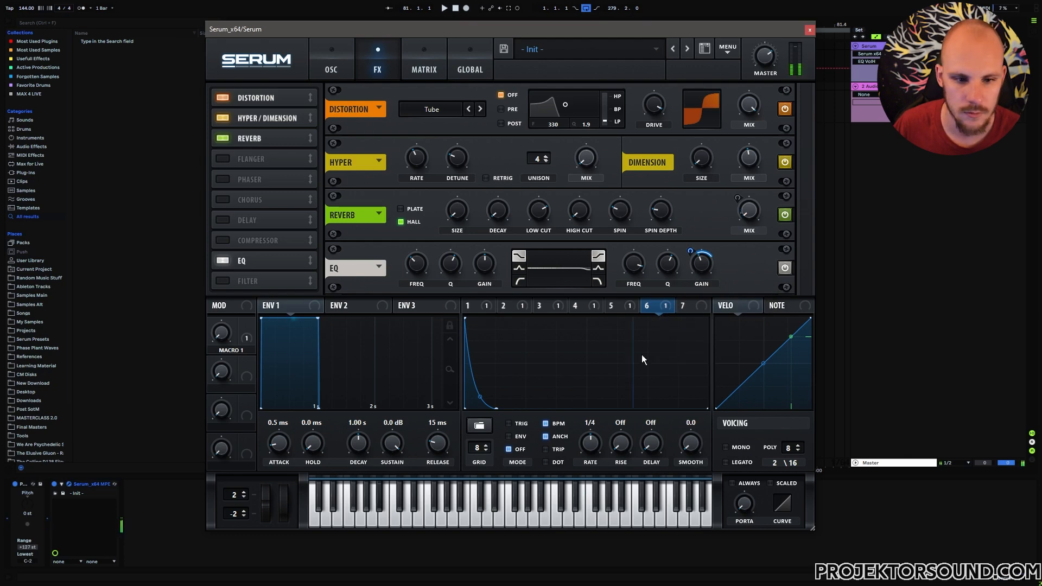
mouse_move(691, 256)
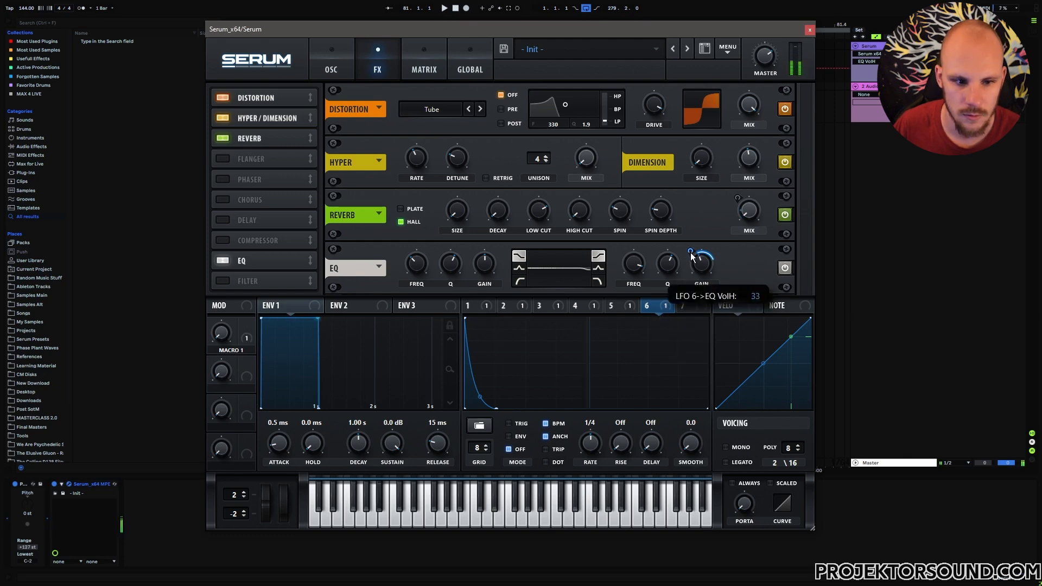
left_click_drag(691, 256, 691, 254)
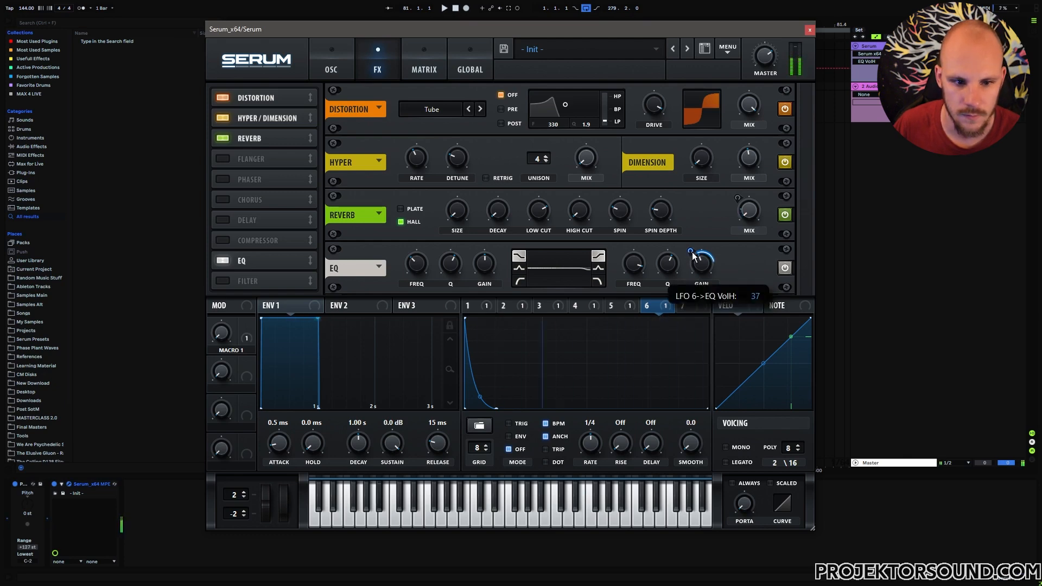
Assign LFO 6 to the EQ's high-band frequency with an amount of -7 and lower the high band's Q
left_click_drag(648, 306, 634, 266)
mouse_move(624, 251)
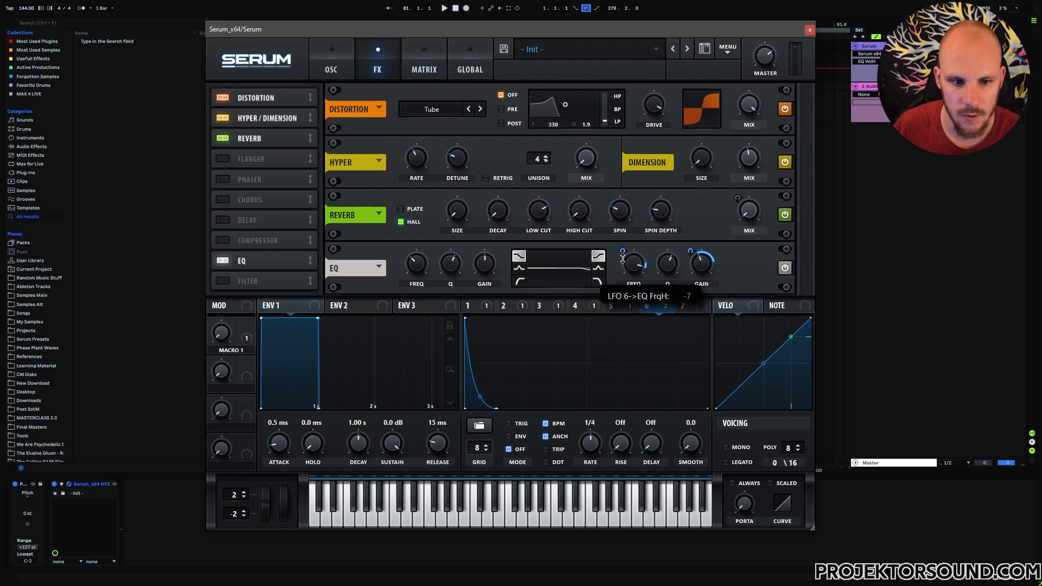
mouse_move(659, 309)
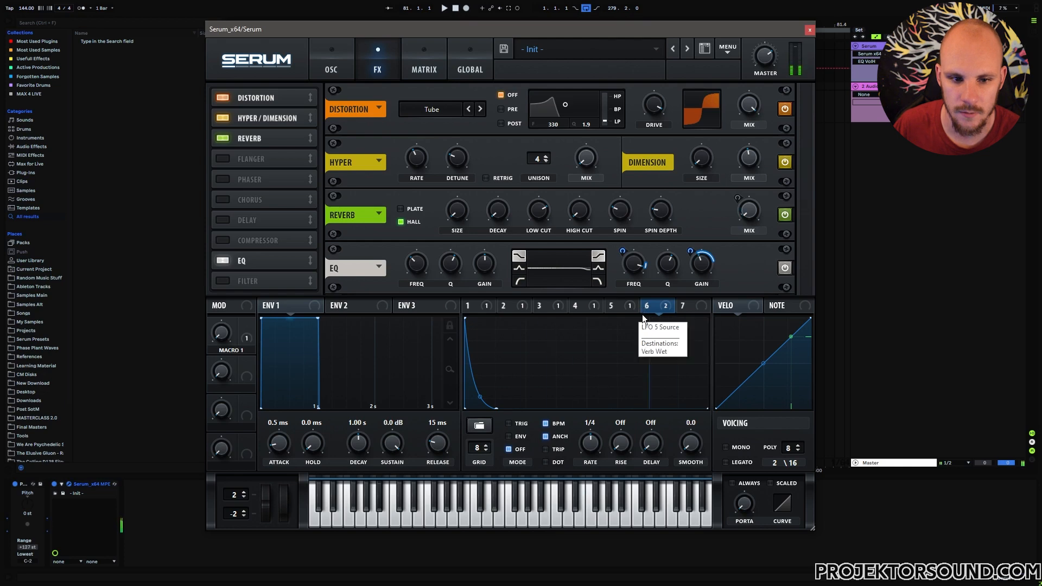
left_click_drag(676, 266, 663, 303)
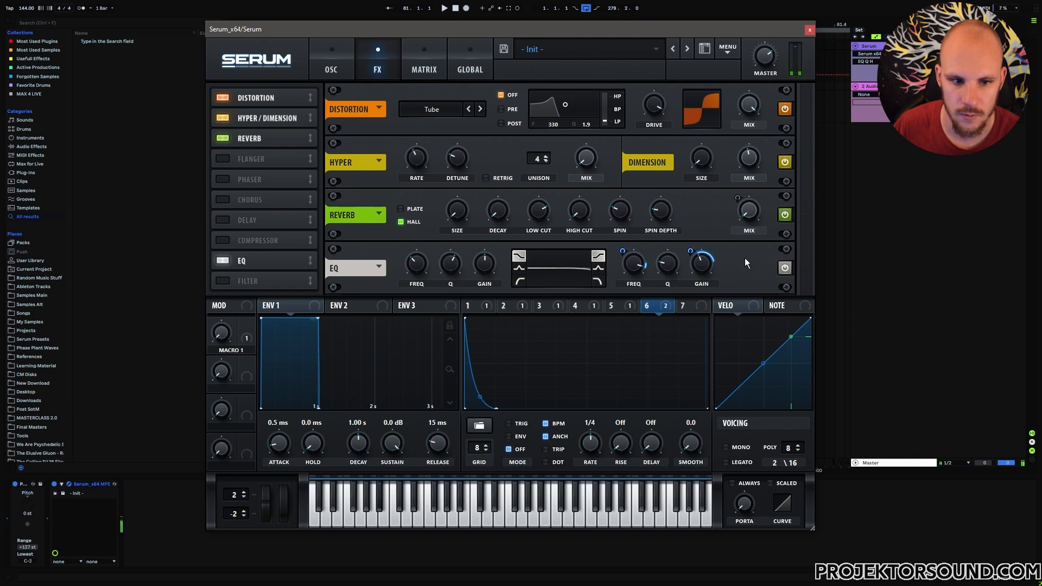
Add an EQ Eight after Serum, set its low-cut band to about 1.04 kHz and shape the highs around 10 kHz
key("ctrl+alt+p")
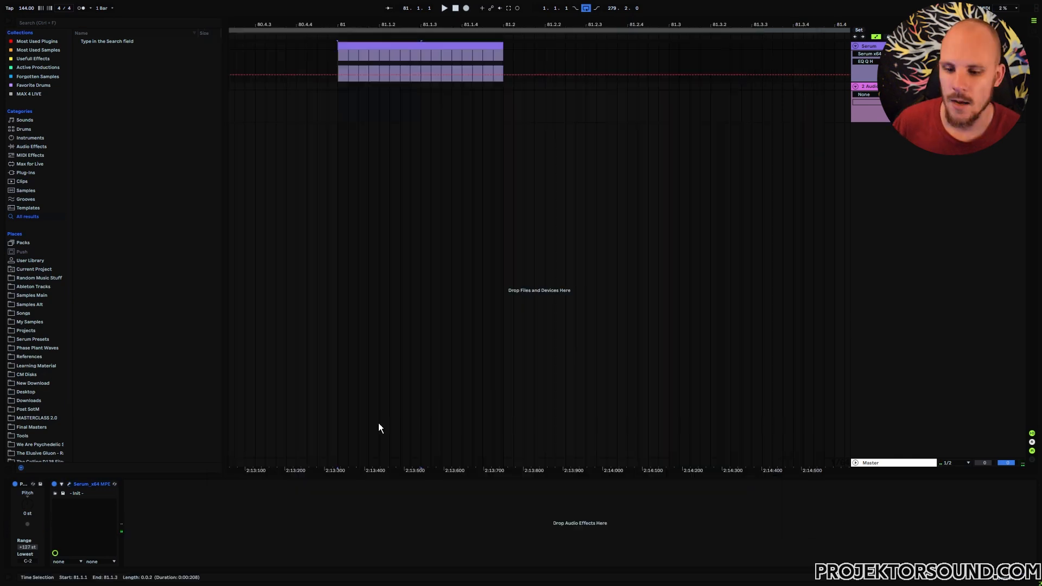
left_click(369, 525)
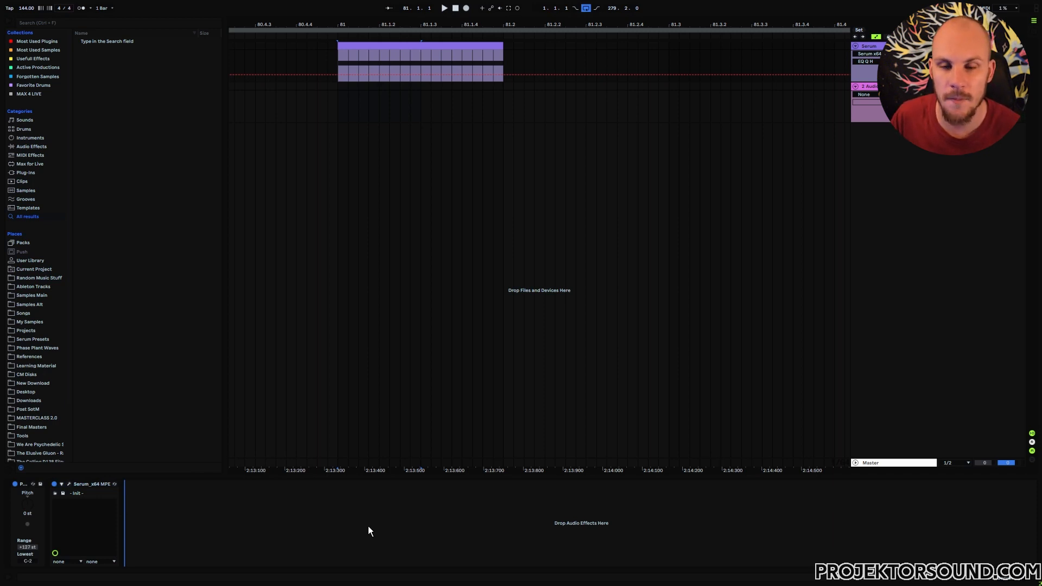
key("ctrl+z")
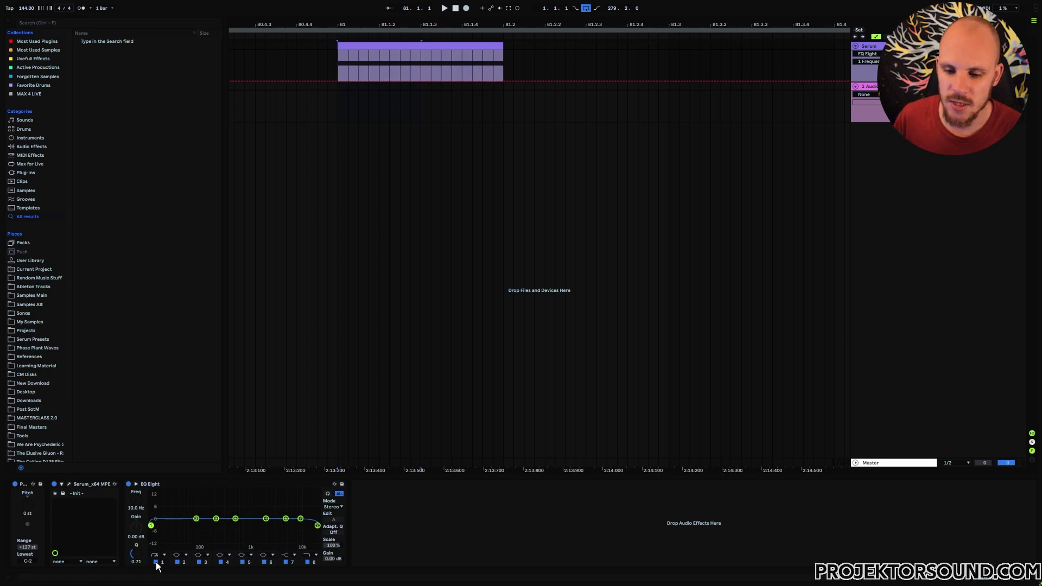
left_click_drag(136, 499, 135, 447)
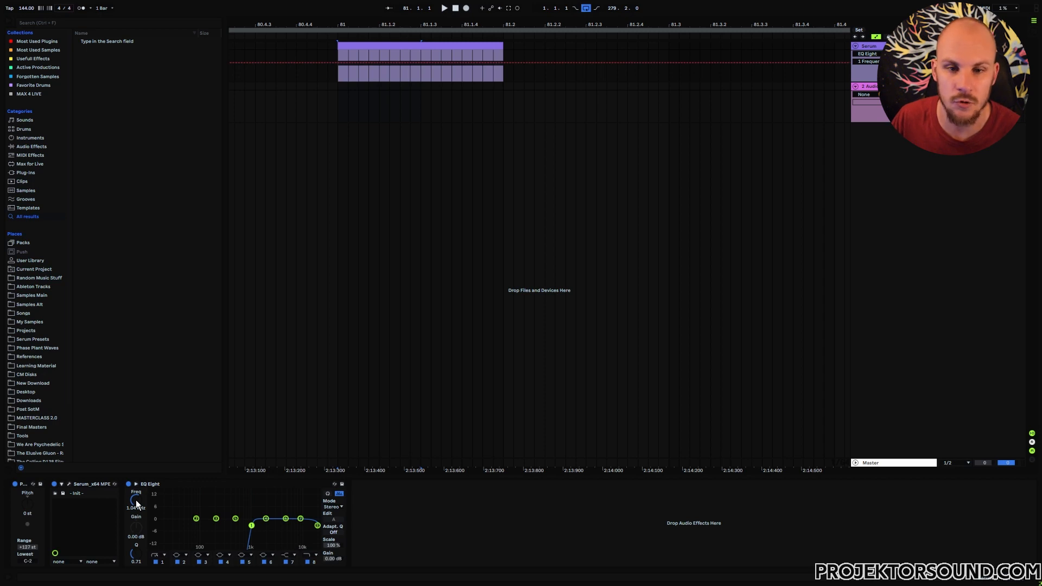
key("a")
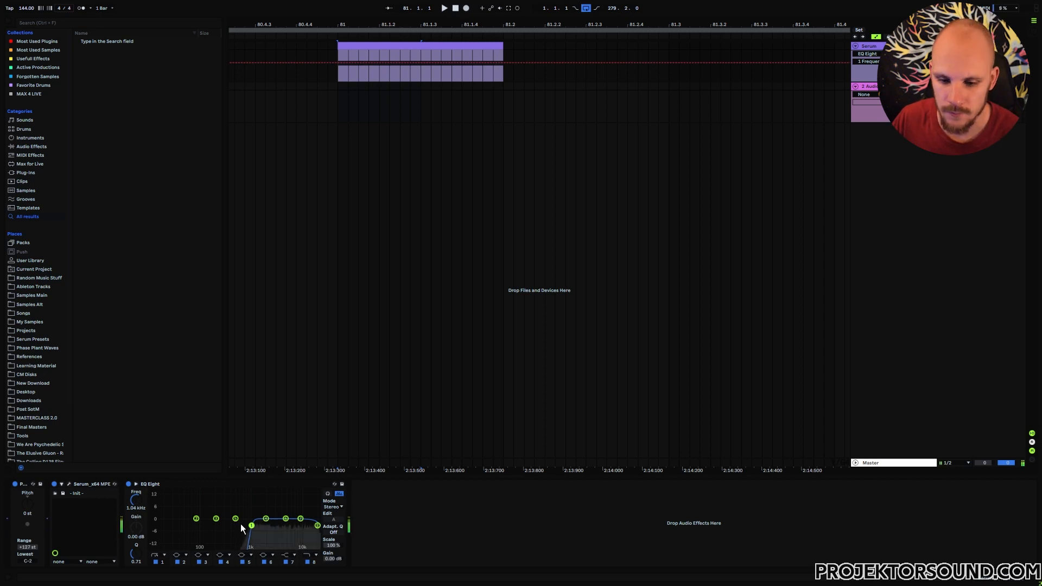
left_click_drag(251, 526, 300, 518)
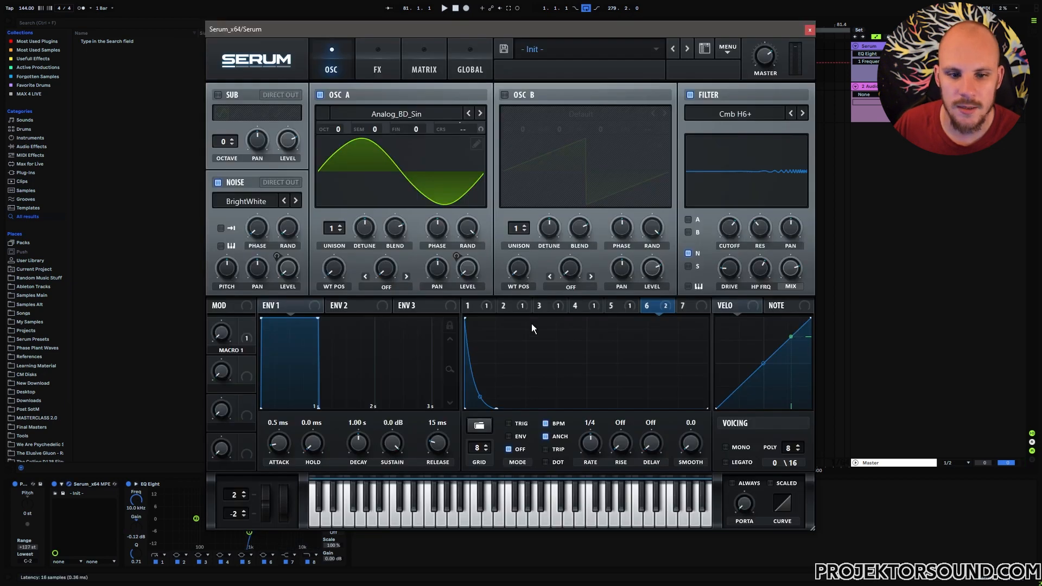
Lower LFO 2's midpoint, then move LFO 3's midpoint earlier and slightly lower and bow its final decay downward
left_click(519, 311)
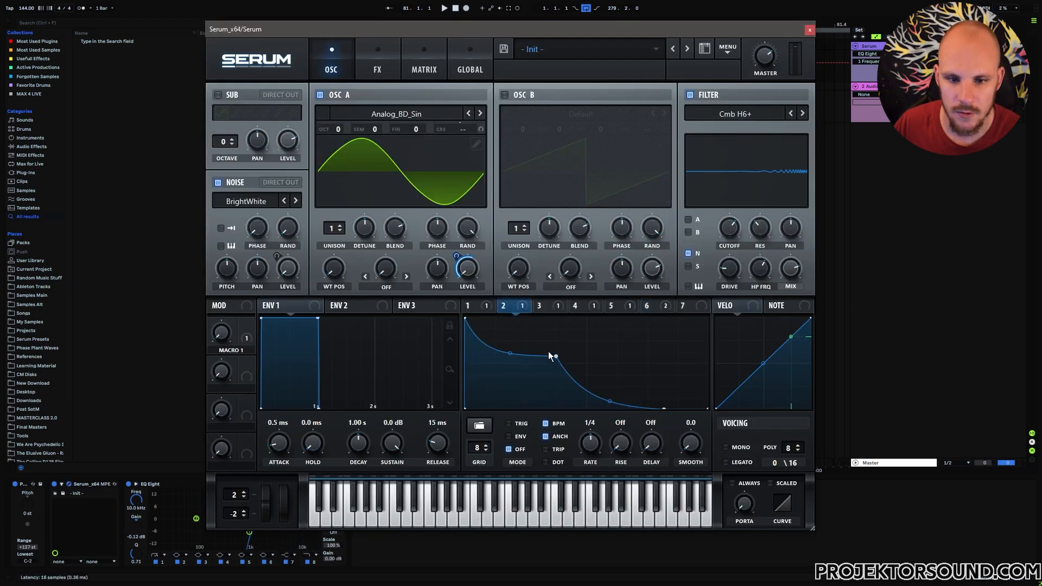
left_click_drag(556, 357, 556, 368)
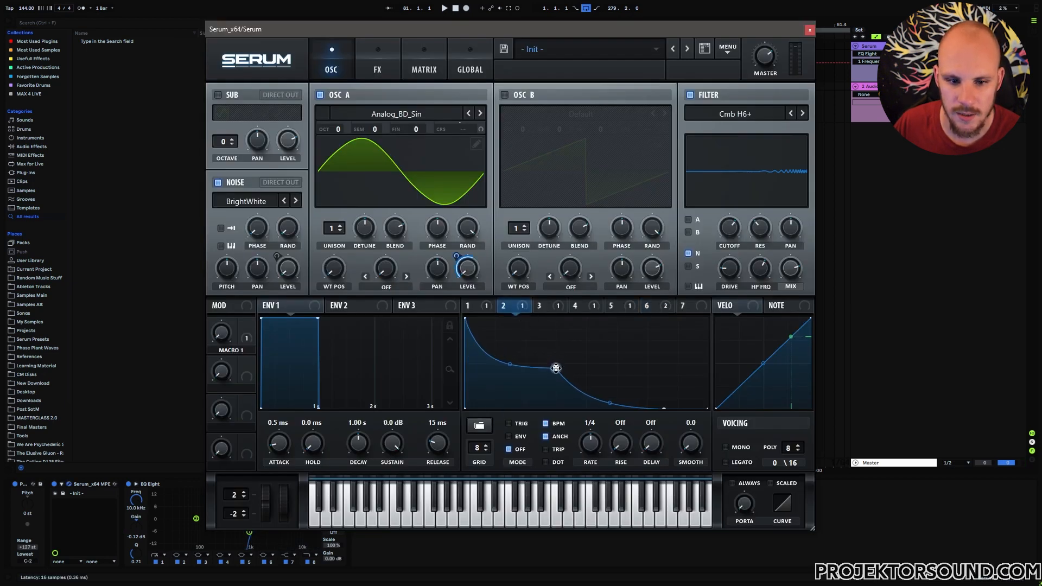
left_click(555, 308)
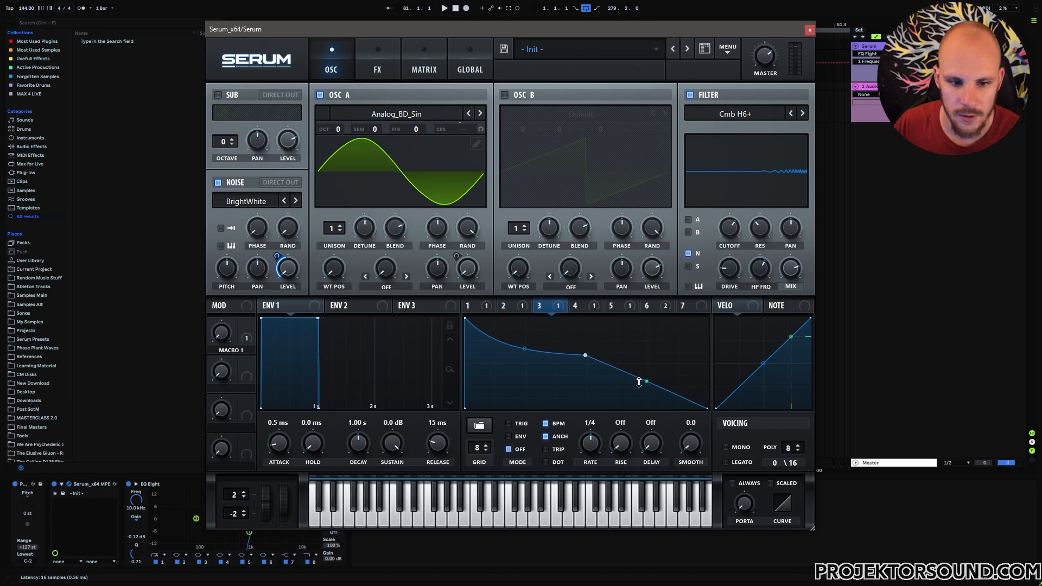
left_click_drag(585, 356, 547, 359)
left_click_drag(627, 384, 626, 392)
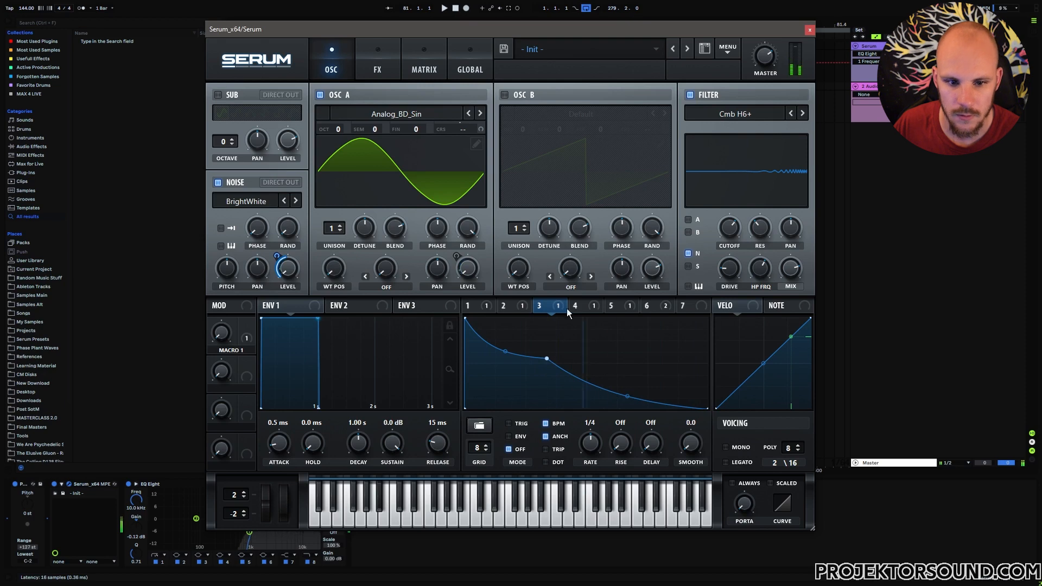
Bypass EQ Eight and fine-tune the amount of LFO 2 on oscillator A's level
key("ctrl+alt+p")
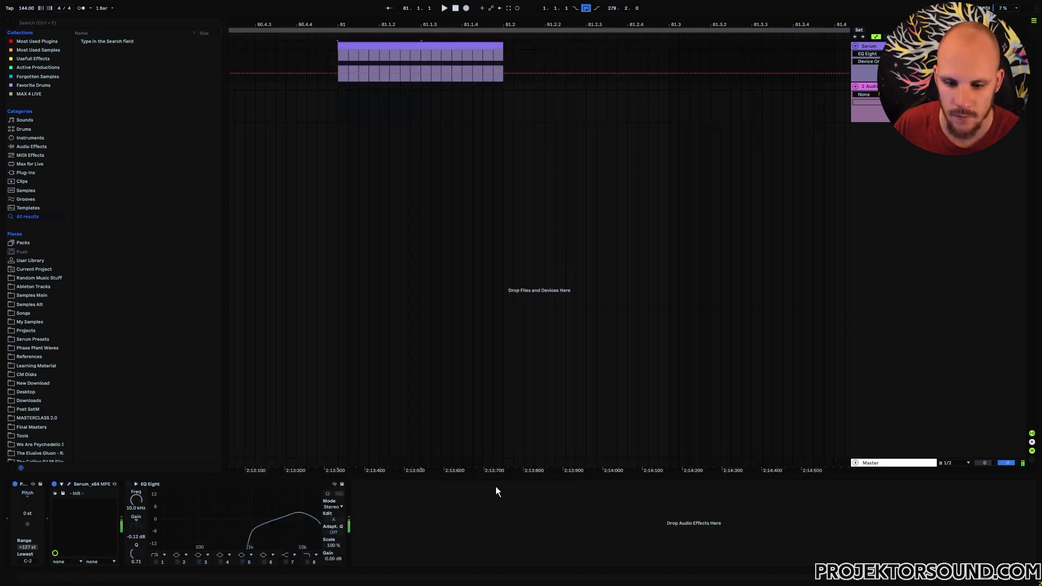
key("ctrl+alt+p")
left_click_drag(521, 305, 457, 258)
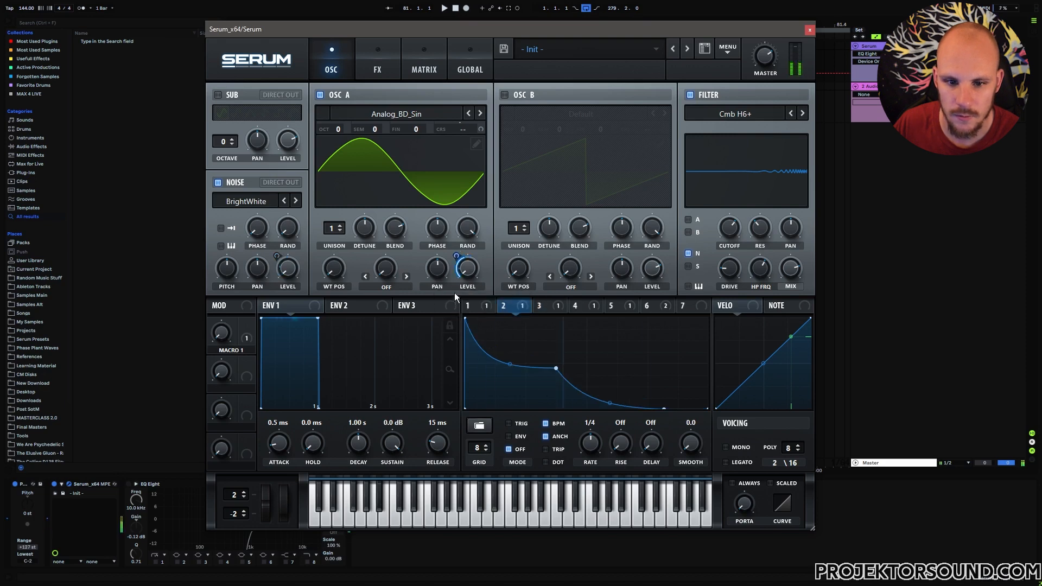
left_click_drag(458, 258, 460, 257)
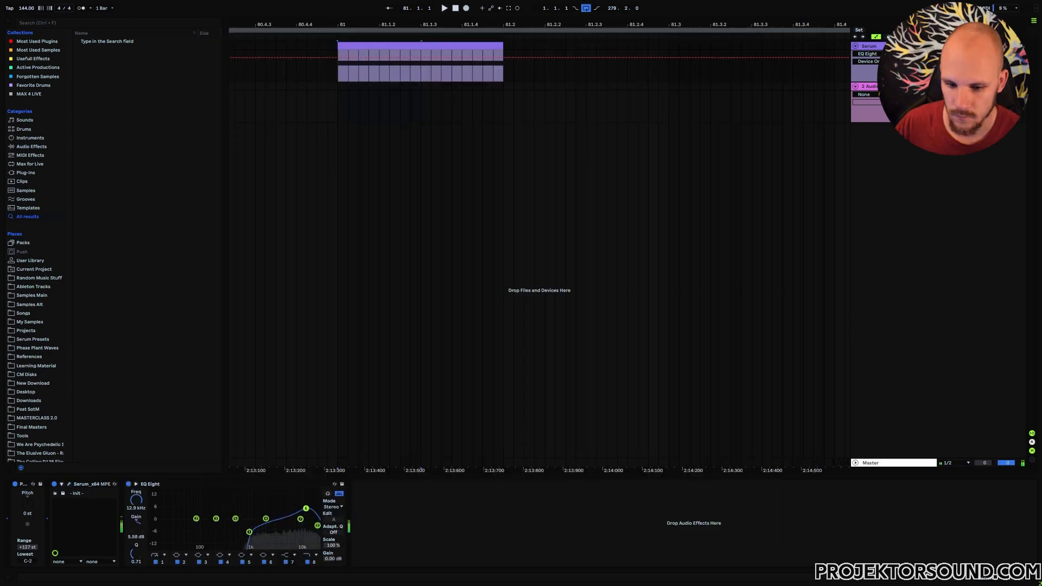
Reshape EQ Eight with the low cut at 100 Hz, an adjusted high end and a 3.10 dB cut at 1.90 kHz
left_click_drag(308, 509, 315, 525)
left_click_drag(249, 531, 200, 524)
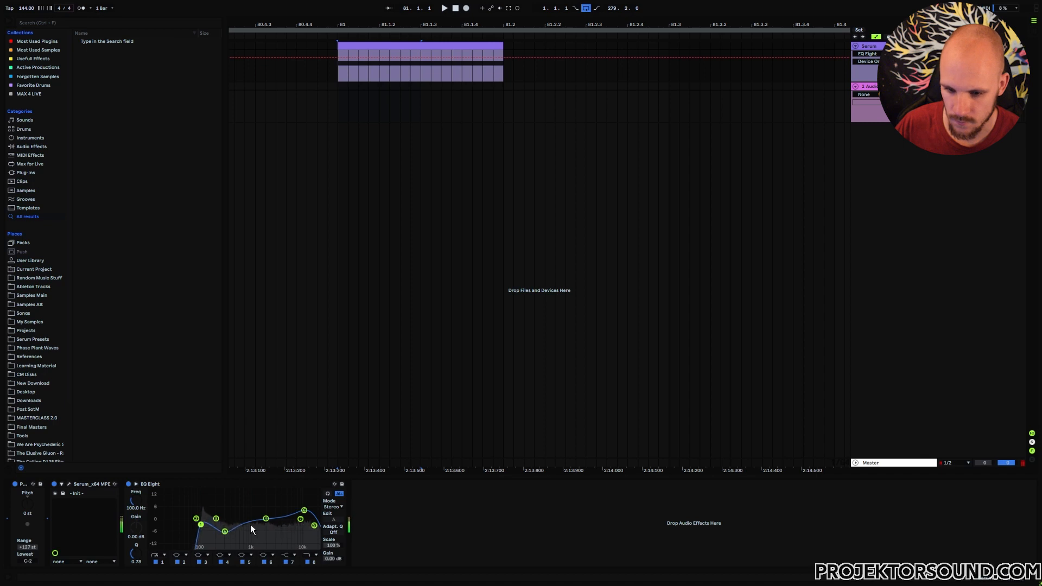
left_click_drag(266, 519, 264, 524)
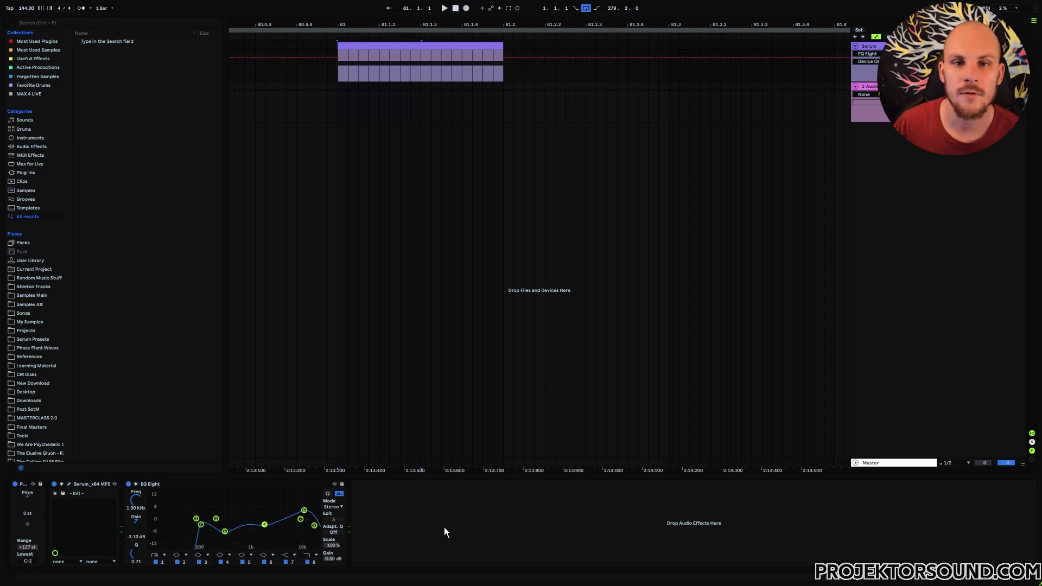
Record the hit onto the audio track, align and trim the clip to 81.1.1–81.2.1, and play it back
left_click(338, 86)
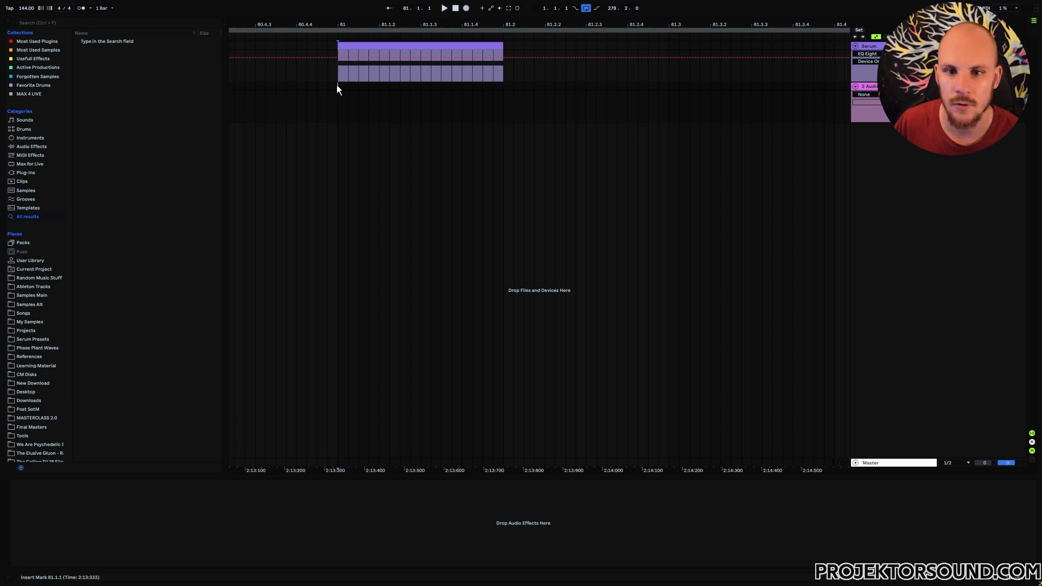
left_click(467, 10)
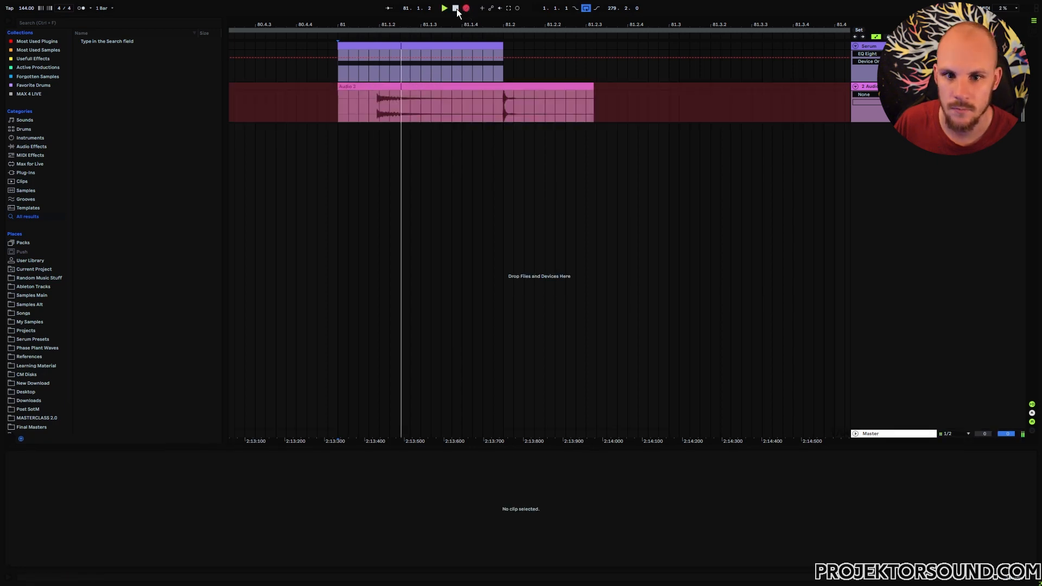
left_click(455, 9)
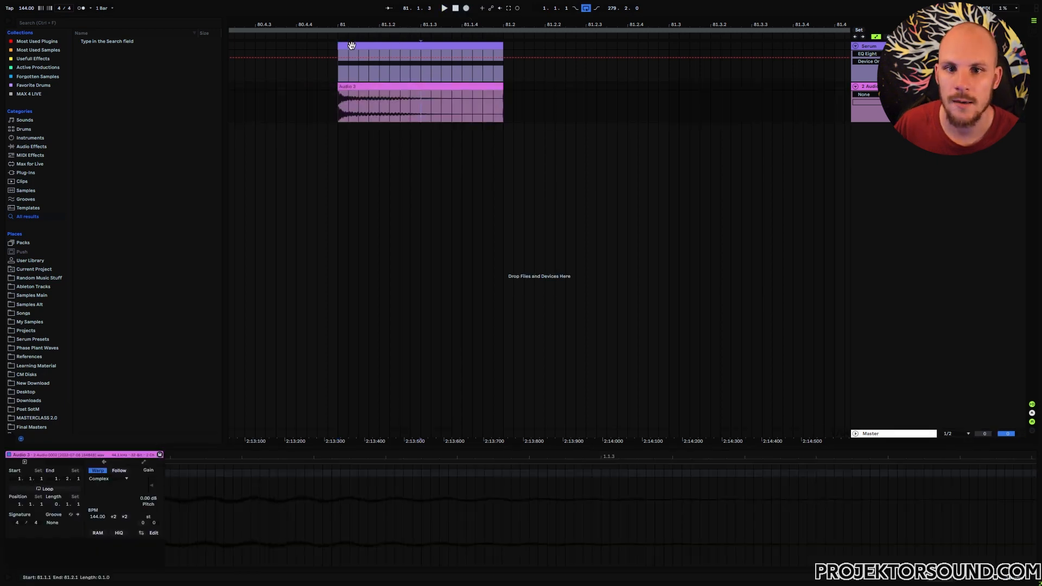
left_click_drag(344, 24, 345, 60)
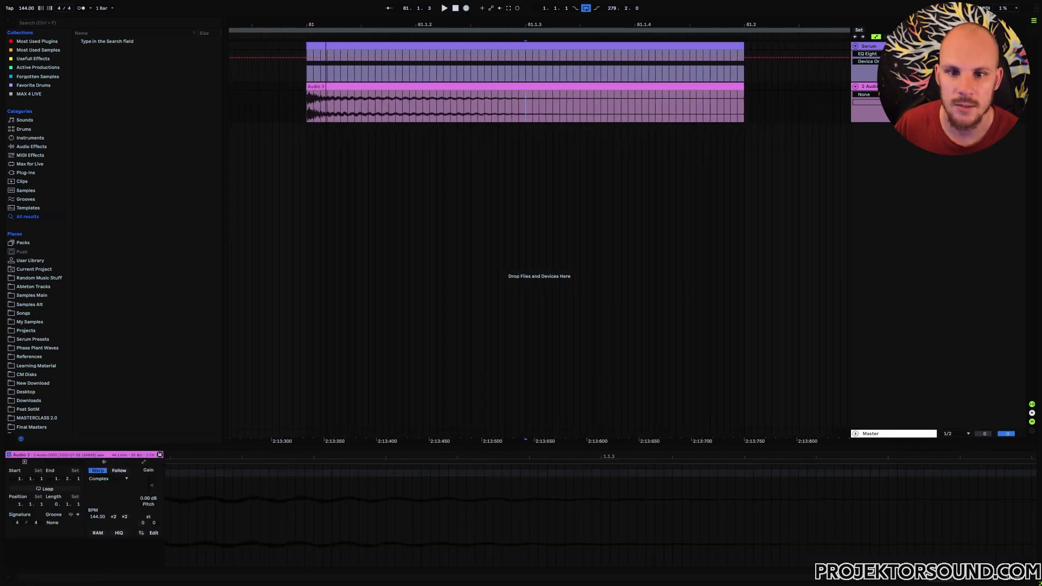
key("space")
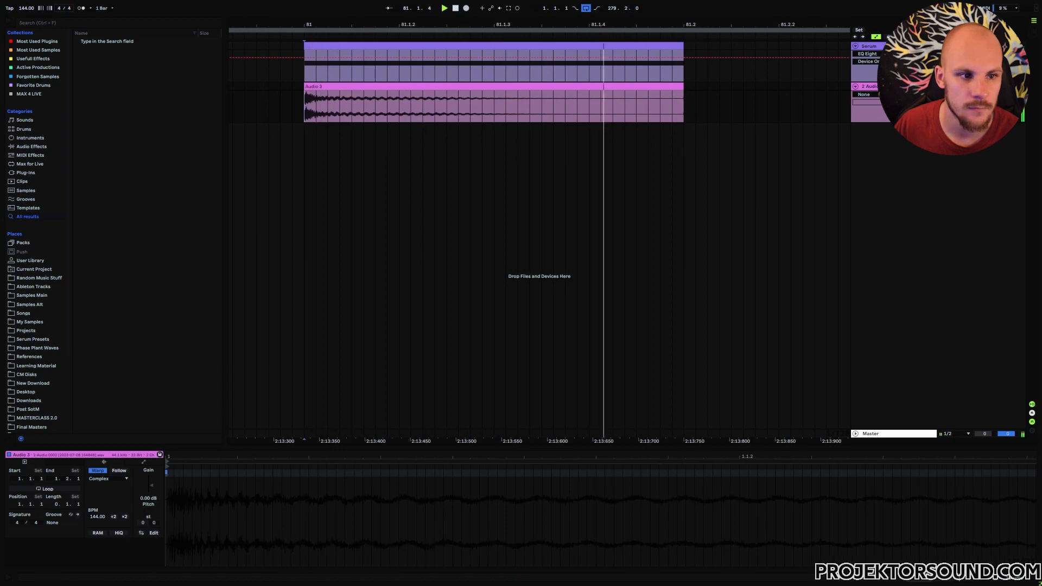
key("space")
key("space")
In a fresh Serum patch, turn off oscillator A and enable the noise oscillator with the BrightWhite sample
key("shift+Tab")
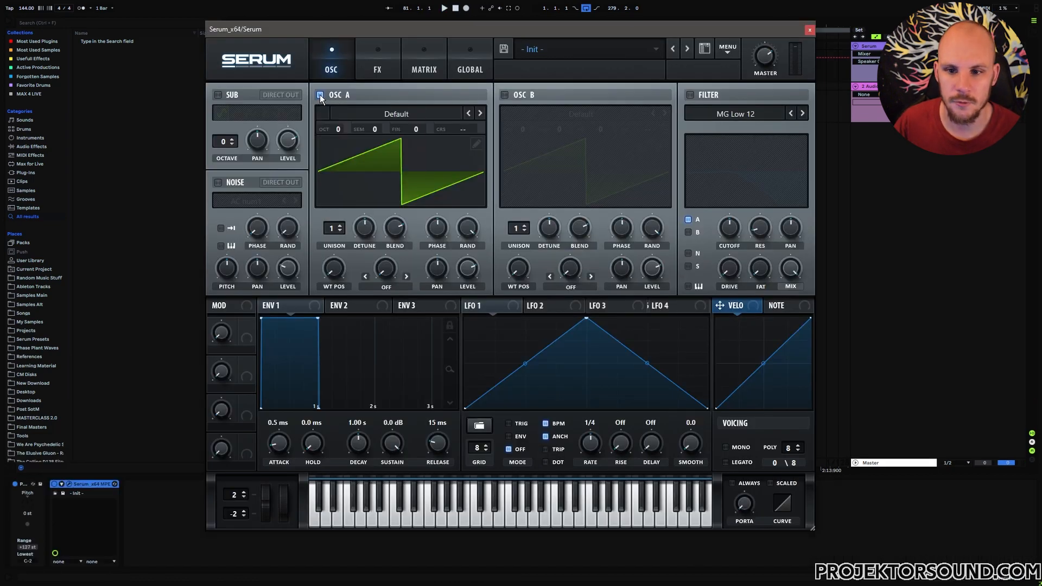
left_click(321, 95)
left_click(217, 182)
left_click(237, 199)
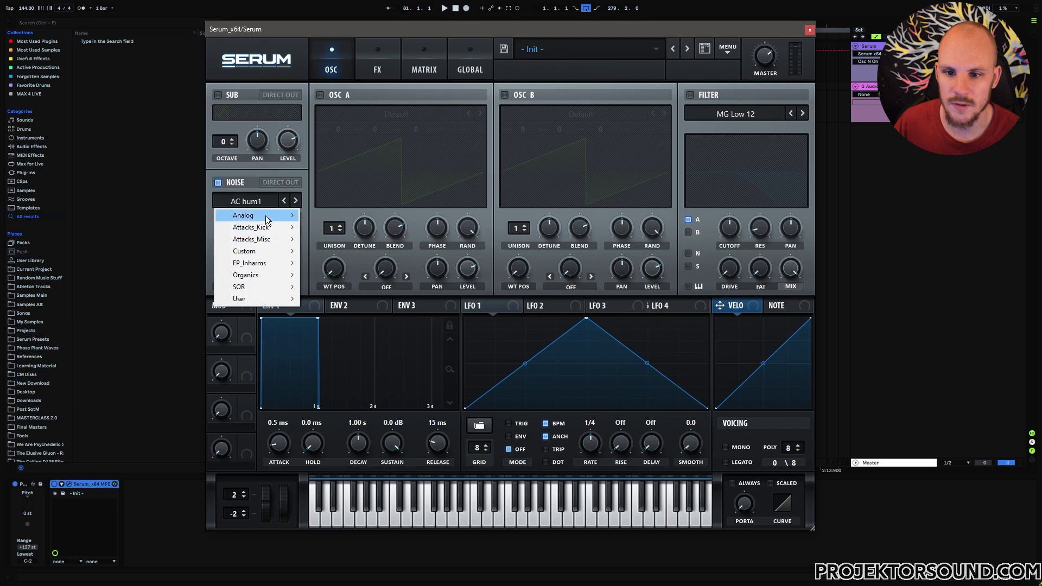
mouse_move(265, 216)
left_click(356, 263)
Enable the filter with the Flg - type and route only the noise oscillator through it
left_click(689, 94)
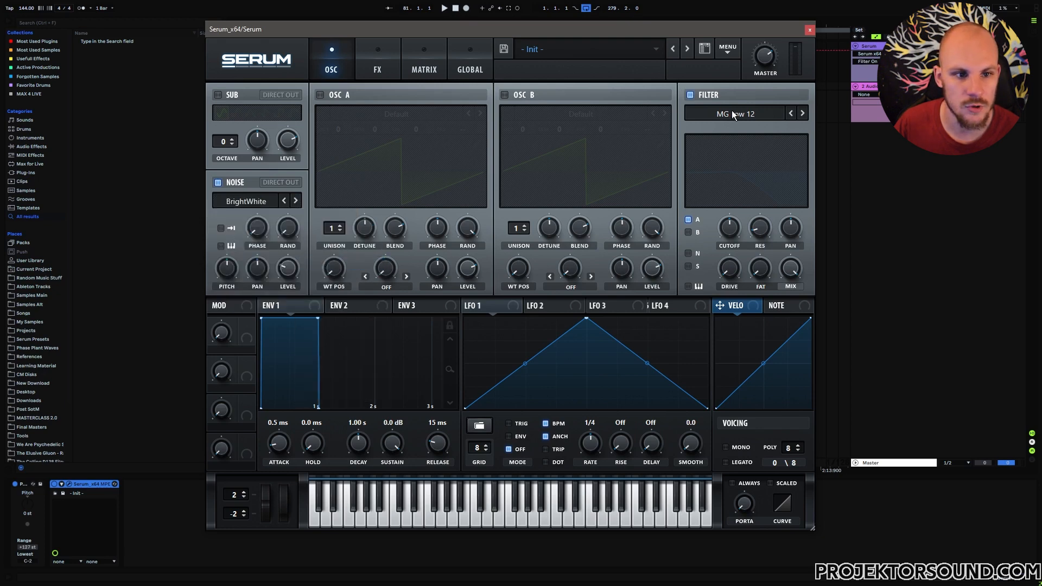
left_click(731, 113)
mouse_move(728, 151)
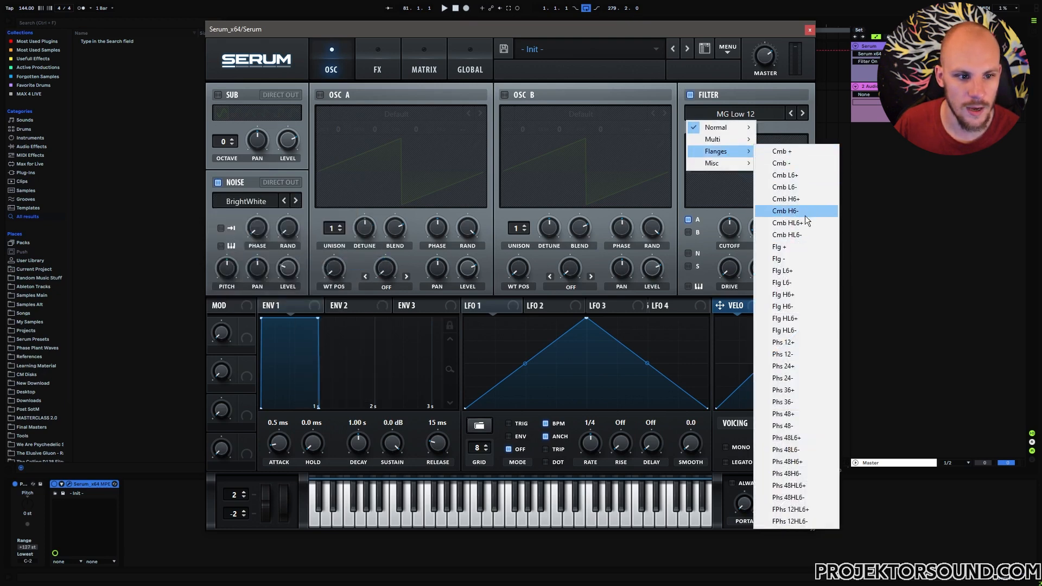
left_click(800, 259)
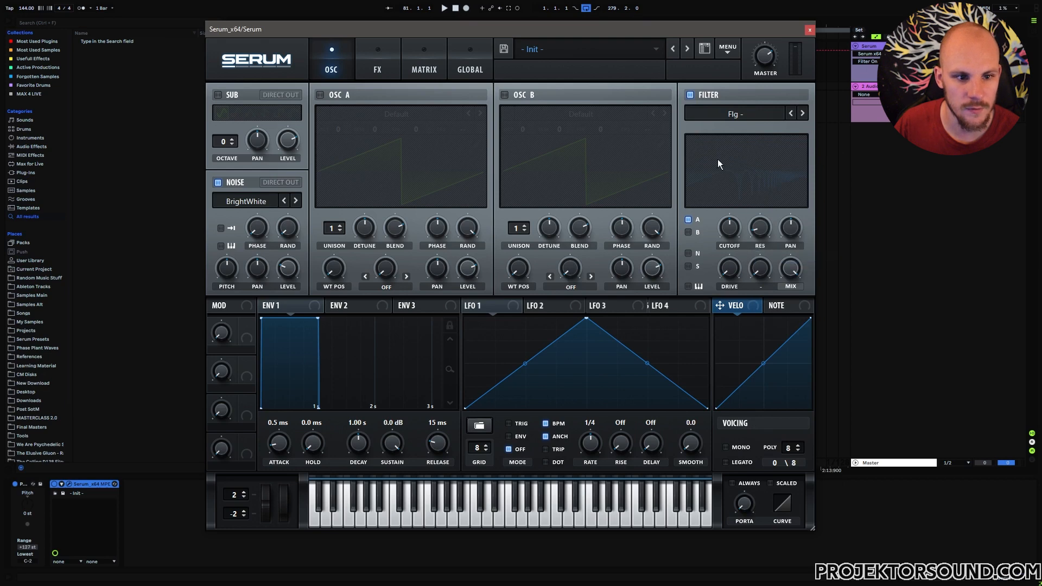
left_click(688, 253)
left_click(688, 220)
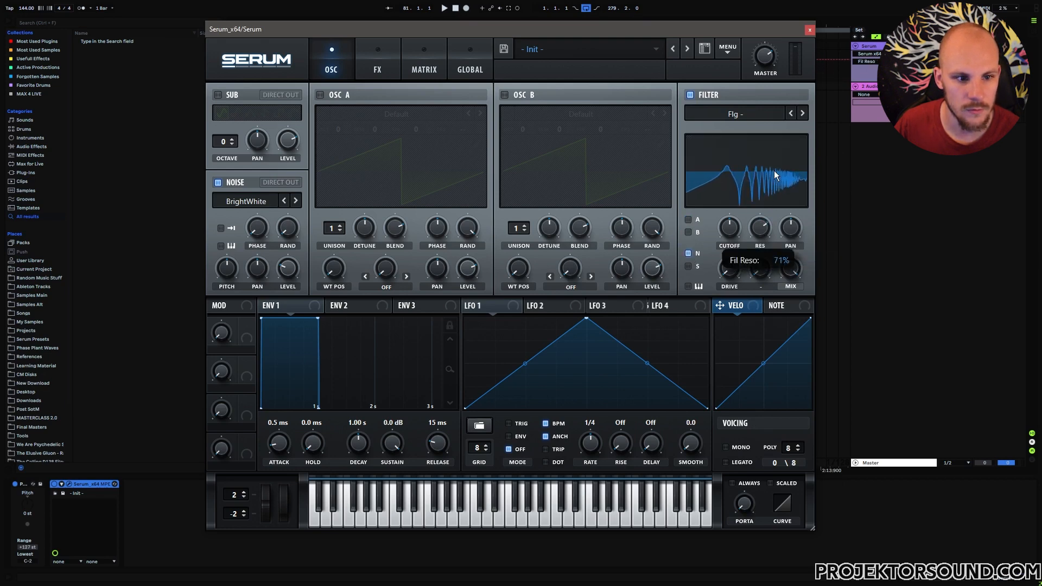
Raise the flanger filter's resonance, tune its cutoff and reduce its mix
left_click_drag(725, 238, 735, 221)
left_click_drag(792, 271, 789, 294)
left_click_drag(729, 229, 725, 239)
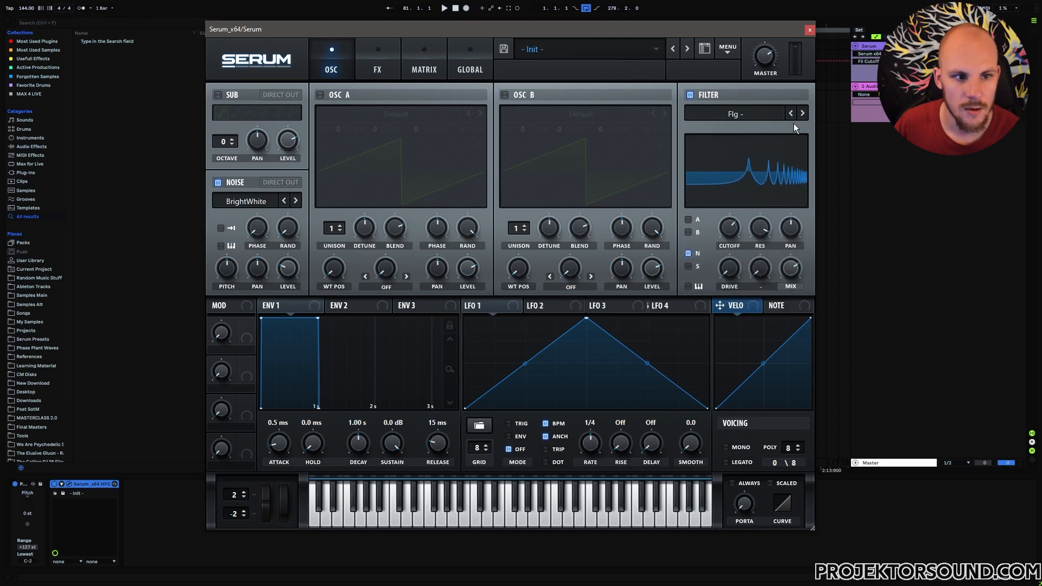
Switch the filter to Flg H6+, raise its high-pass frequency and adjust the drive and noise level
left_click(802, 113)
left_click(803, 113)
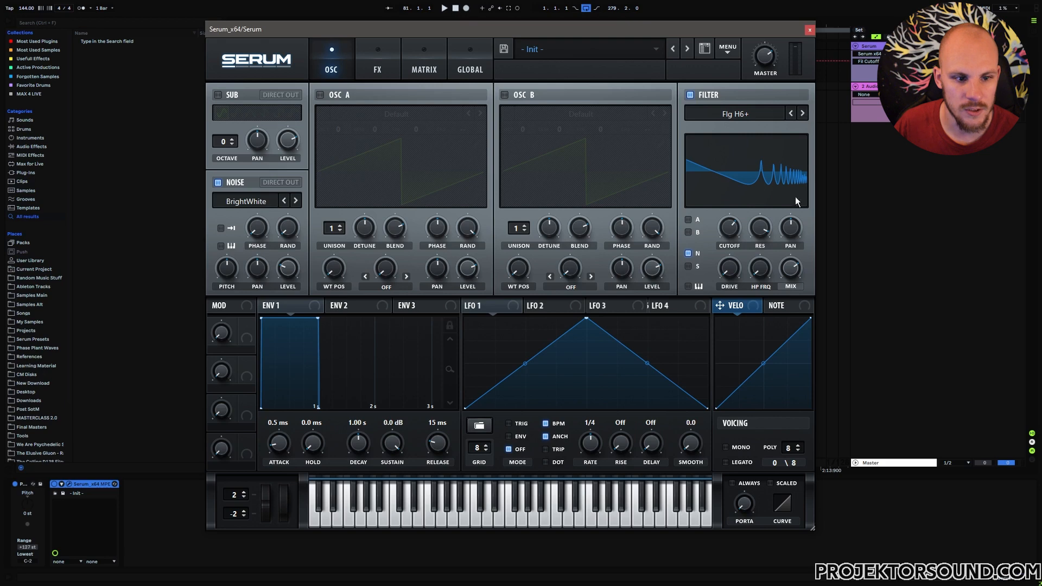
left_click_drag(761, 268, 731, 253)
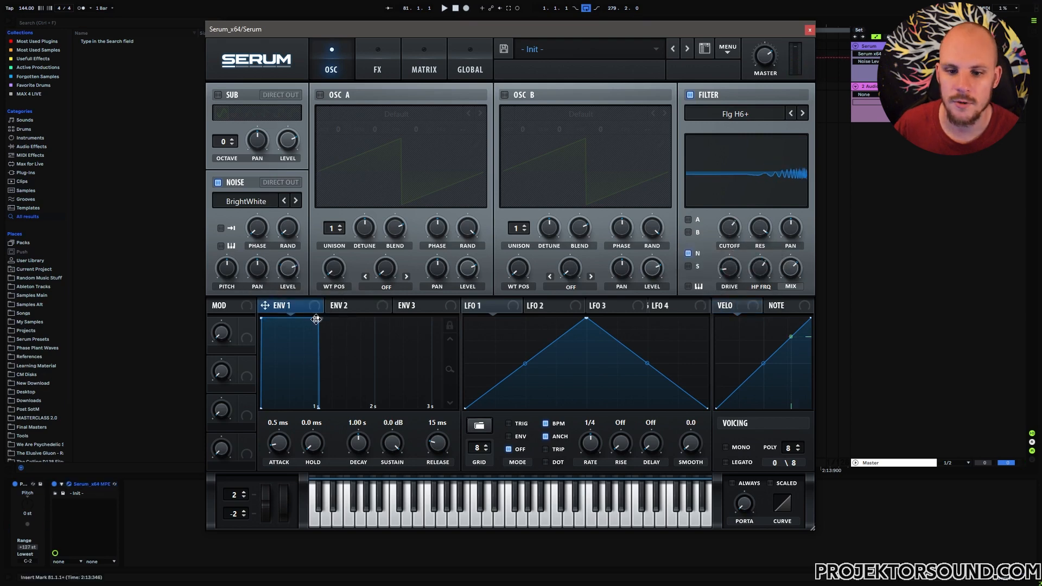
Shape Env 1 with a steeply curved 246 ms decay and a sustain of -10.3 dB
left_click_drag(317, 318, 290, 359)
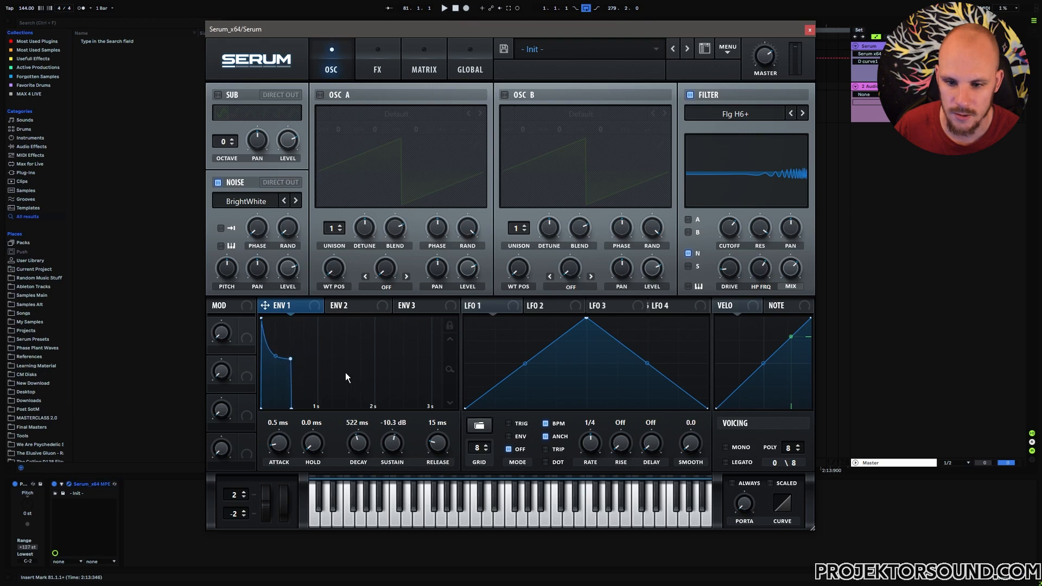
left_click_drag(360, 444, 353, 450)
left_click_drag(447, 370, 449, 439)
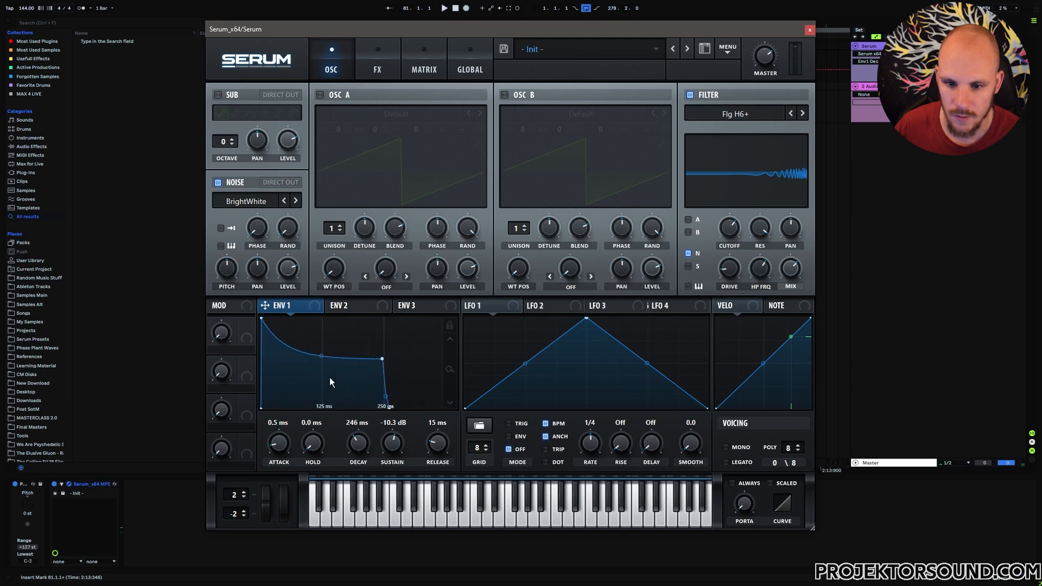
left_click_drag(320, 356, 316, 373)
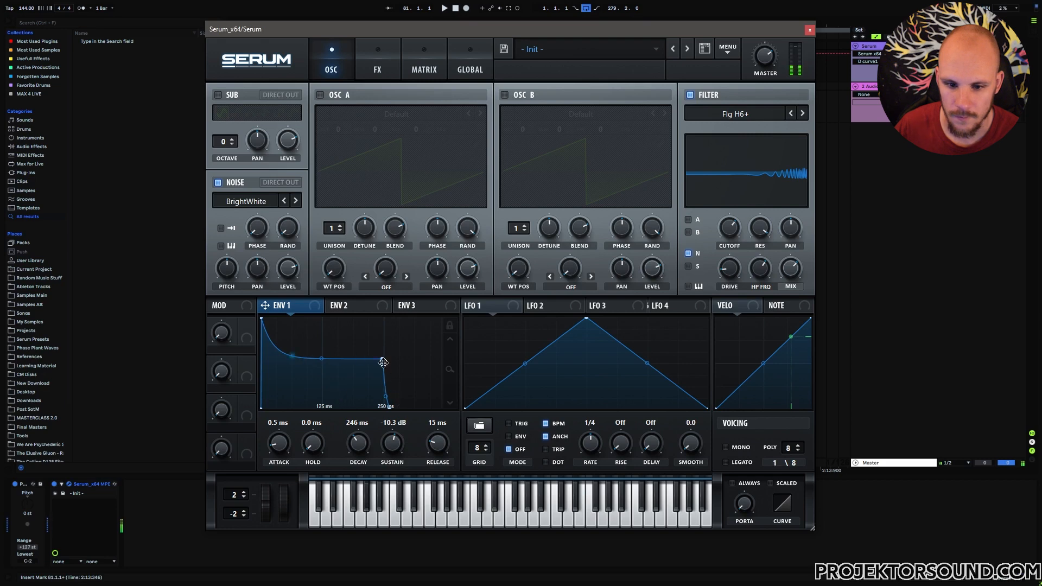
Set Env 1's decay to 151 ms, sustain to -12.0 dB and release to 65 ms
scroll(434, 441, "up", 5)
scroll(363, 444, "down", 5)
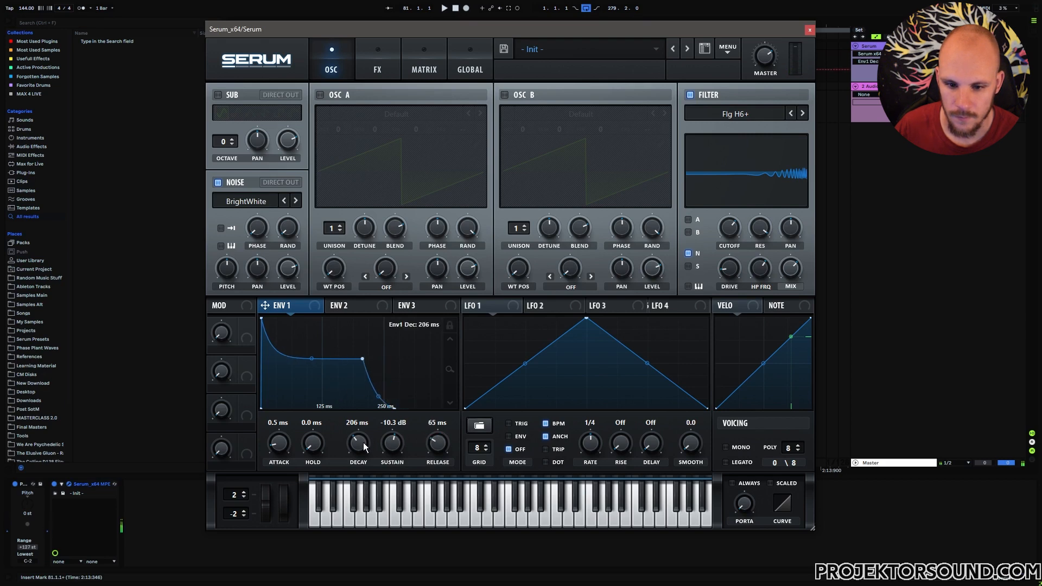
scroll(391, 445, "down", 3)
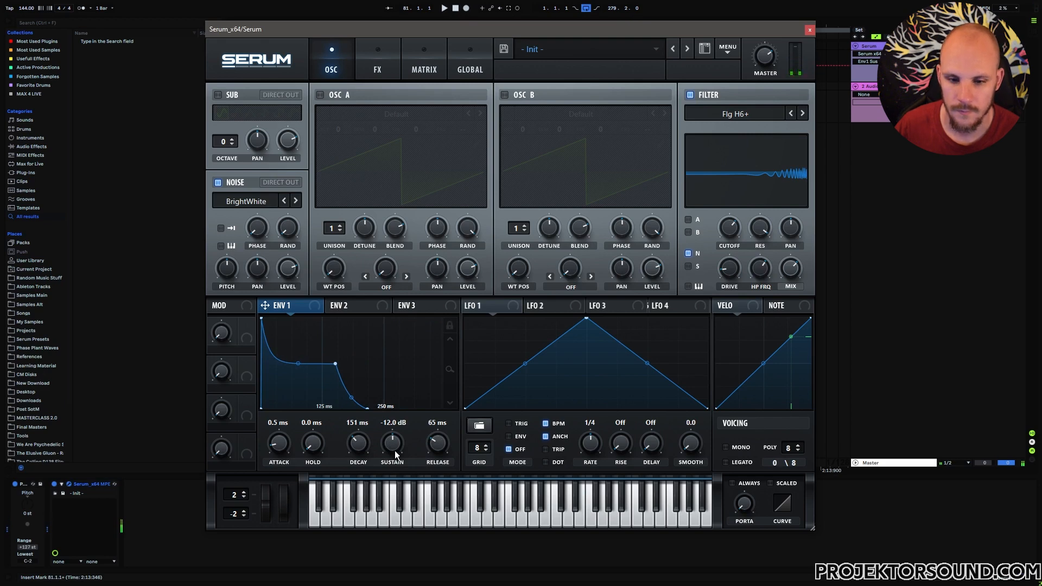
Enable the EQ effect with its low band as a low cut, and tune that band's frequency and Q
left_click(377, 67)
left_click(222, 260)
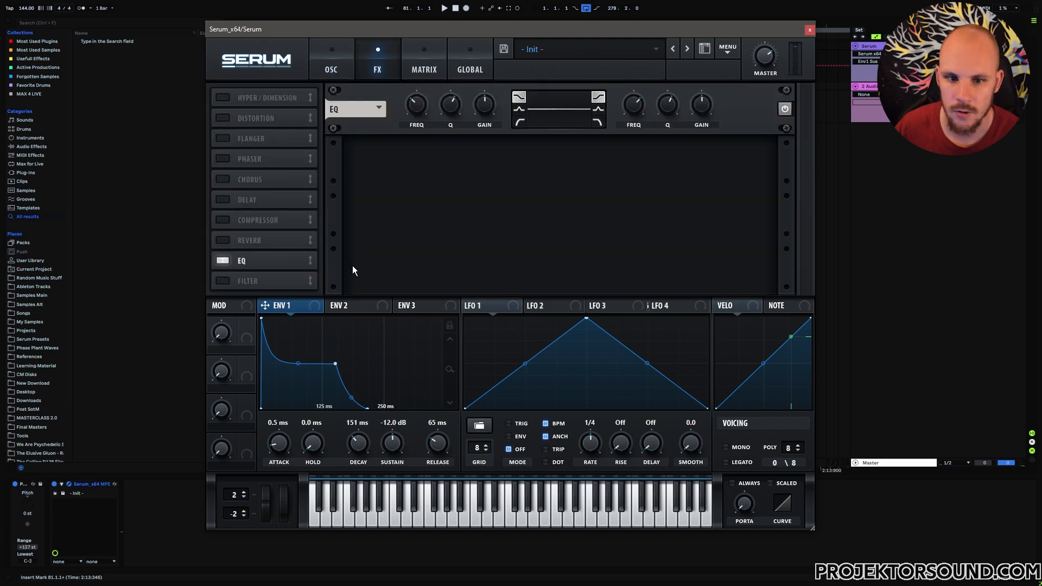
left_click(519, 123)
left_click_drag(417, 105, 425, 69)
left_click_drag(450, 105, 413, 103)
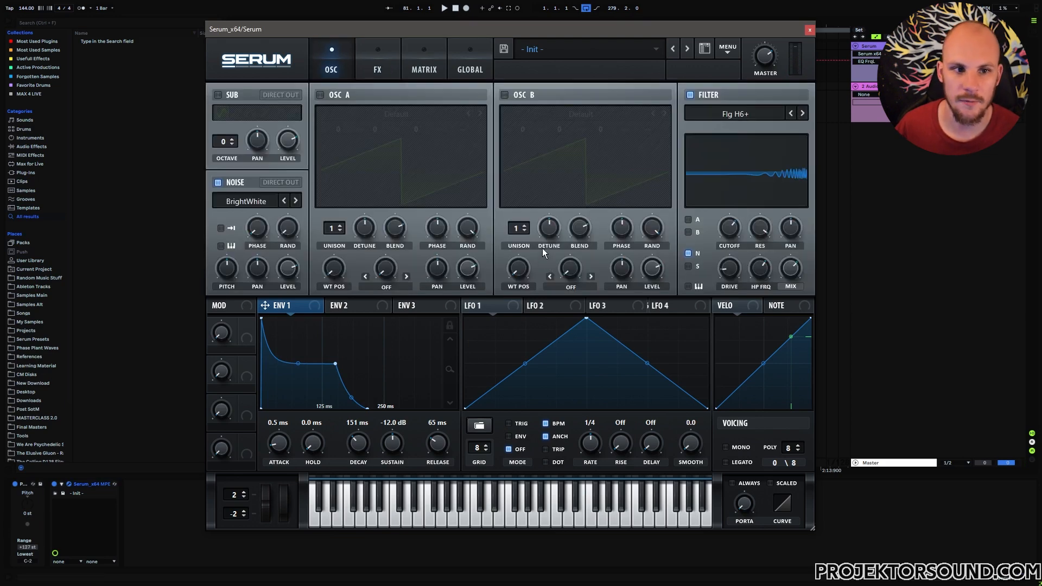
Initialize the preset and use only the noise oscillator with the CymLoop sample from Organics at a raised level
left_click(726, 54)
left_click(756, 119)
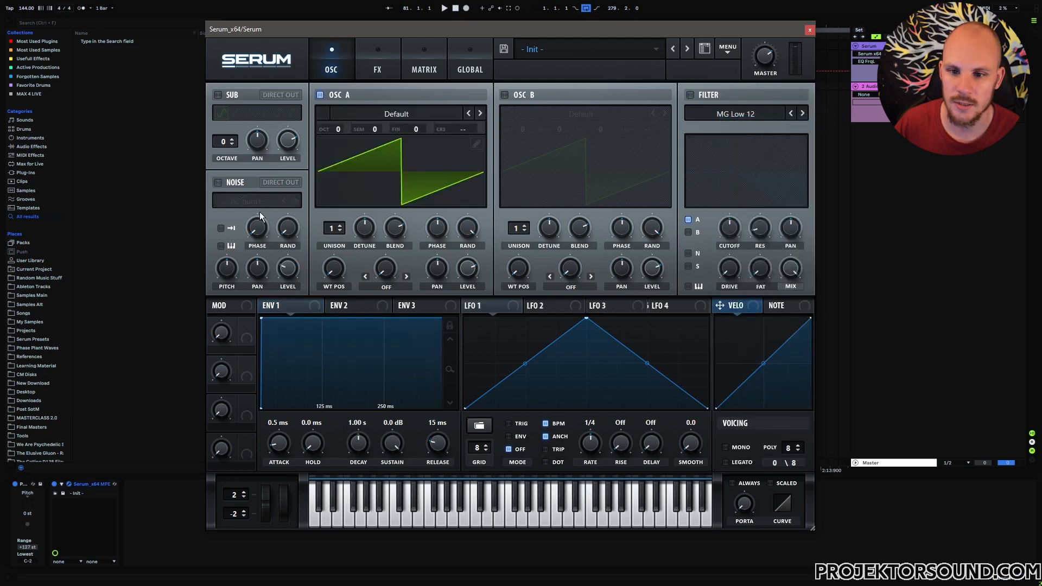
left_click(238, 201)
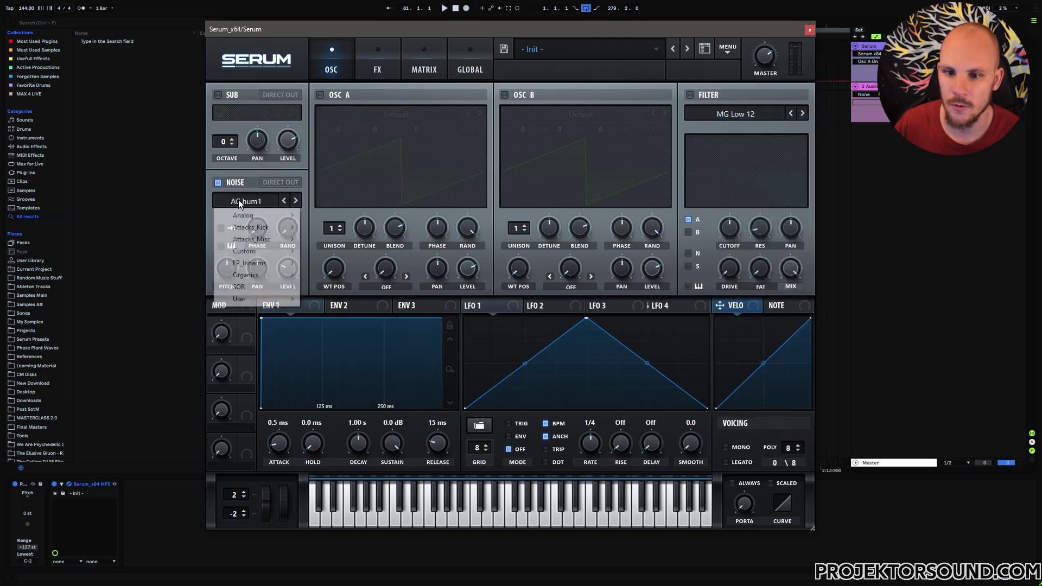
mouse_move(259, 252)
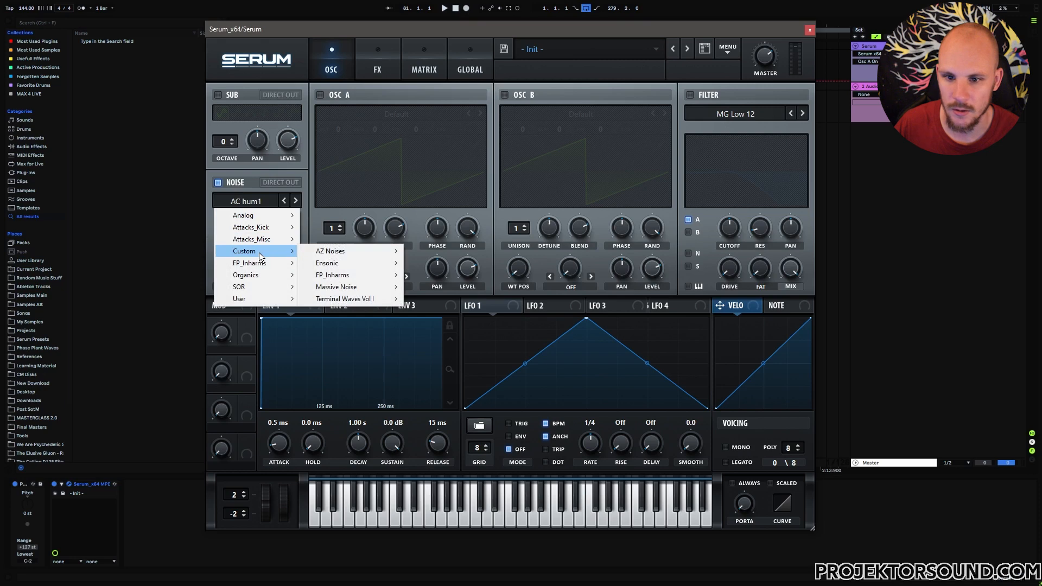
mouse_move(266, 220)
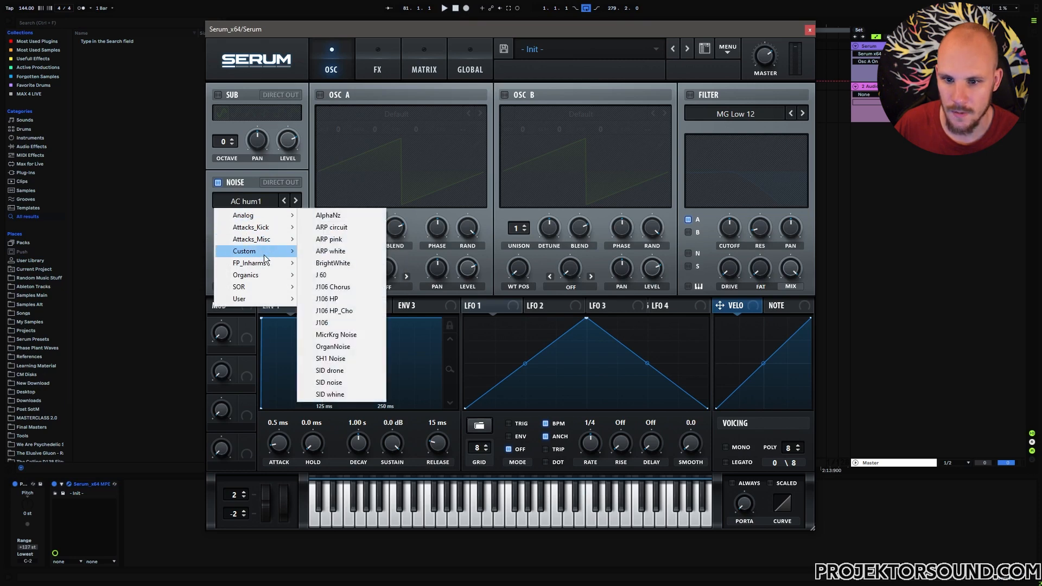
mouse_move(268, 274)
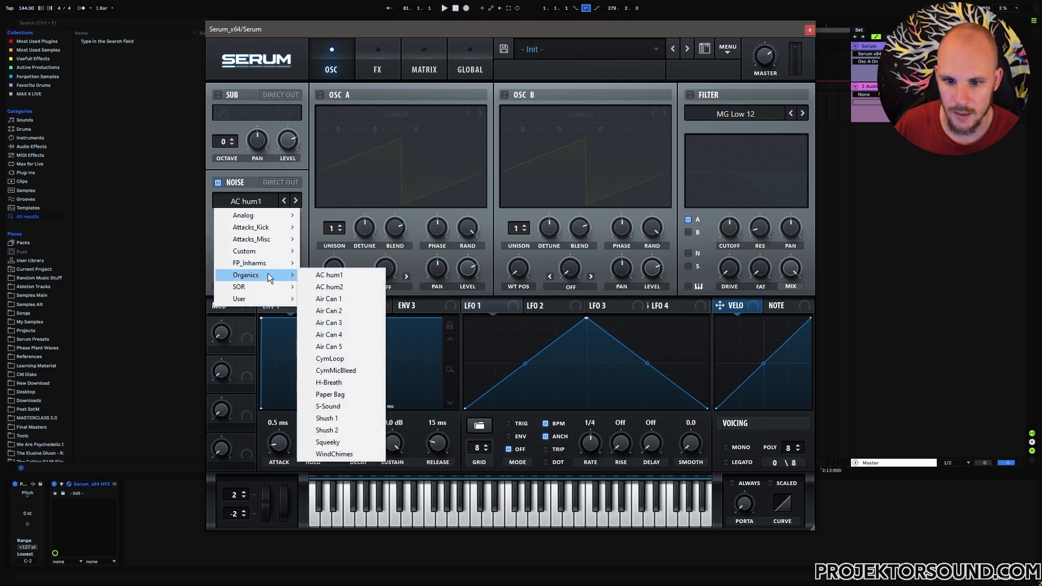
left_click(339, 359)
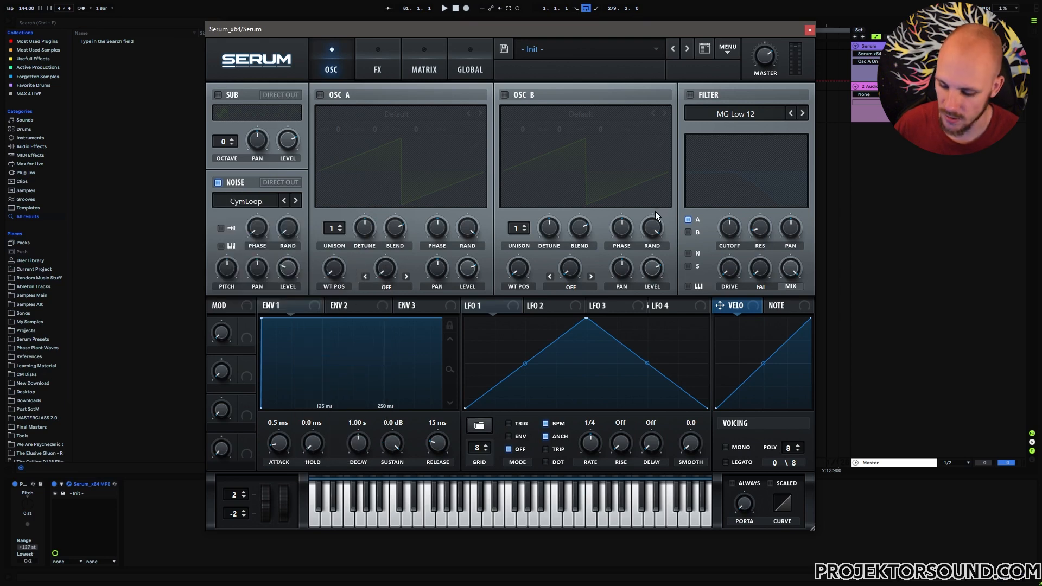
mouse_move(289, 268)
left_mouse_down()
mouse_move(314, 207)
mouse_move(306, 213)
left_mouse_up()
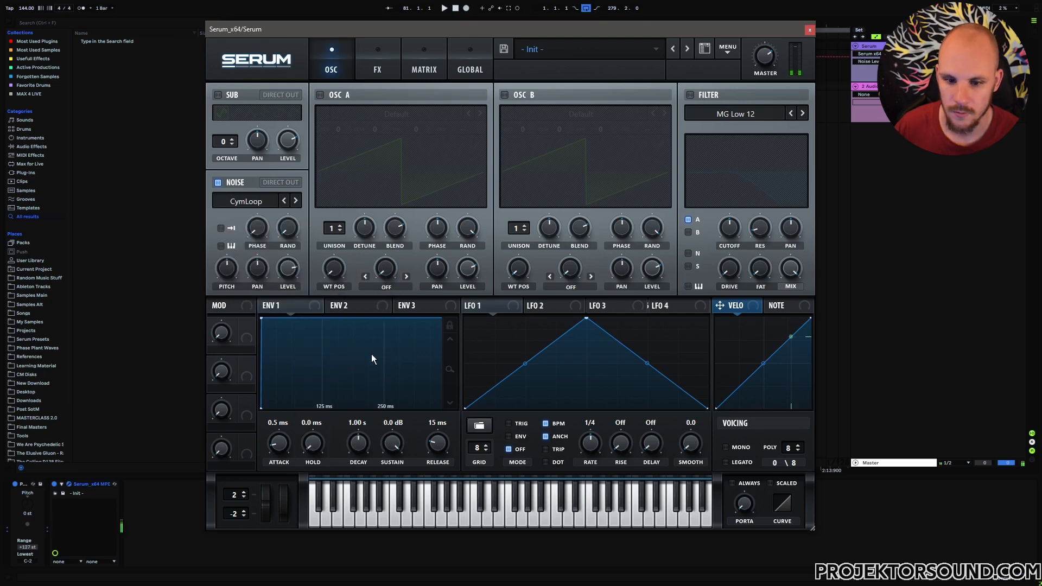
Shape Env 1 with a steeply curved 70 ms decay, a sustain of -14.7 dB and a 44 ms release
left_click_drag(391, 451, 390, 472)
left_click_drag(355, 442, 348, 460)
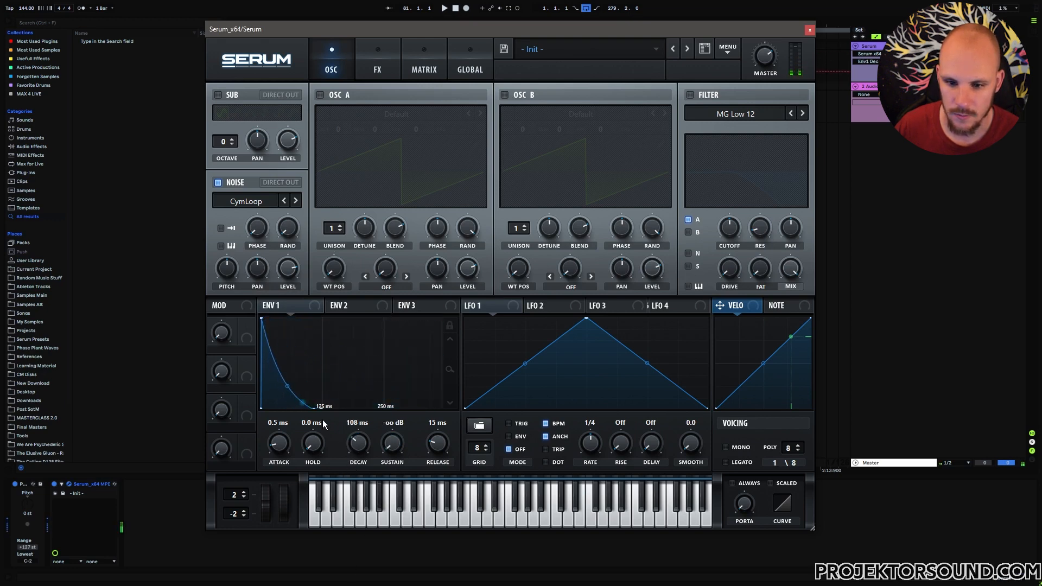
left_click_drag(287, 385, 288, 397)
mouse_move(355, 443)
left_mouse_down()
mouse_move(356, 455)
mouse_move(355, 443)
left_mouse_up()
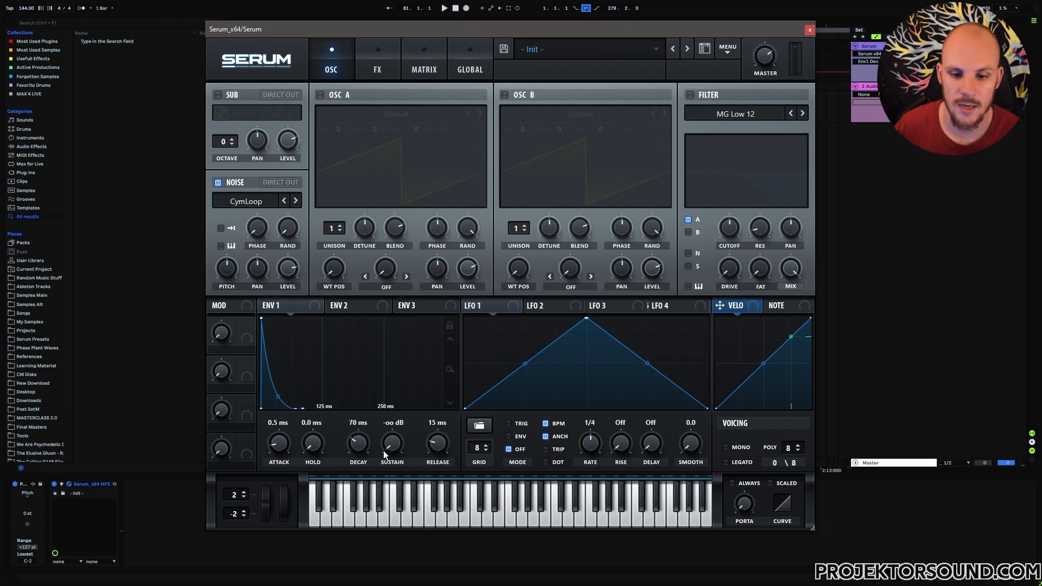
left_click_drag(383, 450, 402, 403)
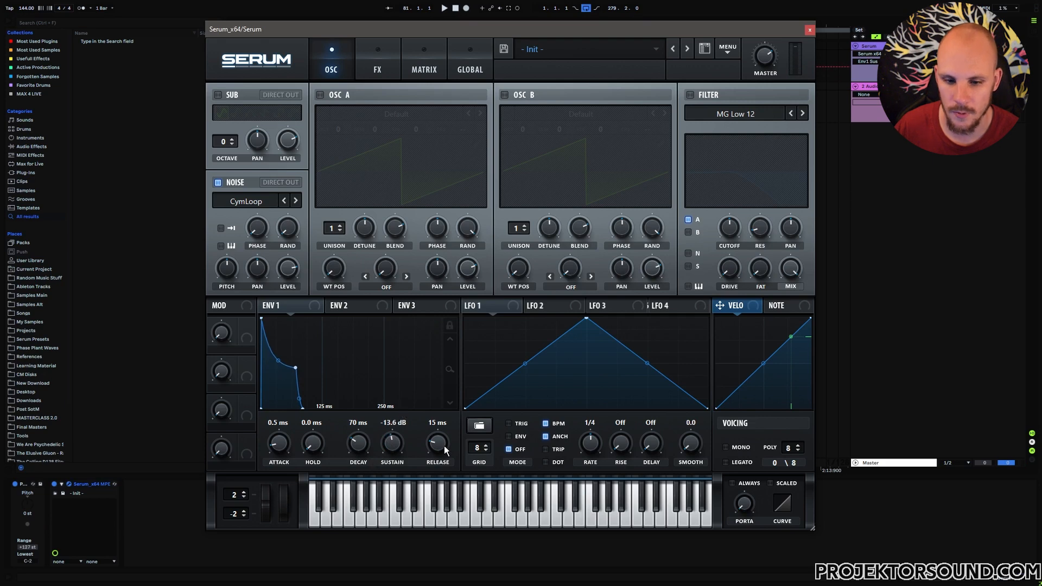
left_click_drag(444, 445, 395, 447)
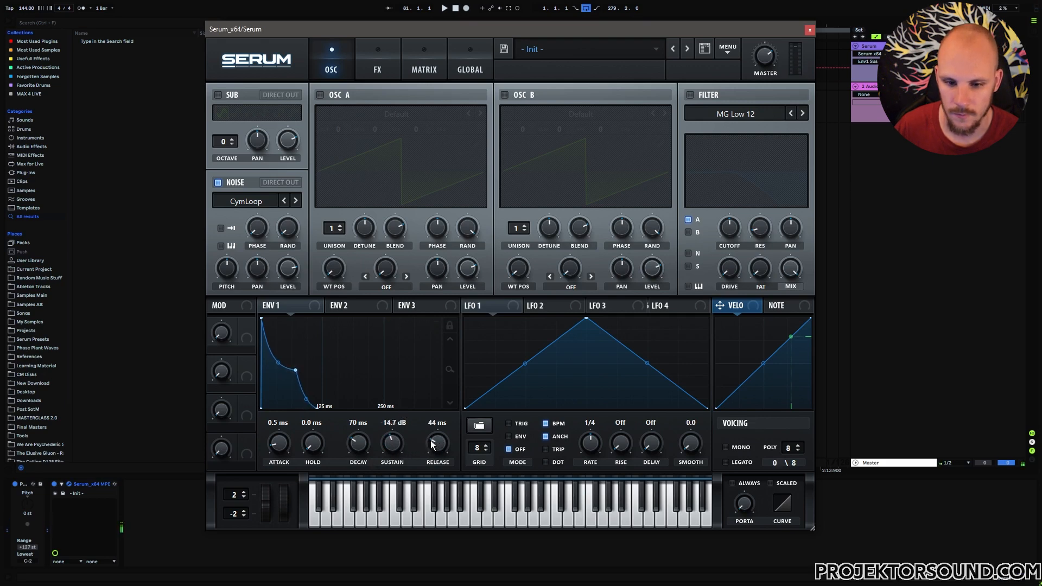